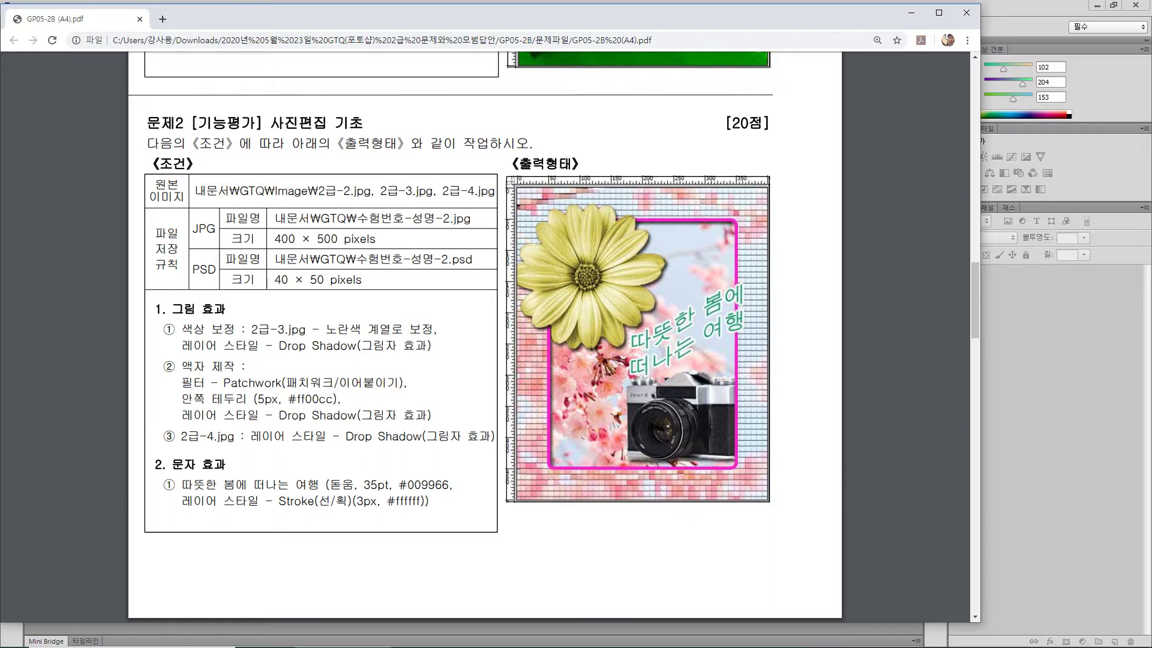
Review the exam sheet's source files and frame conditions, and open 2급-2.jpg, 2급-3.jpg and 2급-4.jpg from the 소스파일 folder in Photoshop
{"action": "left_click_drag", "start_coordinate": [338, 191], "coordinate": [476, 191]}
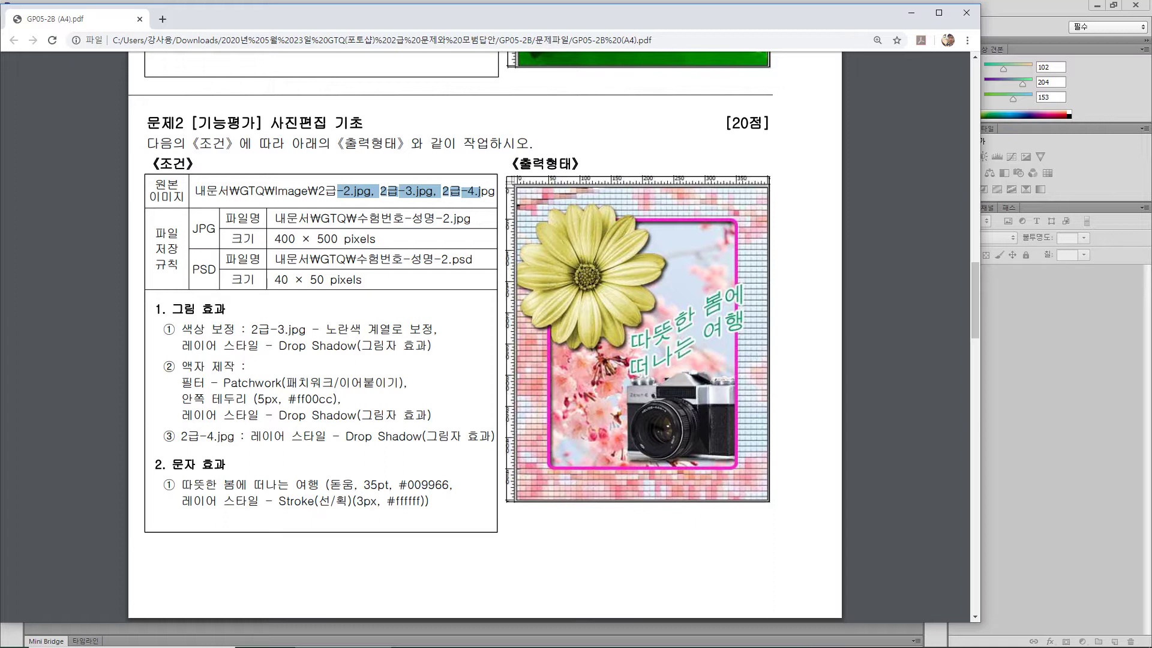
{"action": "left_click_drag", "start_coordinate": [182, 366], "coordinate": [431, 415]}
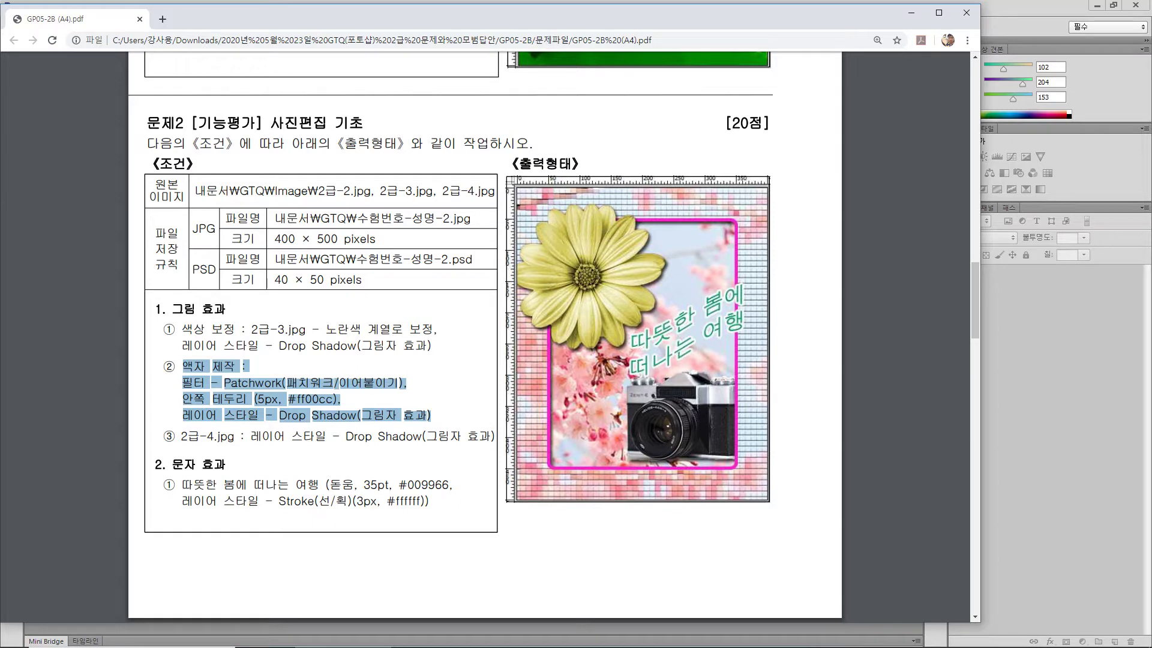
{"action": "left_click", "coordinate": [536, 635]}
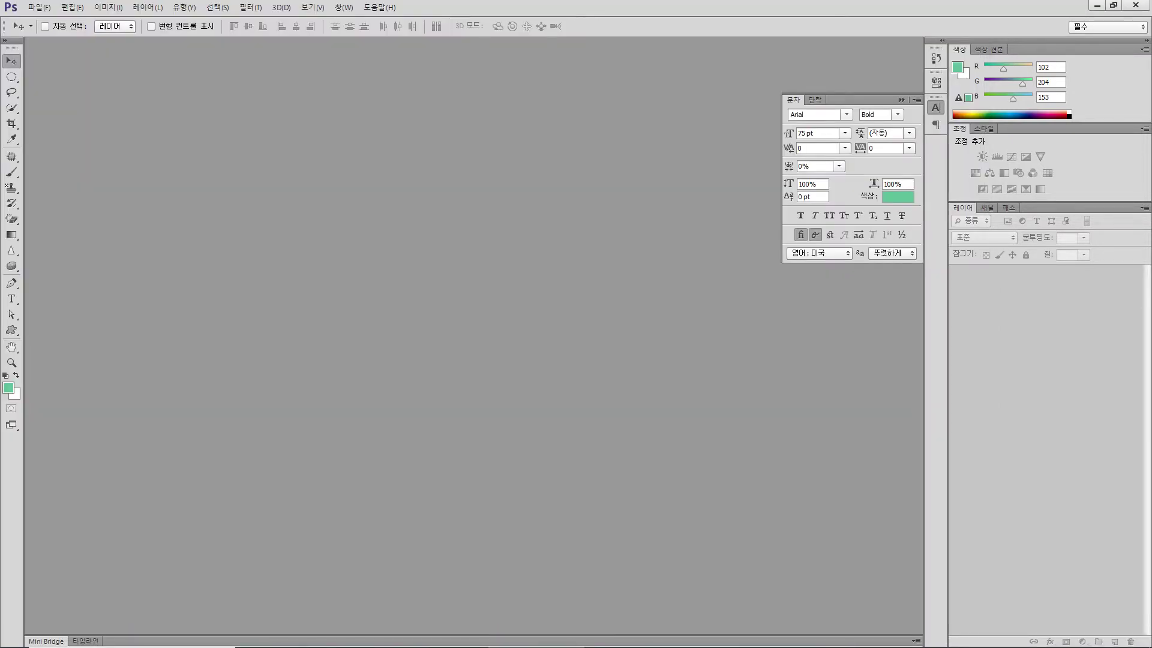
{"action": "left_click", "coordinate": [342, 636]}
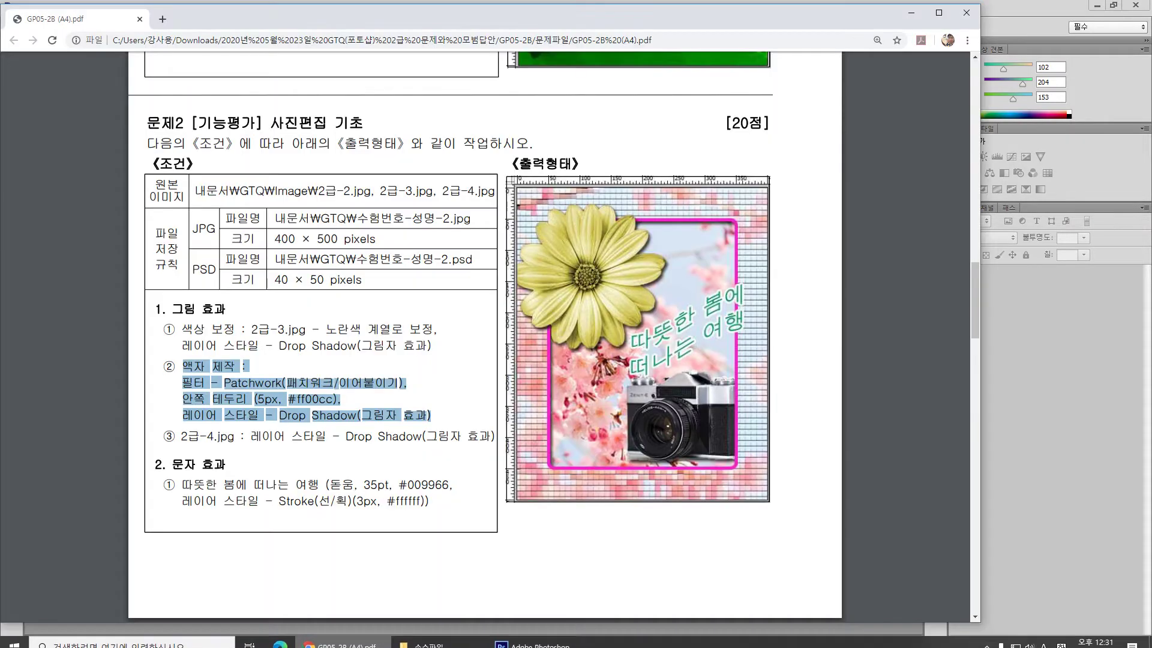
{"action": "left_click", "coordinate": [440, 635]}
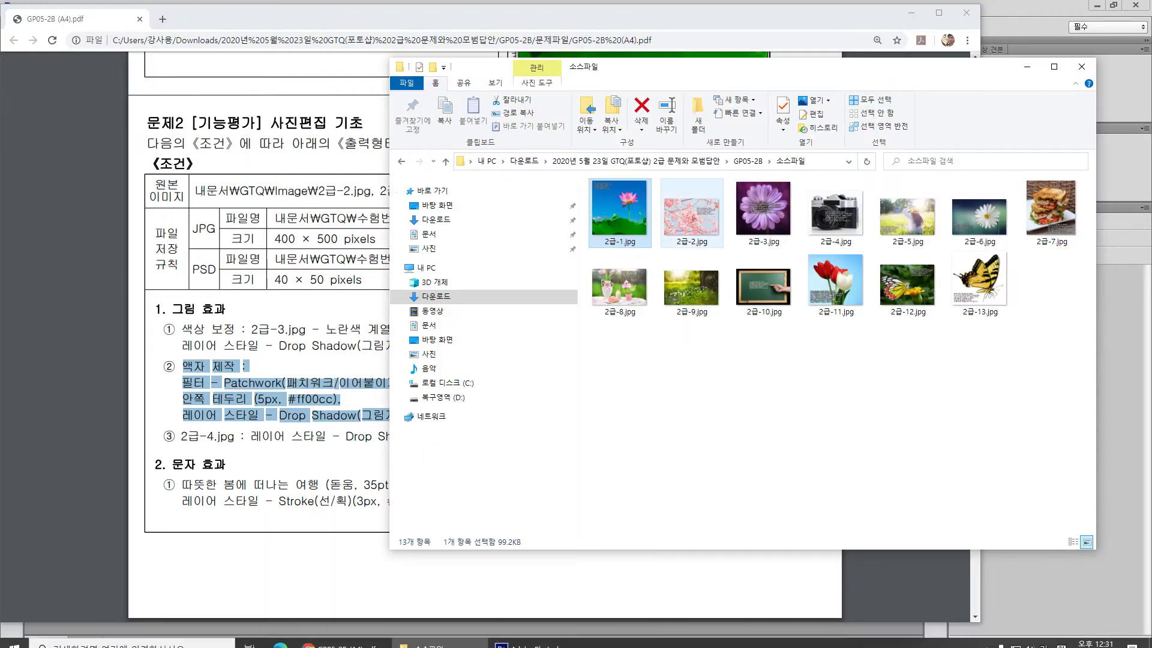
{"action": "left_click", "coordinate": [764, 210], "text": "ctrl"}
{"action": "left_click", "coordinate": [836, 213], "text": "ctrl"}
{"action": "left_click_drag", "start_coordinate": [835, 213], "coordinate": [268, 283]}
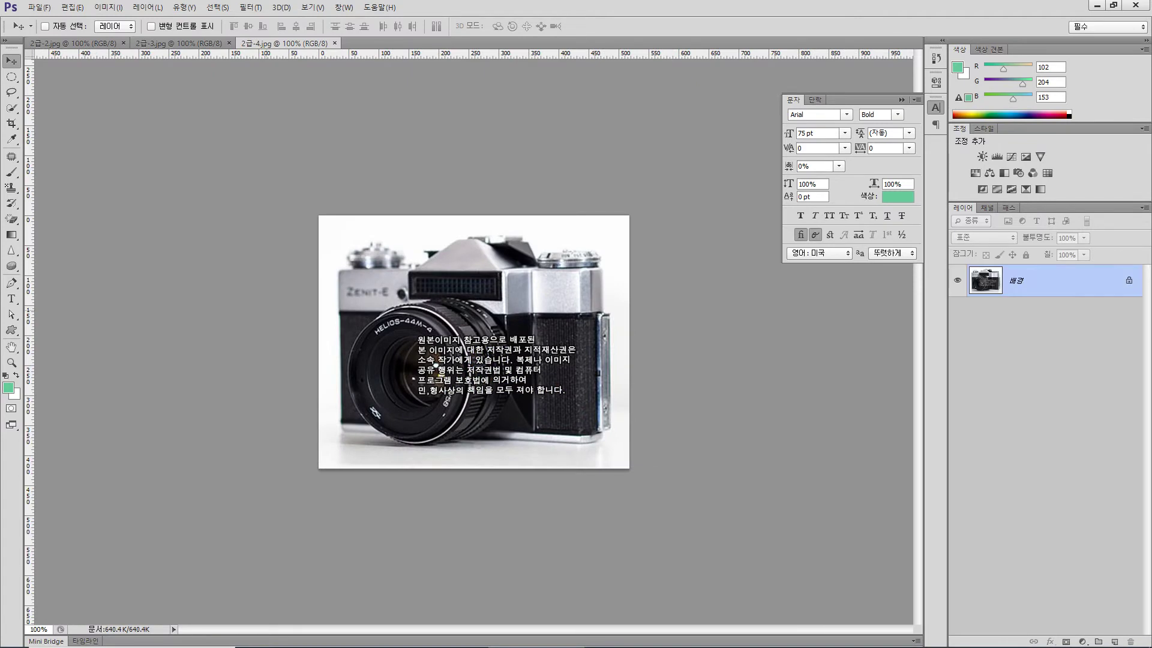
{"action": "left_click", "coordinate": [78, 44]}
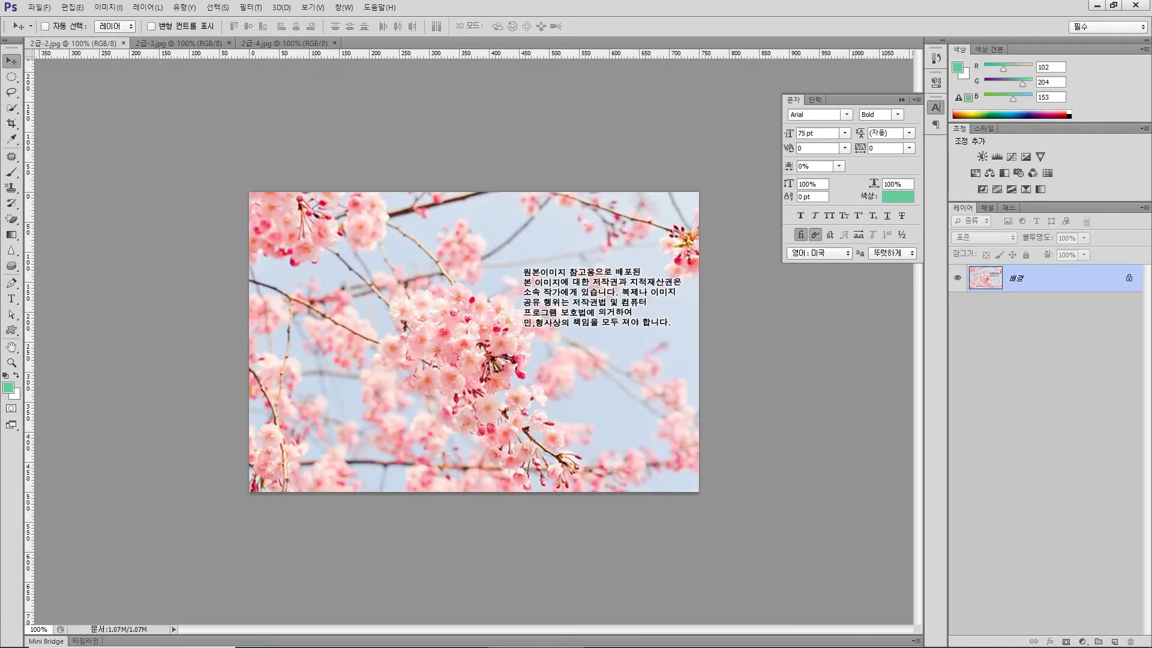
{"action": "left_click", "coordinate": [178, 44]}
{"action": "left_click", "coordinate": [282, 44]}
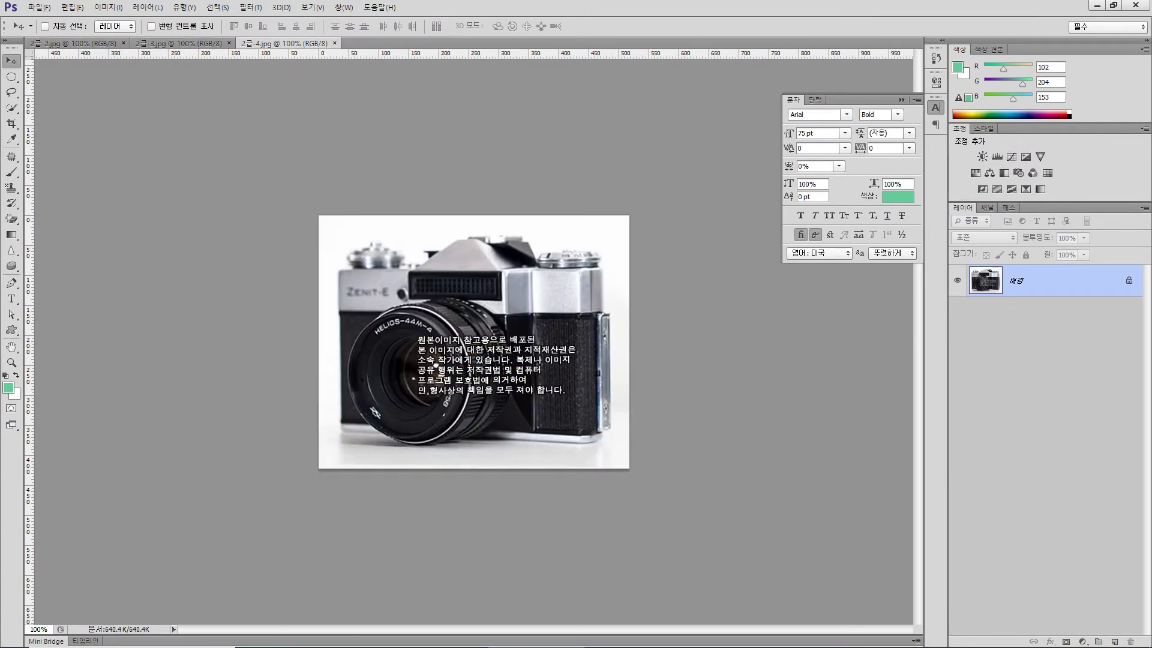
Create a new blank document 400 pixels wide and 500 pixels high
{"action": "key", "text": "alt"}
{"action": "left_click", "coordinate": [40, 8]}
{"action": "left_click", "coordinate": [47, 21]}
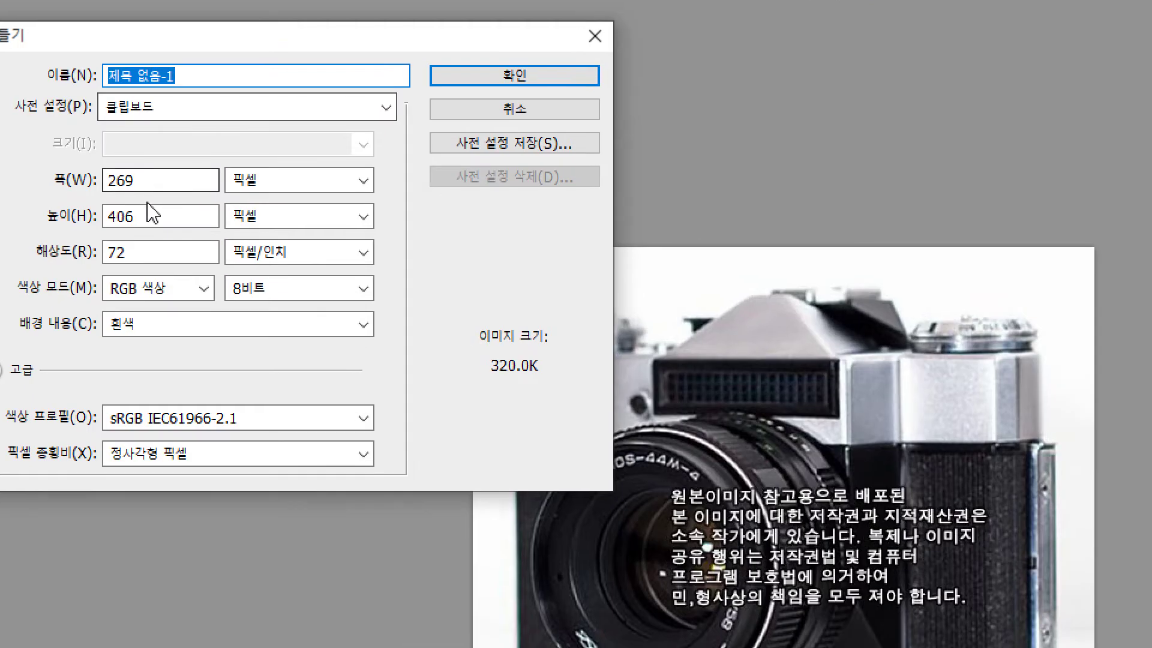
{"action": "left_click_drag", "start_coordinate": [146, 173], "coordinate": [22, 165]}
{"action": "type", "text": "400"}
{"action": "key", "text": "Tab"}
{"action": "key", "text": "Tab"}
{"action": "type", "text": "500"}
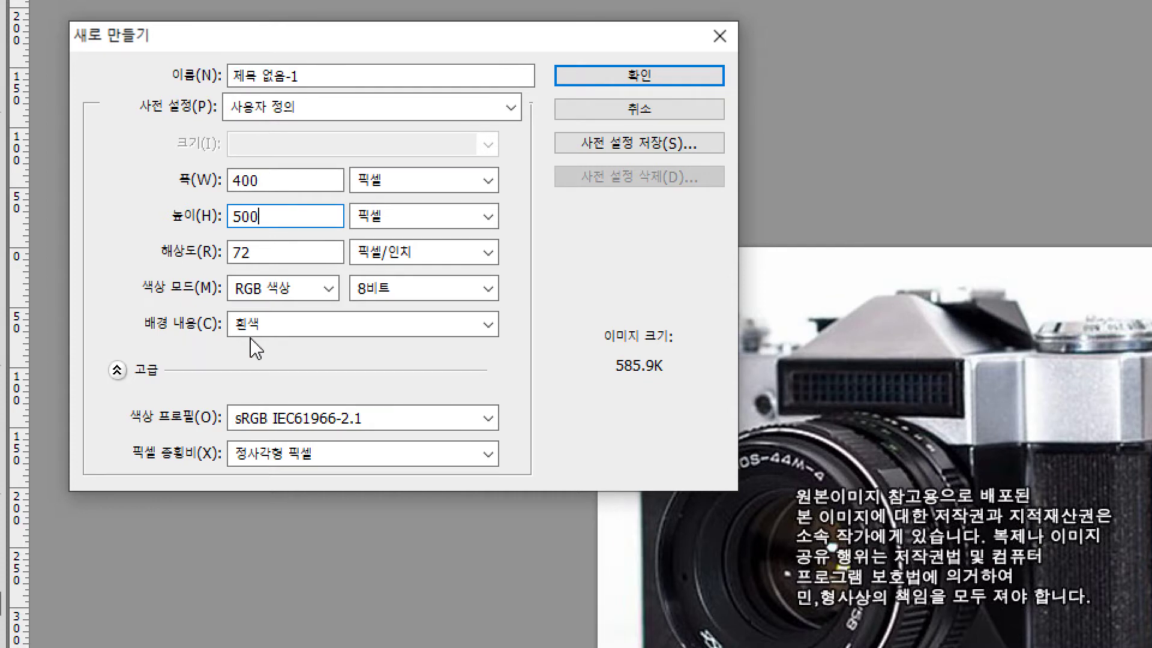
{"action": "left_click", "coordinate": [564, 84]}
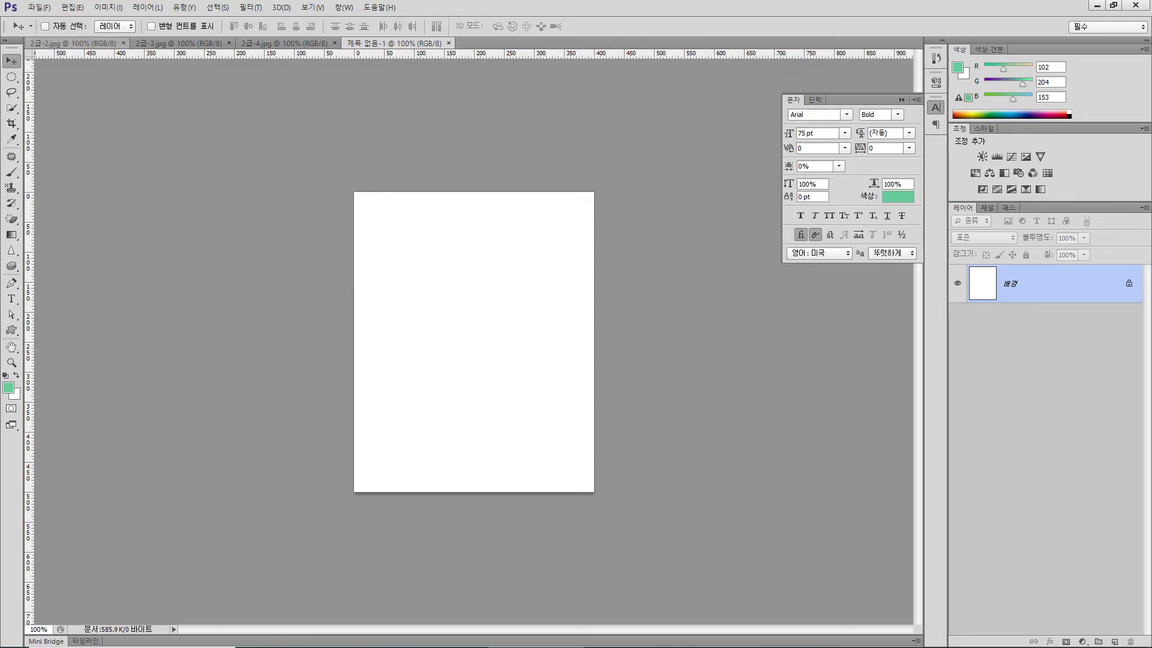
Copy the entire cherry blossom image from 2급-2.jpg and paste it into the new 400 × 500 px document
{"action": "left_click", "coordinate": [90, 43]}
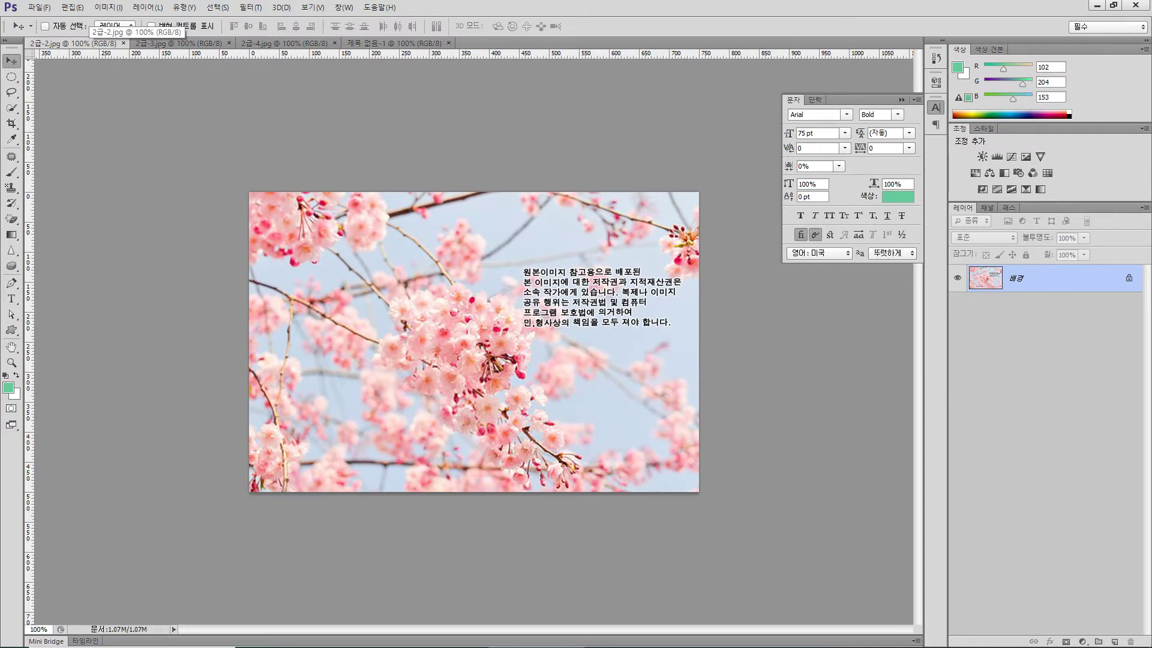
{"action": "key", "text": "ctrl+a"}
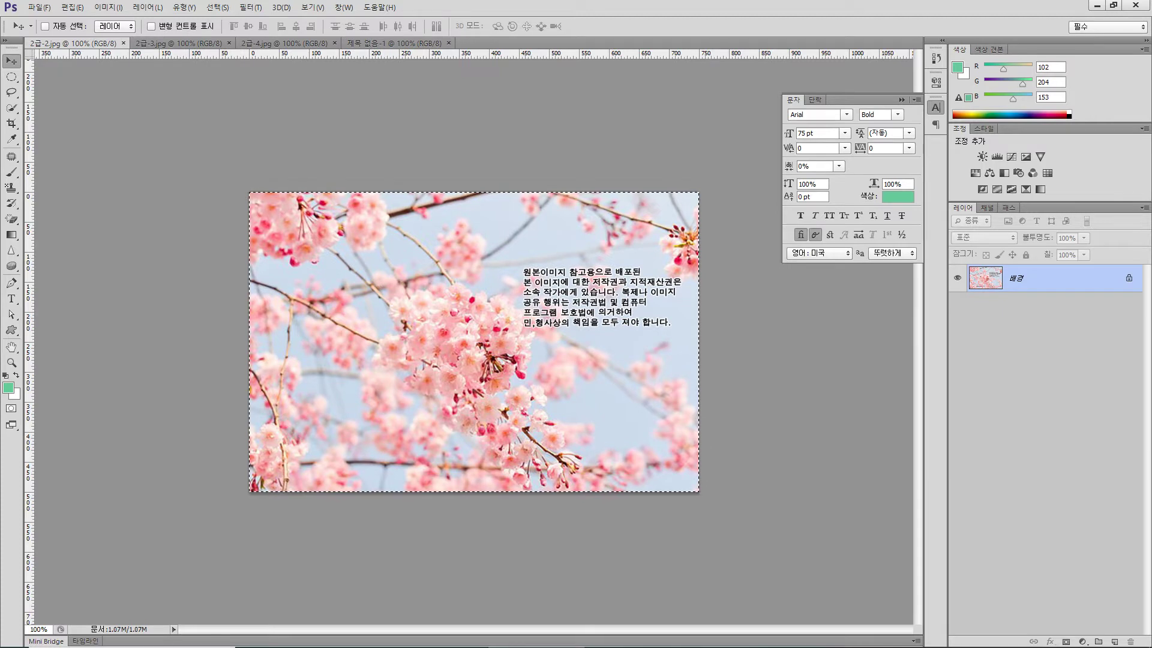
{"action": "left_click", "coordinate": [394, 43]}
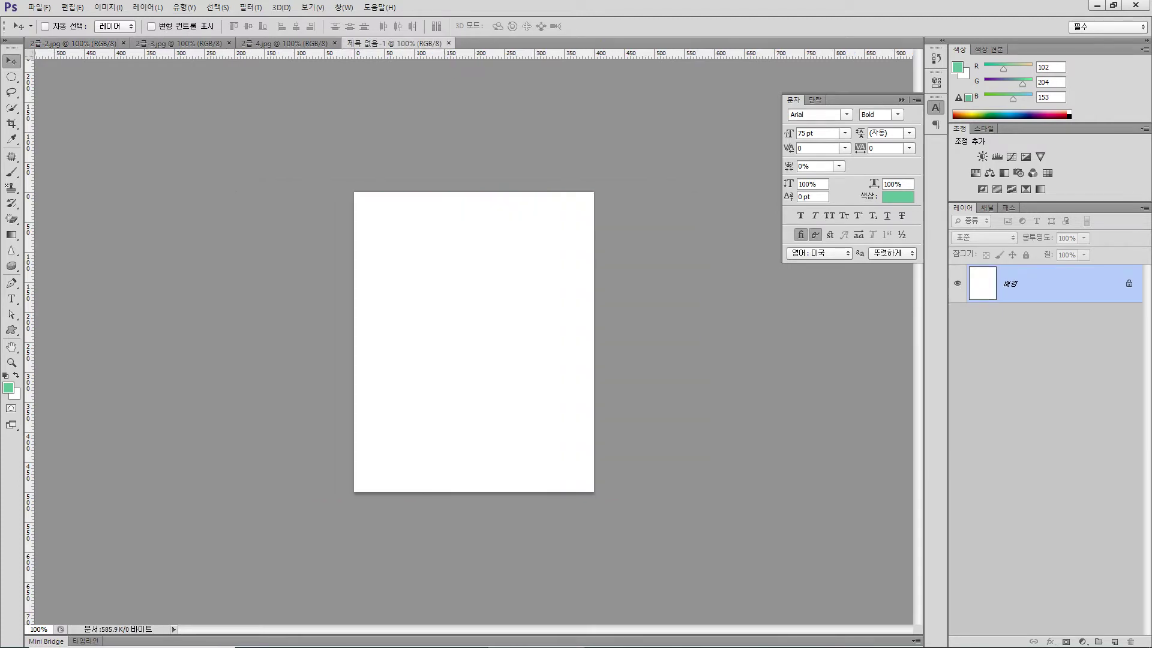
{"action": "key", "text": "ctrl+v"}
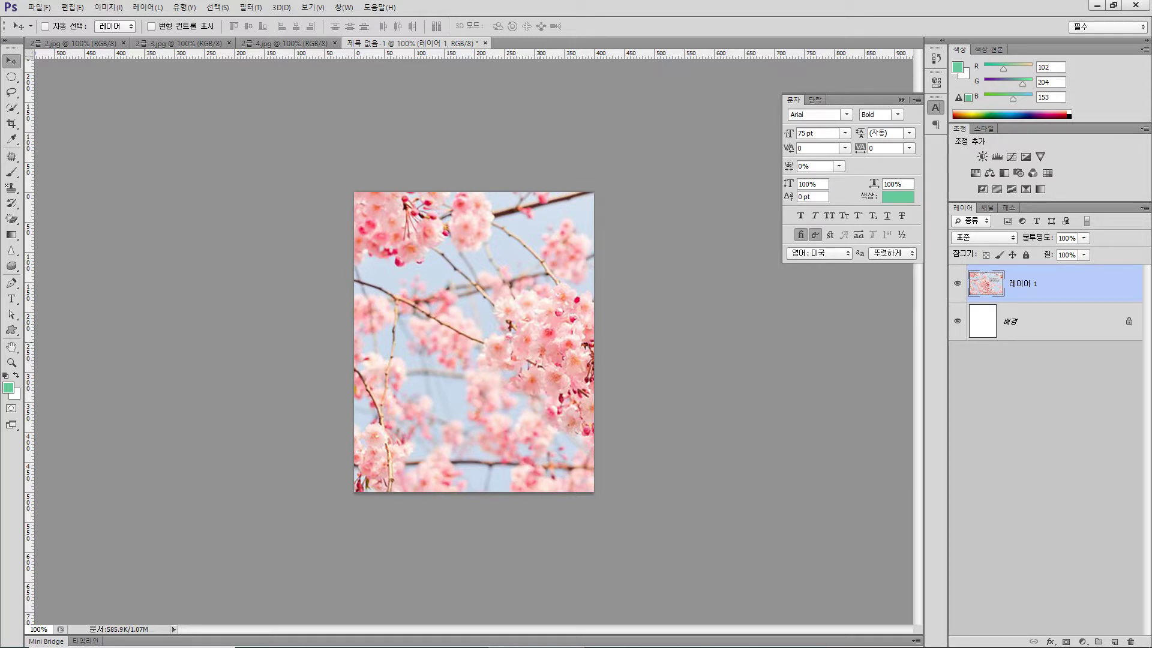
Move the pasted cherry blossom layer horizontally about 224 px to the left within the canvas
{"action": "key", "text": "ctrl+t"}
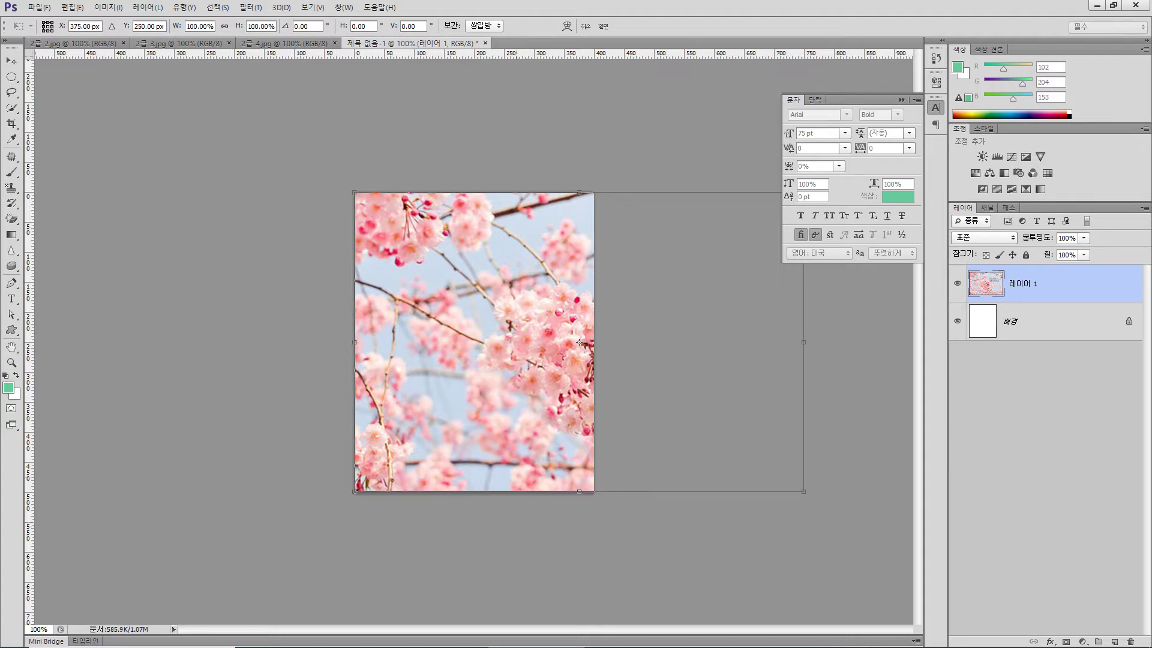
{"action": "key", "text": "Return"}
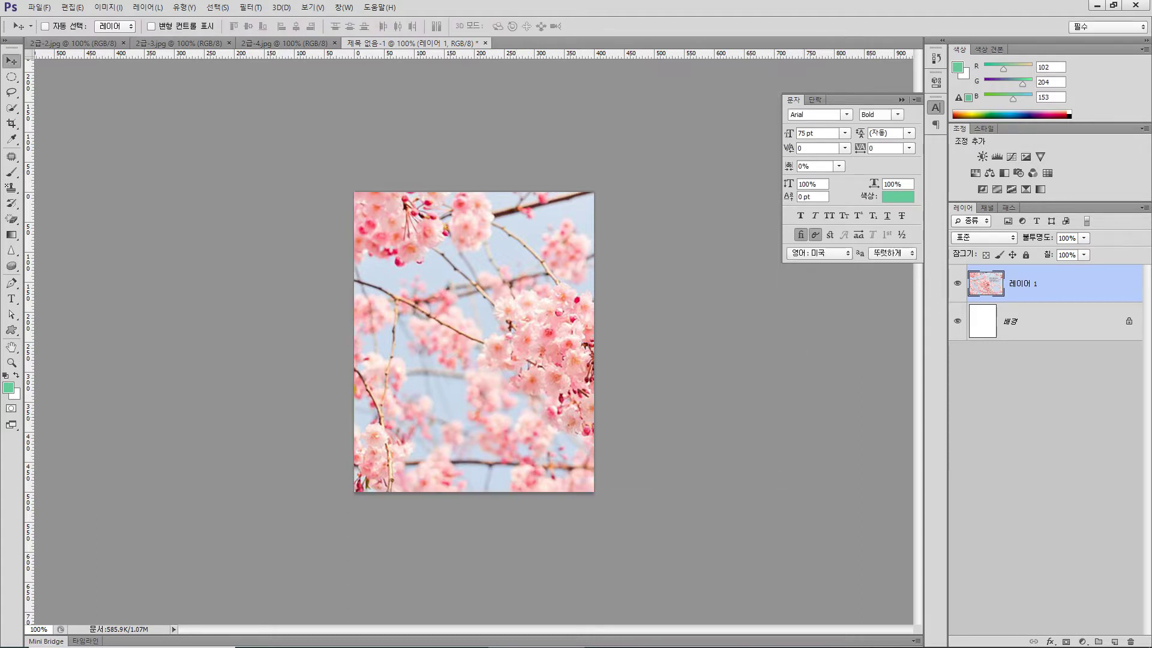
{"action": "left_click_drag", "start_coordinate": [552, 359], "coordinate": [418, 361]}
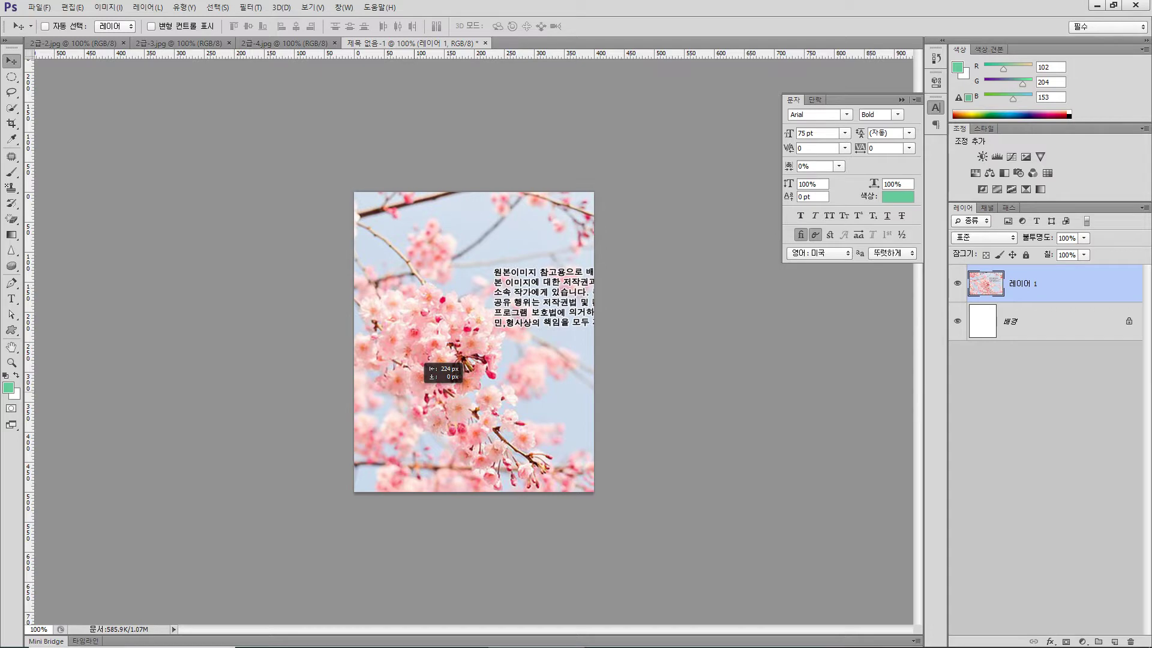
{"action": "mouse_move", "coordinate": [414, 391]}
{"action": "left_mouse_down"}
{"action": "mouse_move", "coordinate": [413, 360]}
{"action": "mouse_move", "coordinate": [414, 392]}
{"action": "left_mouse_up"}
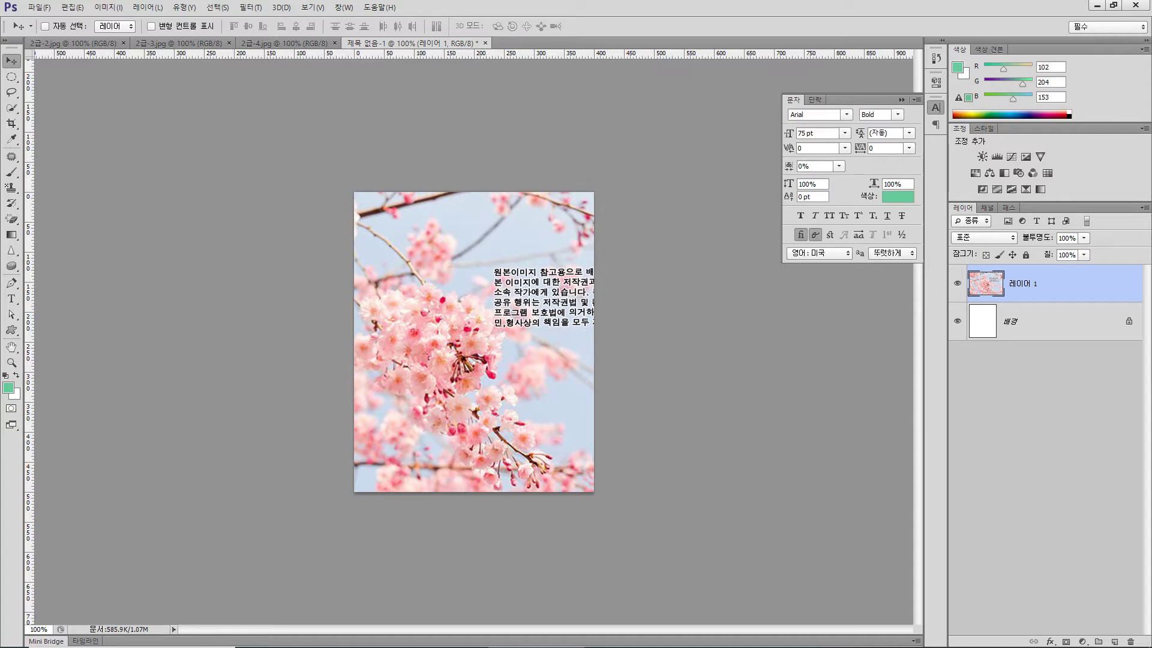
Duplicate the cherry blossom layer within the same document under the default copy name
{"action": "right_click", "coordinate": [1071, 285]}
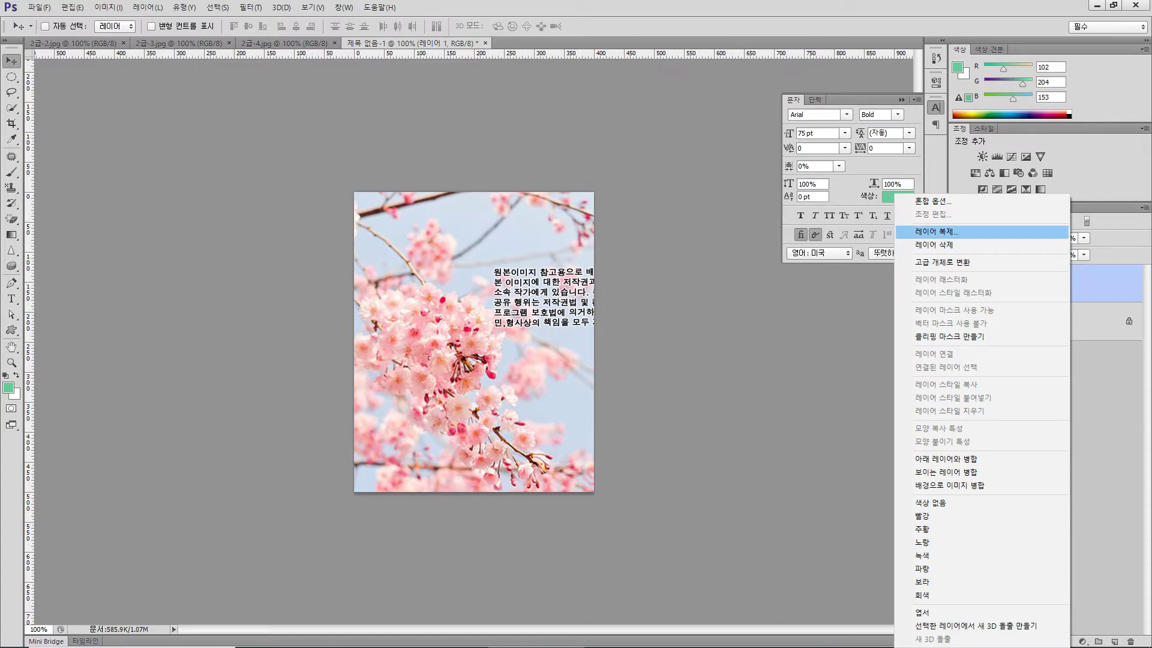
{"action": "left_click", "coordinate": [936, 231]}
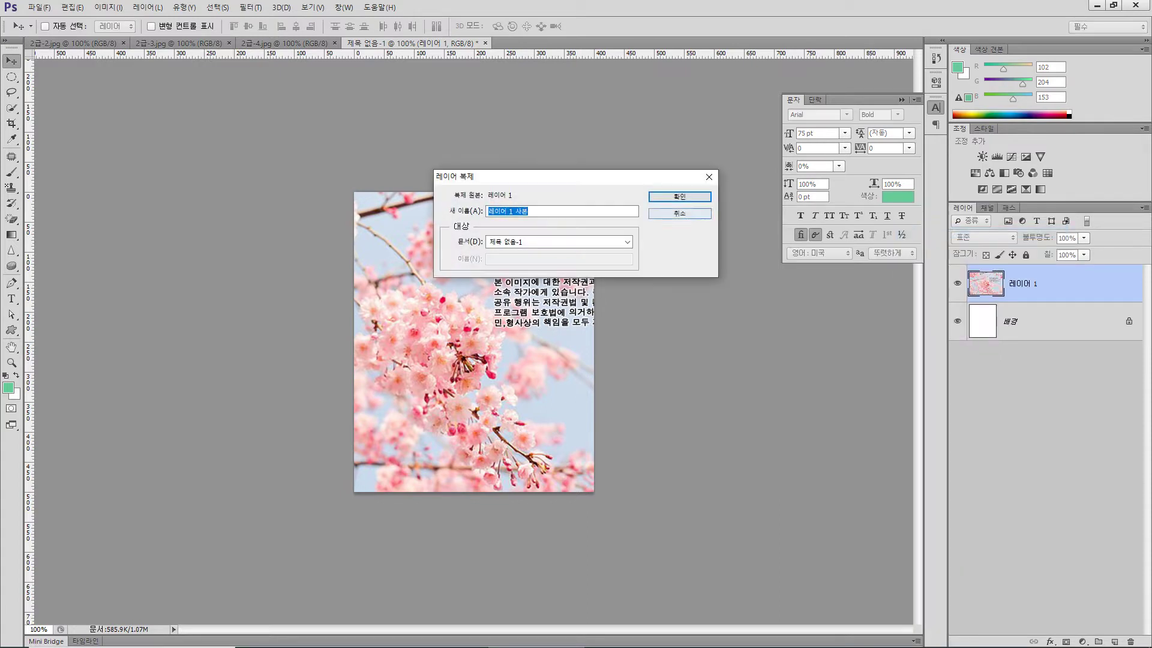
{"action": "key", "text": "Return"}
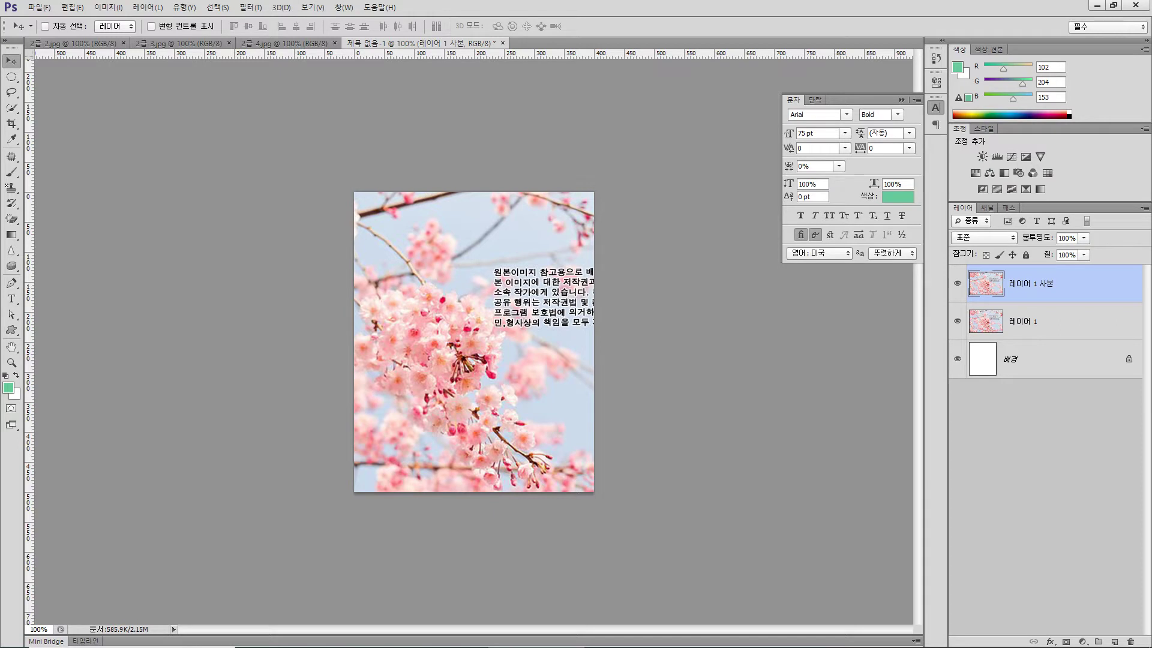
Apply the Patchwork (이어붙이기) filter with square size 4 and relief 8 to the duplicate layer, and compare it with the original beneath
{"action": "left_click", "coordinate": [250, 7]}
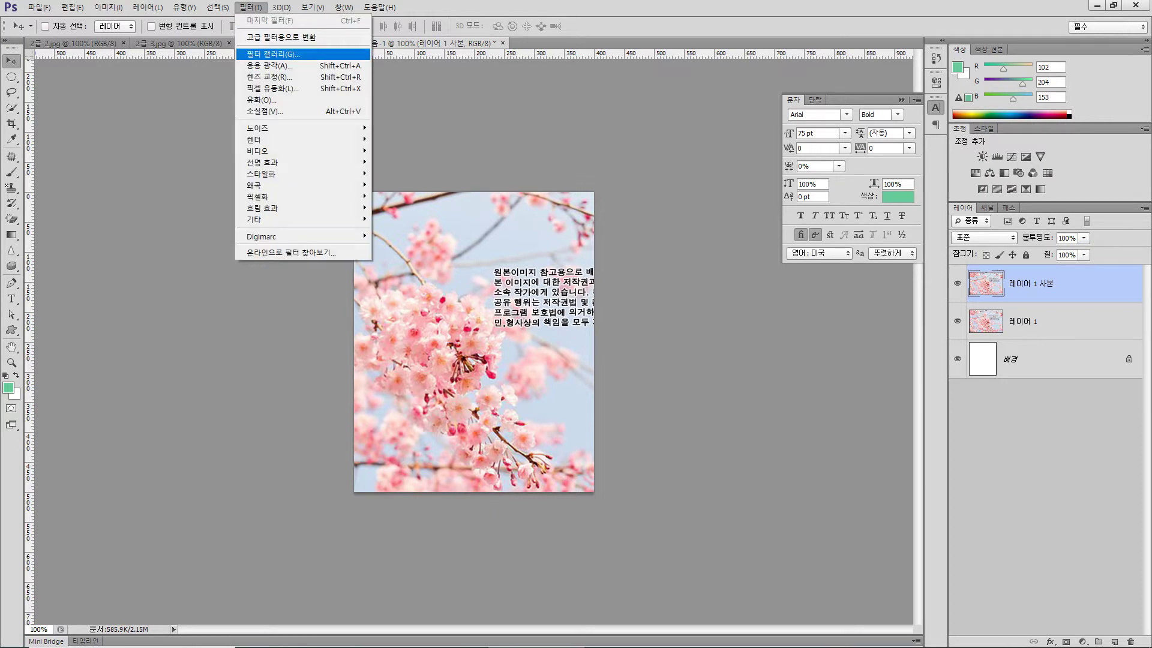
{"action": "left_click", "coordinate": [274, 54]}
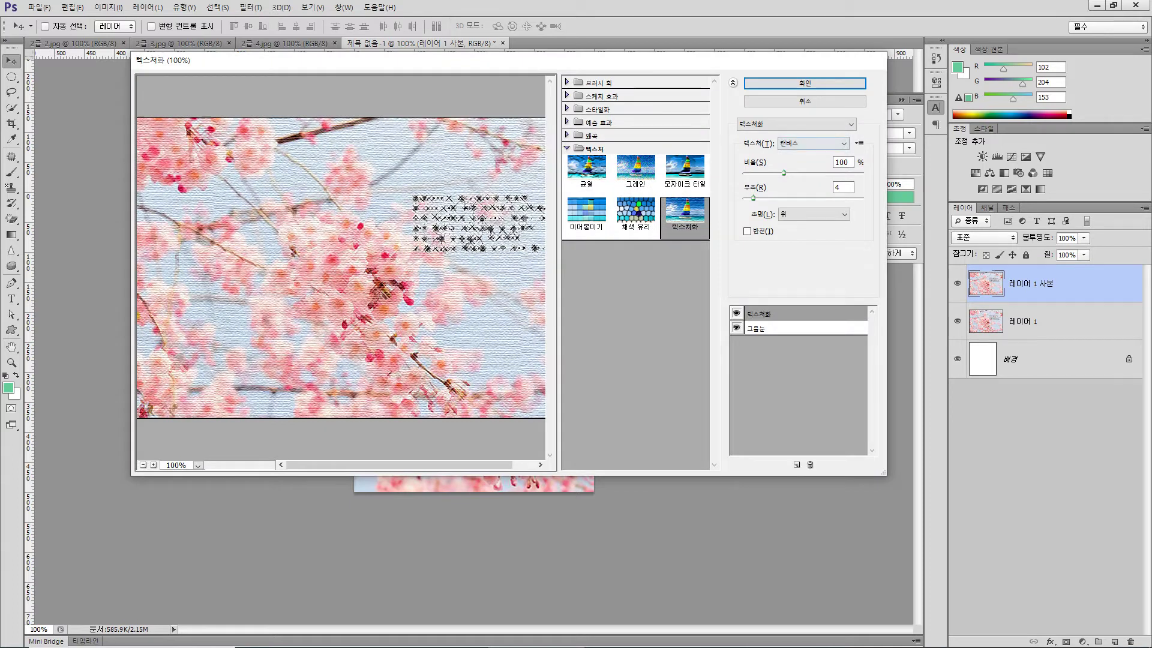
{"action": "left_click", "coordinate": [817, 124]}
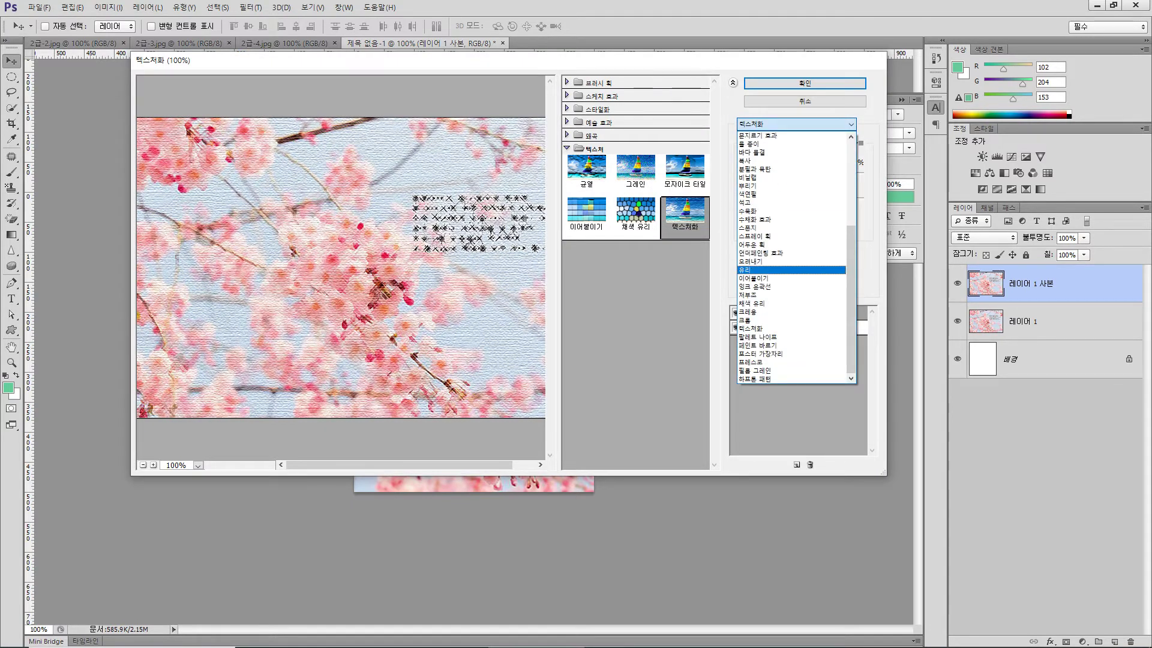
{"action": "left_click", "coordinate": [774, 278]}
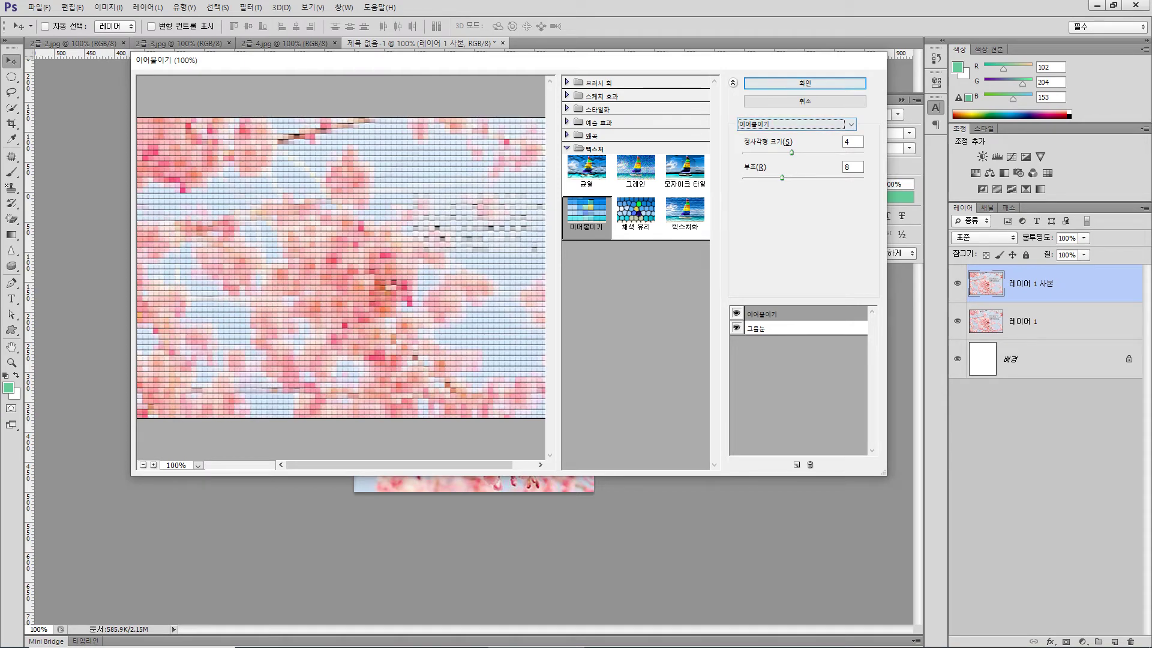
{"action": "key", "text": "Return"}
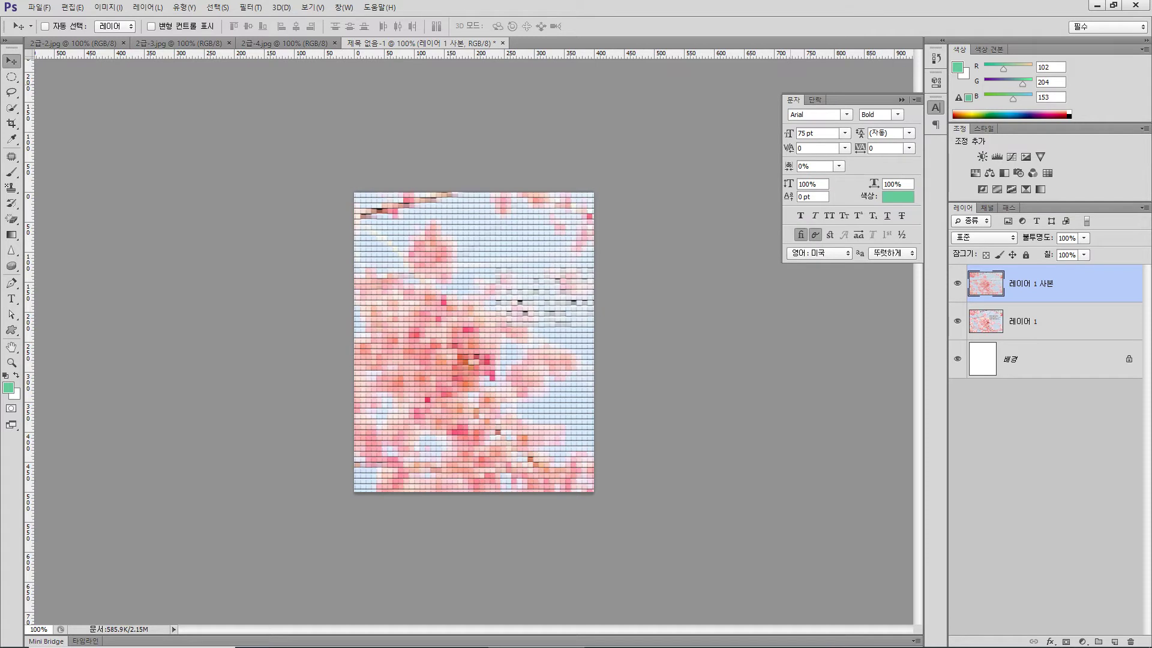
{"action": "left_click", "coordinate": [957, 283]}
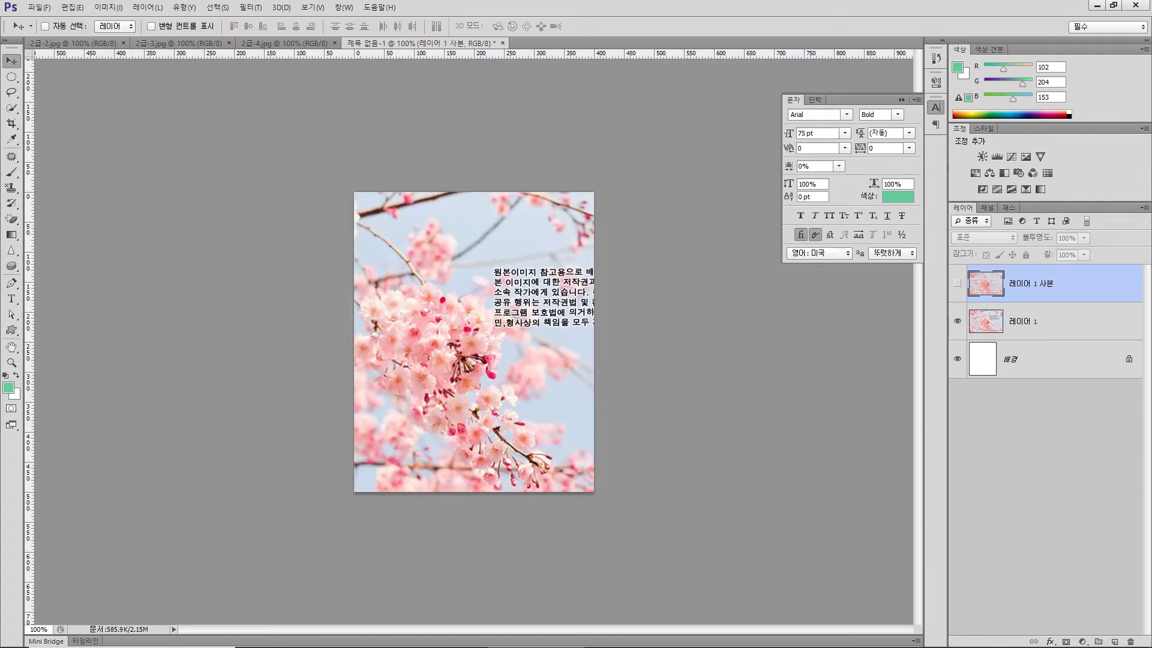
{"action": "left_click", "coordinate": [958, 283]}
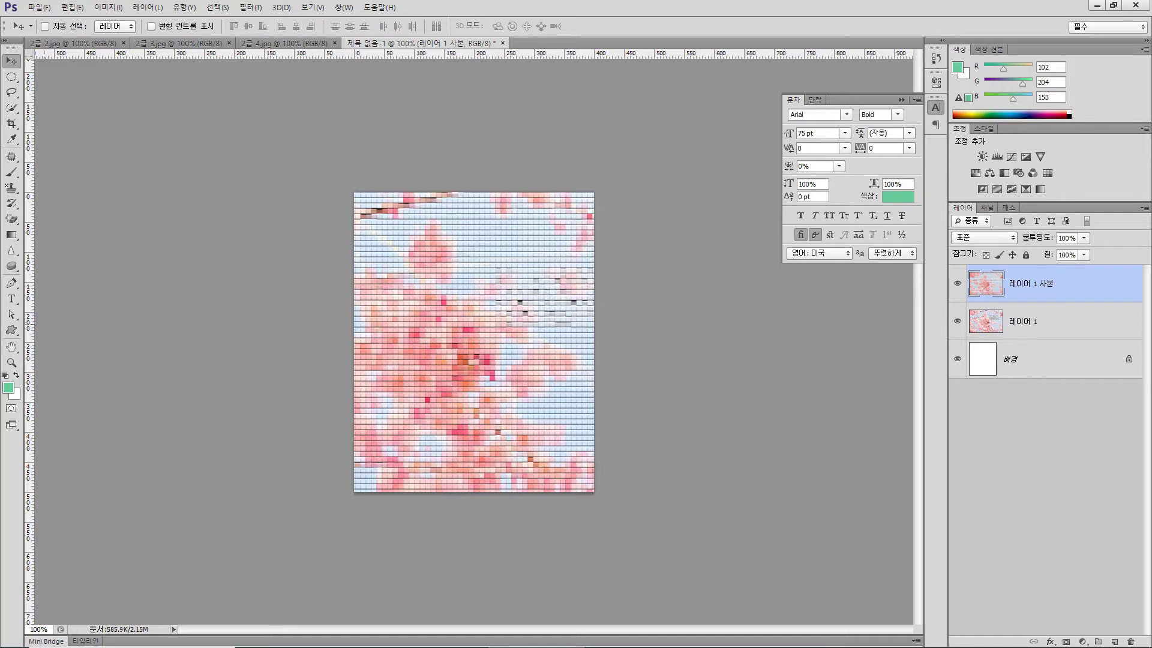
Cut a rounded opening about 303 × 403 px with 10 px corners from the patchwork layer, using a temporary rounded rectangle as the selection
{"action": "left_click", "coordinate": [12, 330]}
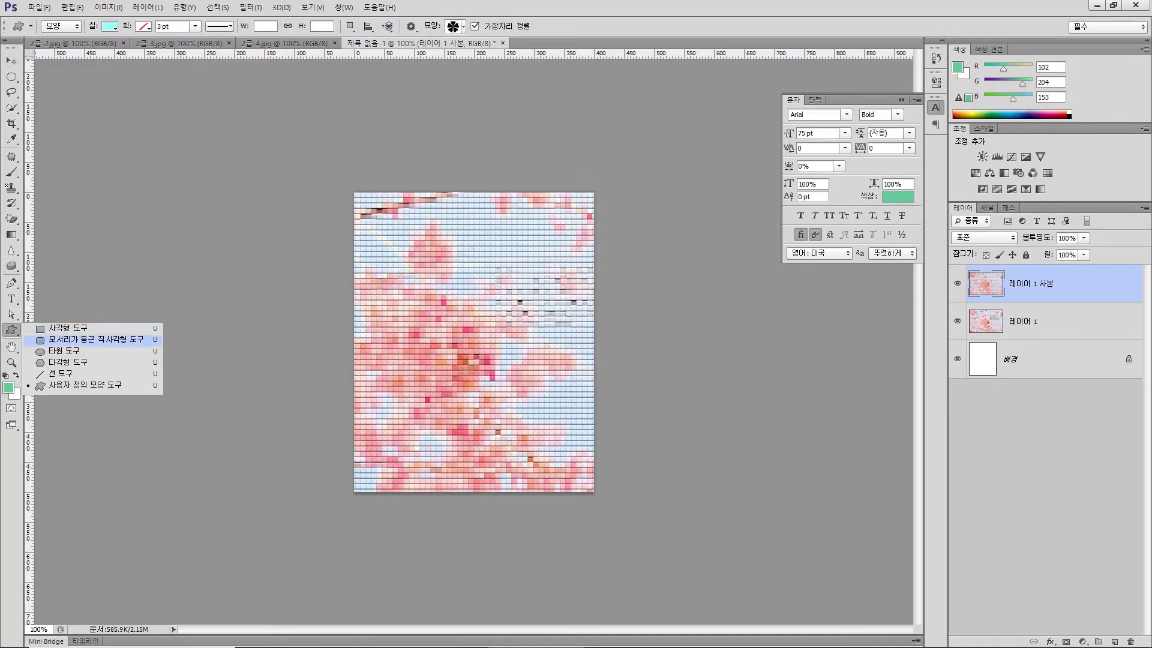
{"action": "left_click", "coordinate": [95, 339]}
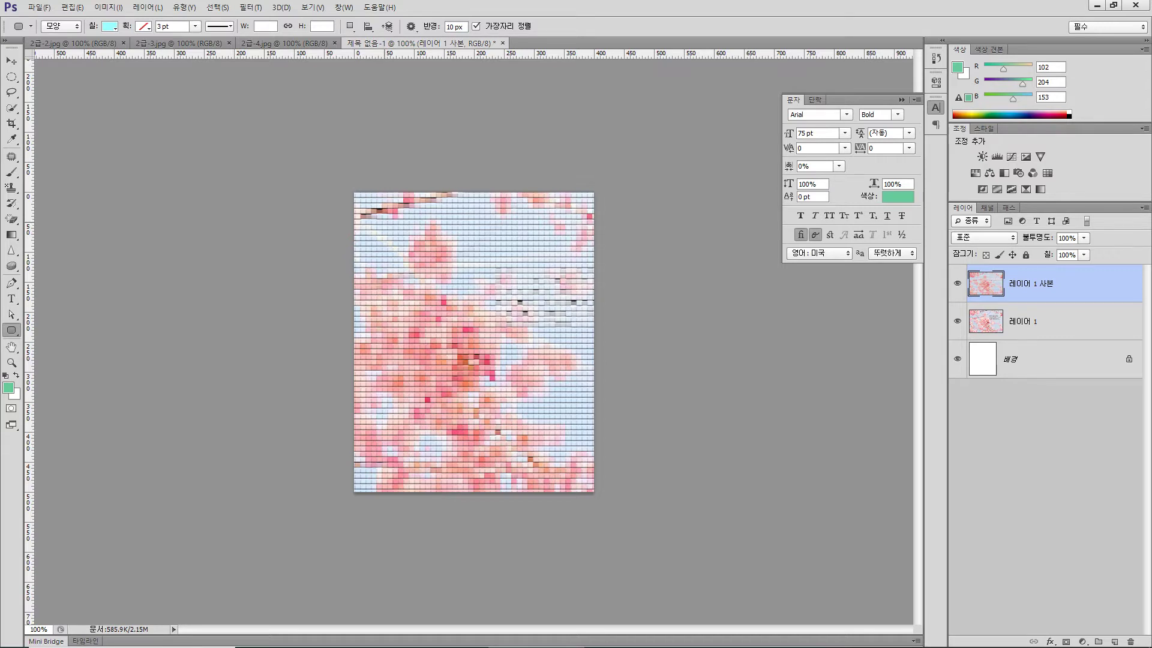
{"action": "left_click_drag", "start_coordinate": [384, 222], "coordinate": [565, 460]}
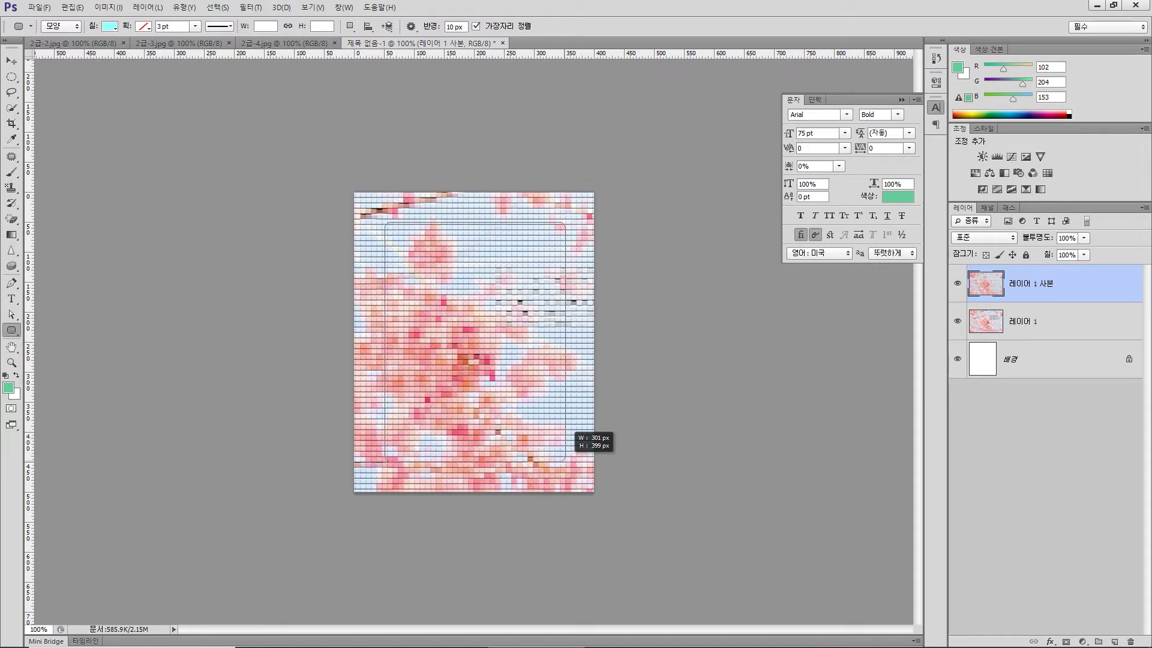
{"action": "left_click_drag", "start_coordinate": [565, 461], "coordinate": [566, 463]}
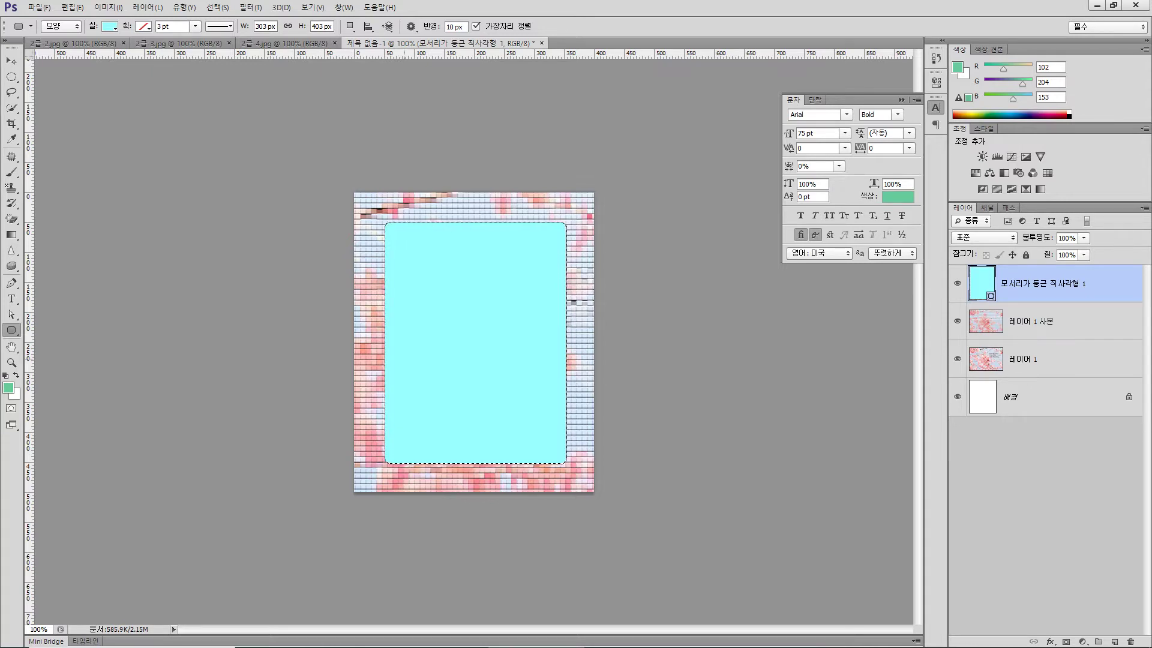
{"action": "key", "text": "ctrl+z"}
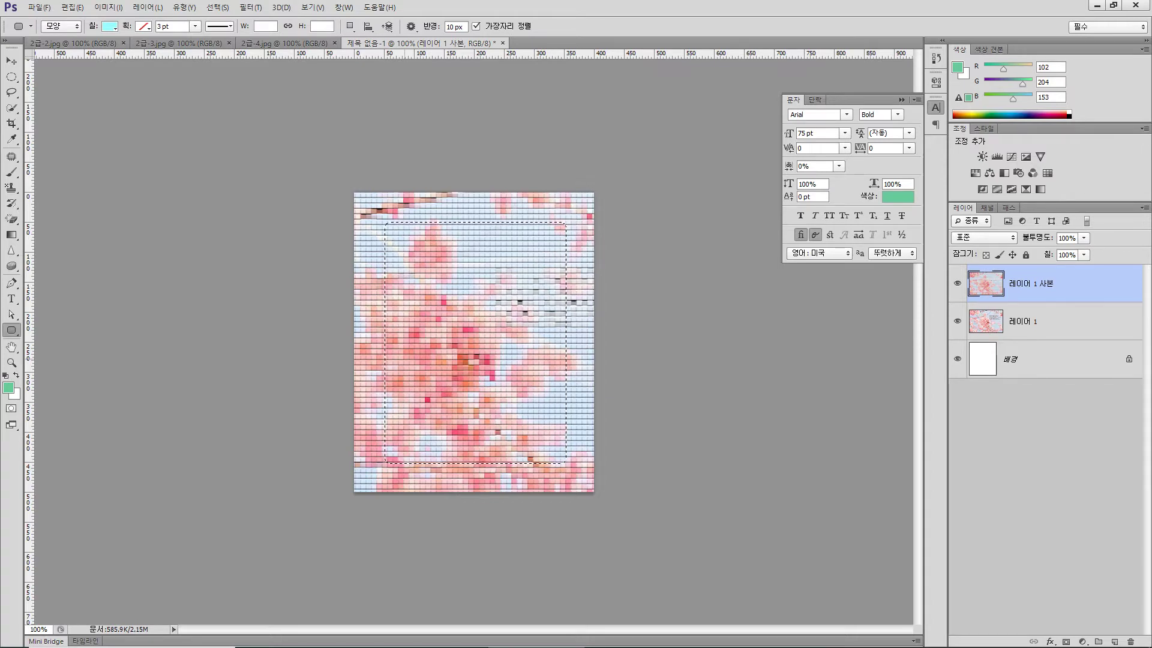
{"action": "key", "text": "Delete"}
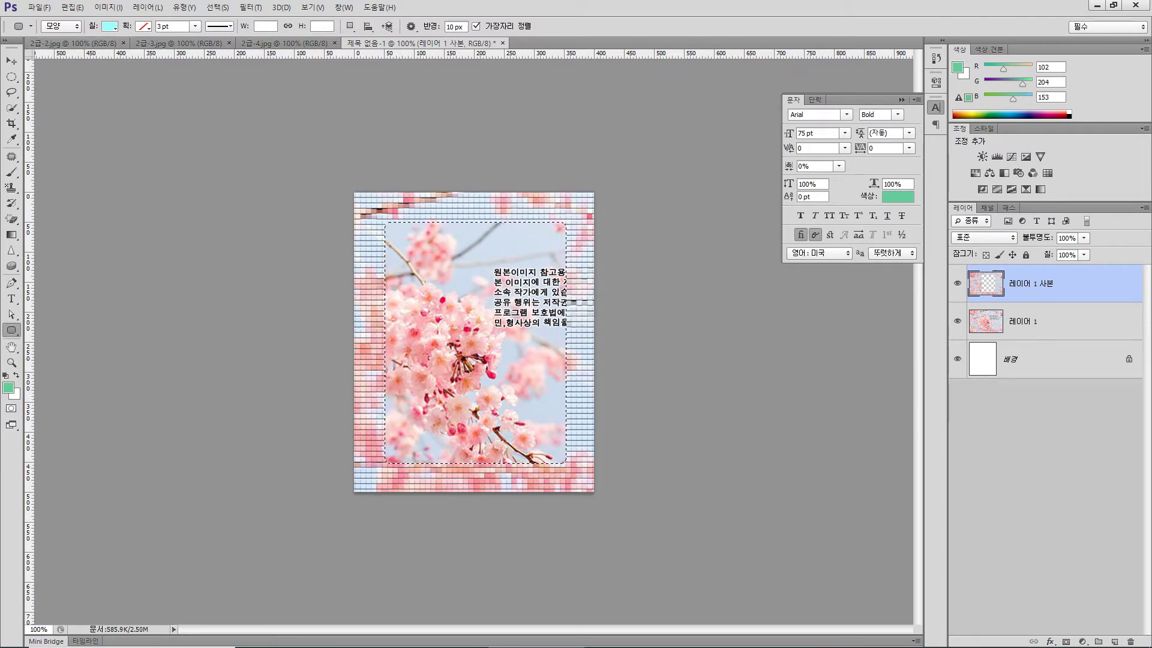
Examine the exam PDF's requirements for the frame's inner border and layer style, plus the text stroke
{"action": "left_click", "coordinate": [72, 8]}
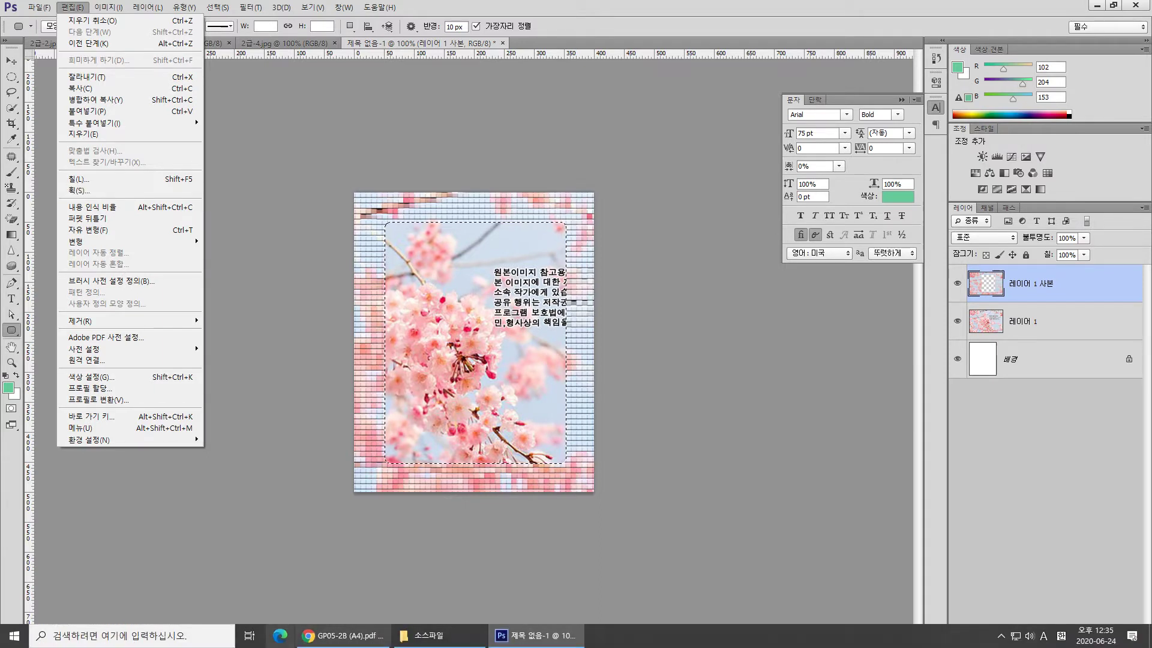
{"action": "left_click", "coordinate": [342, 635]}
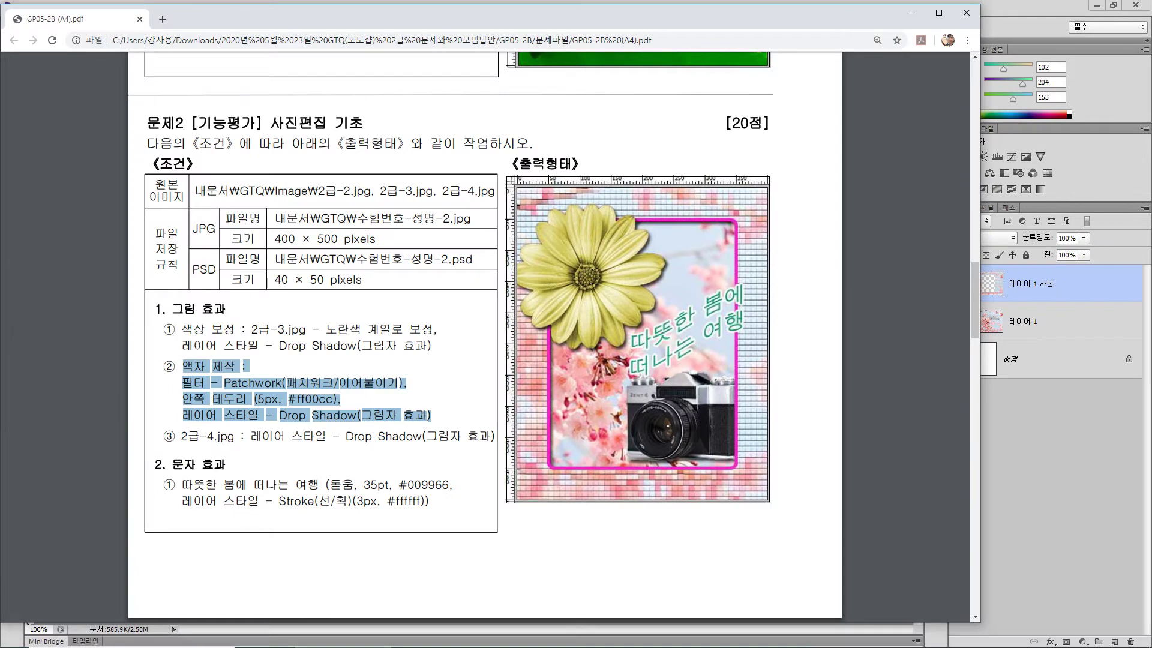
{"action": "left_click_drag", "start_coordinate": [182, 399], "coordinate": [246, 399]}
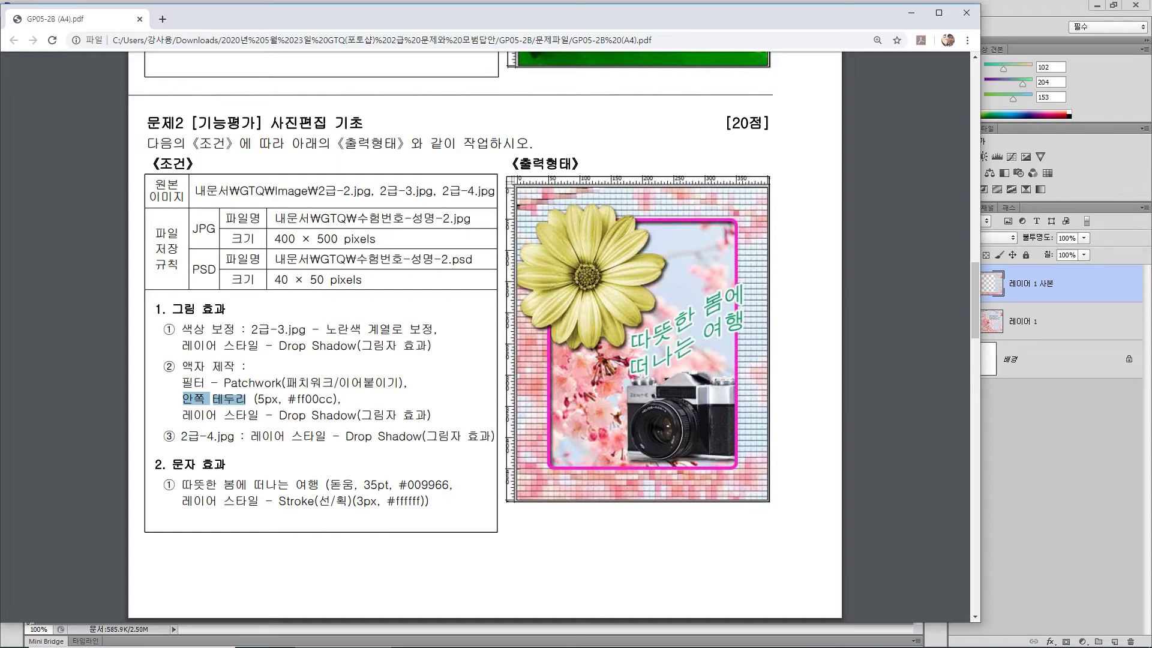
{"action": "left_click_drag", "start_coordinate": [182, 414], "coordinate": [277, 414]}
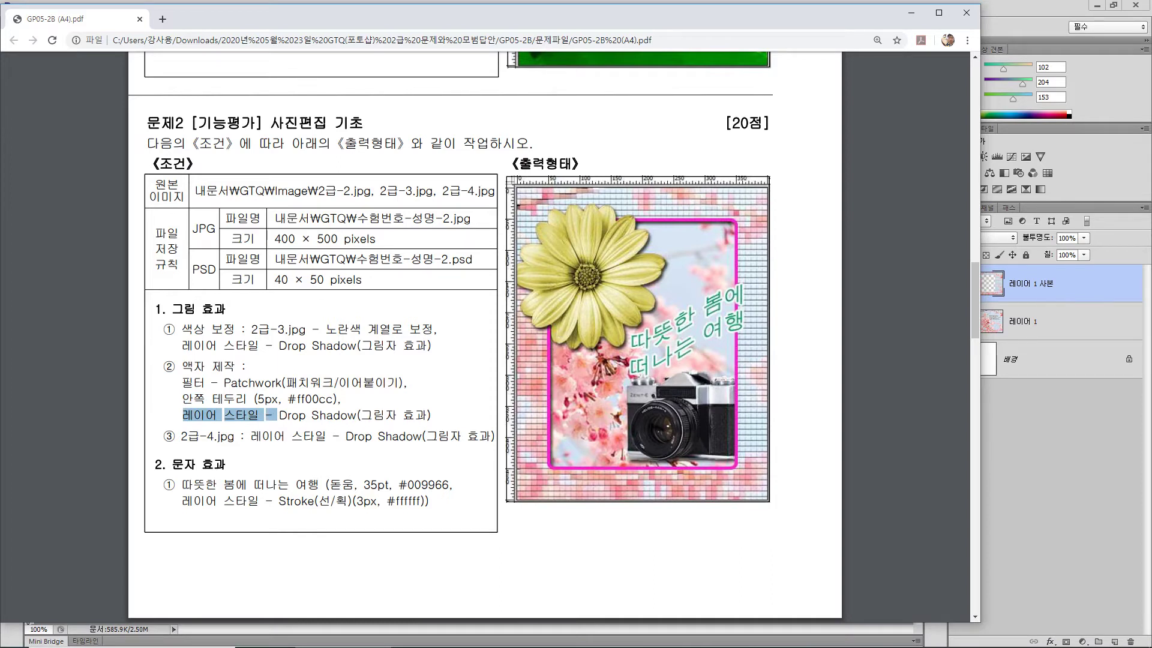
{"action": "mouse_move", "coordinate": [182, 500]}
{"action": "left_mouse_down"}
{"action": "mouse_move", "coordinate": [370, 500]}
{"action": "mouse_move", "coordinate": [354, 500]}
{"action": "left_mouse_up"}
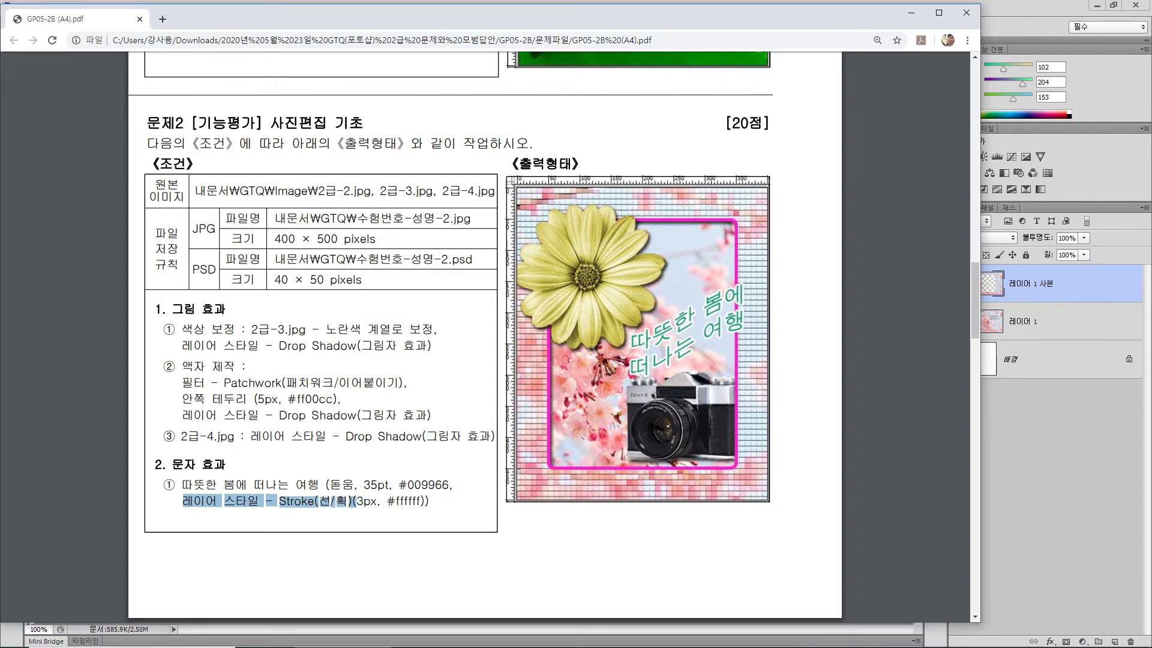
{"action": "left_click_drag", "start_coordinate": [182, 399], "coordinate": [340, 399]}
{"action": "mouse_move", "coordinate": [384, 647]}
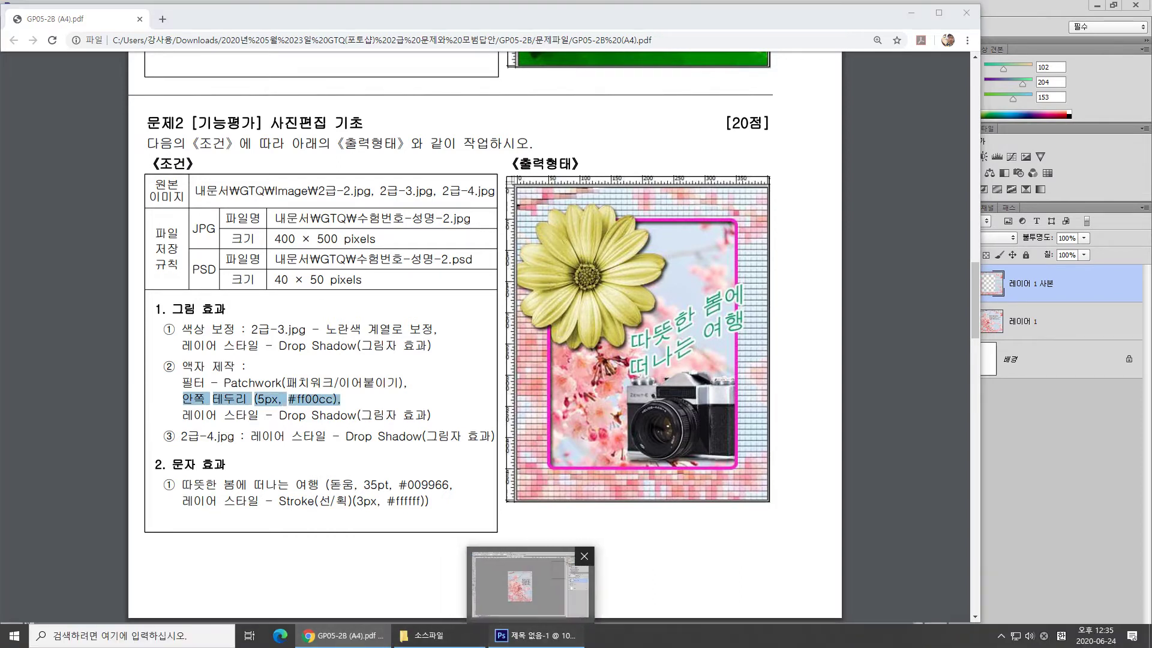
{"action": "left_click", "coordinate": [535, 635]}
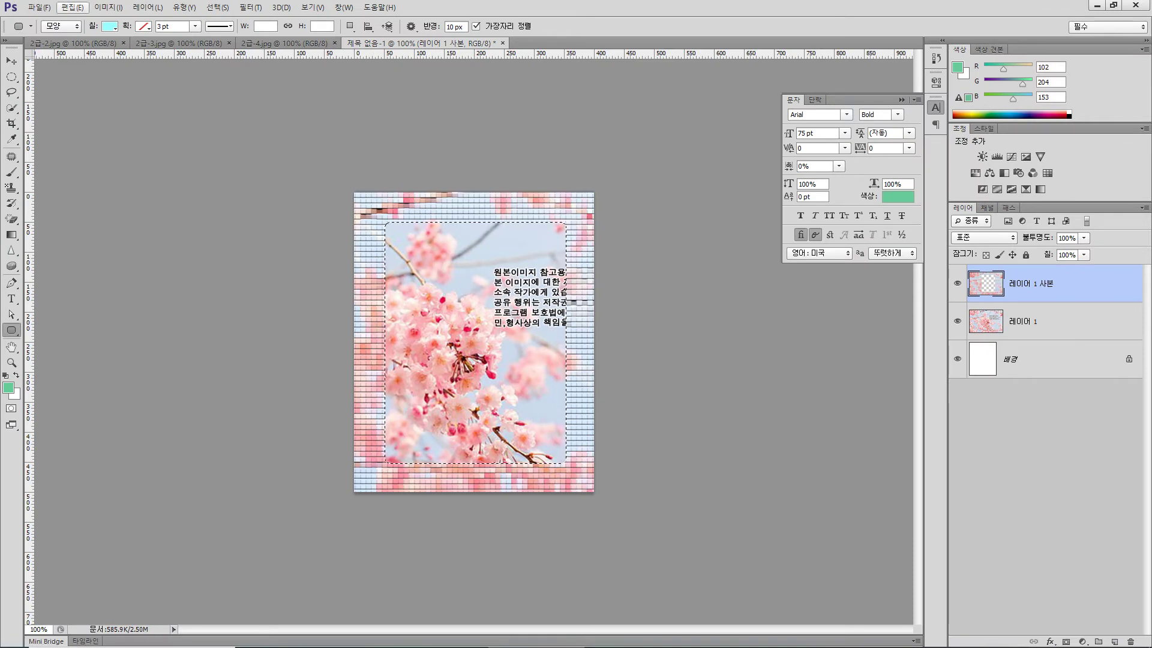
Stroke the rounded opening selection on the patchwork layer with a 5 px inside border in #ff00cc
{"action": "left_click", "coordinate": [72, 7]}
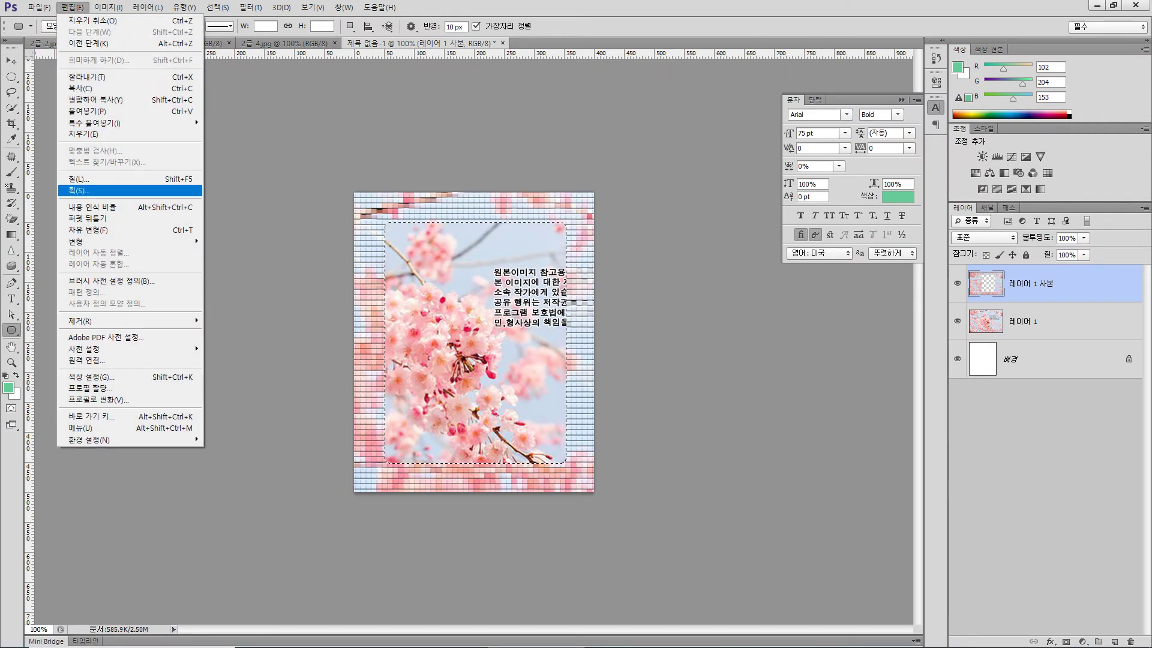
{"action": "left_click", "coordinate": [78, 190]}
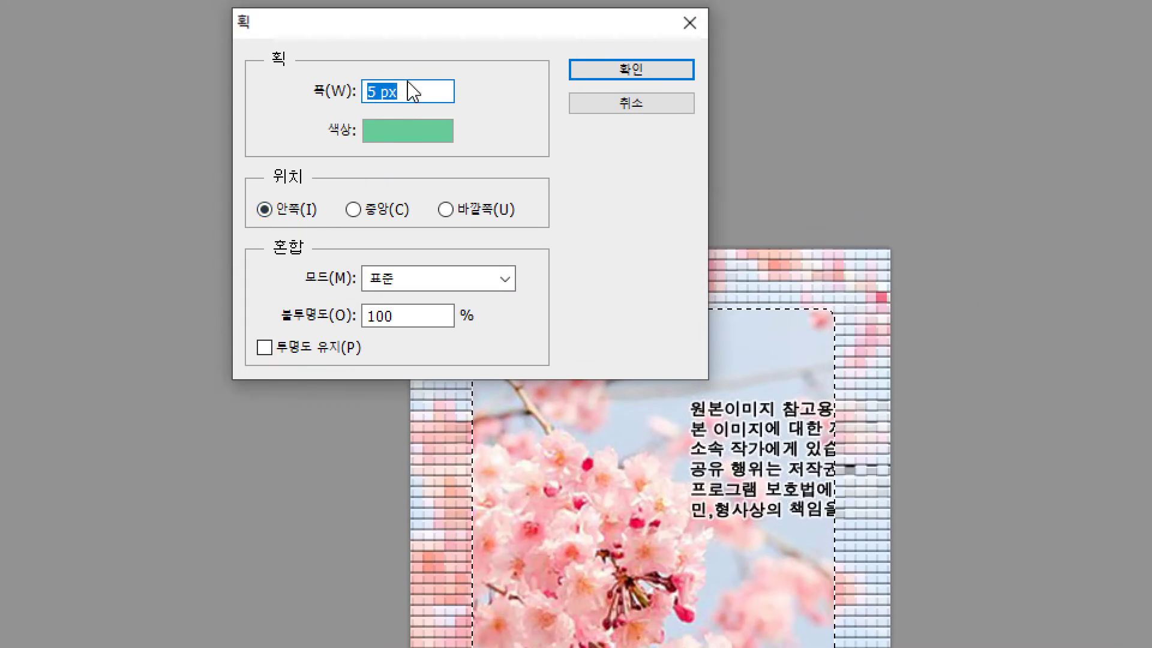
{"action": "left_click", "coordinate": [408, 138]}
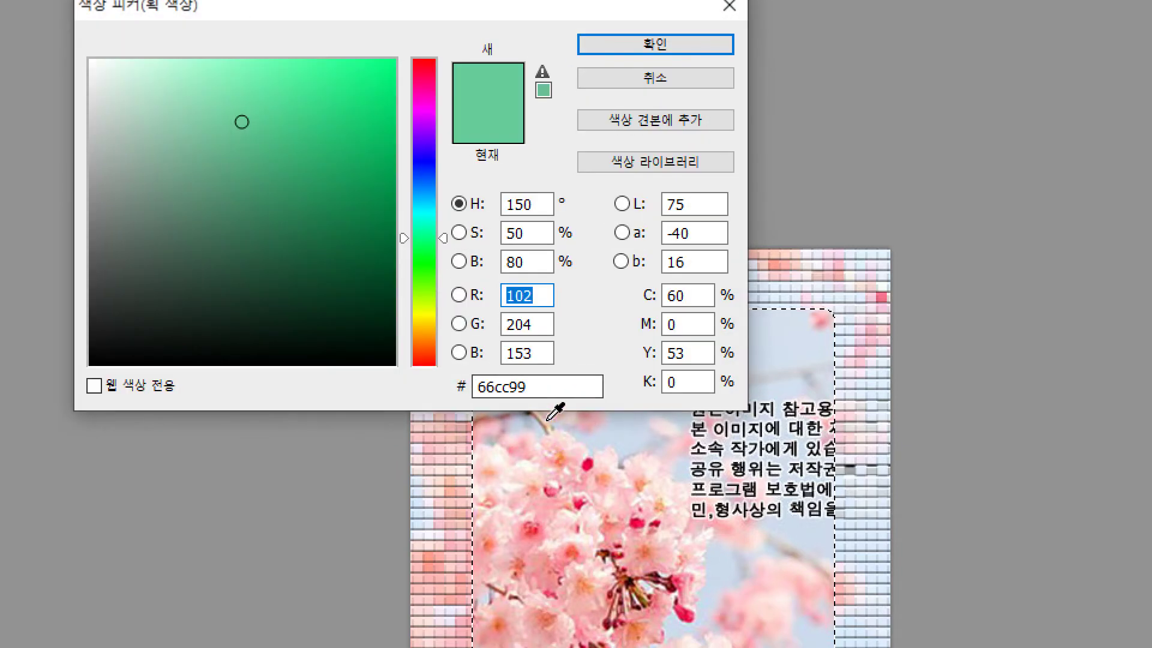
{"action": "left_click", "coordinate": [540, 389]}
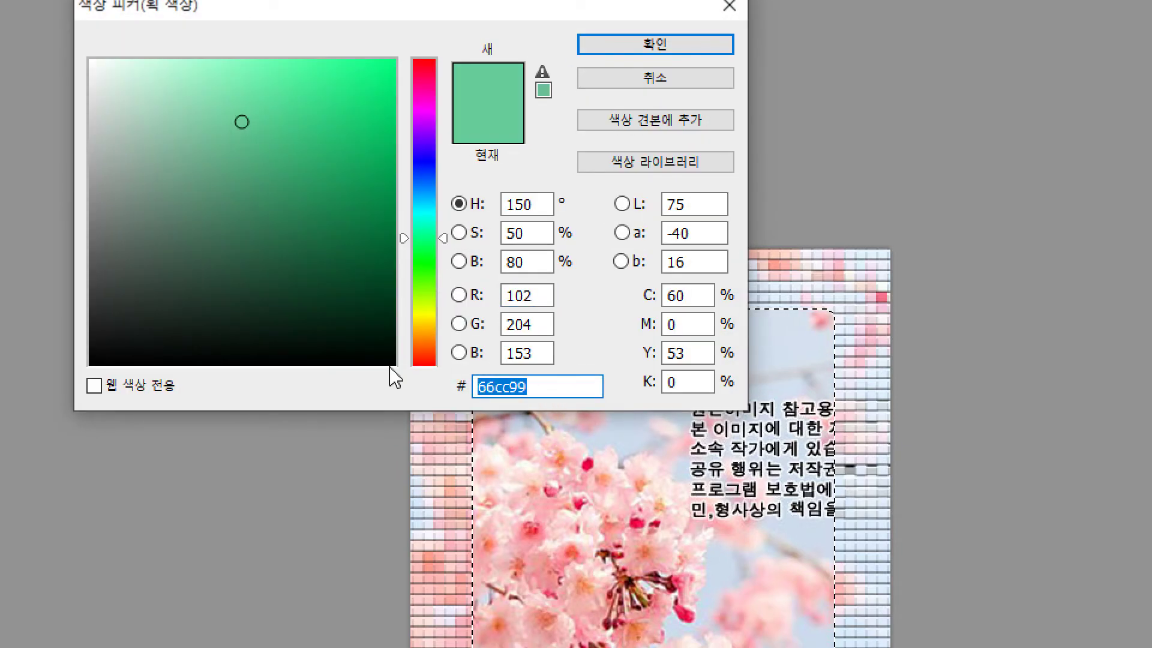
{"action": "type", "text": "ff00cc"}
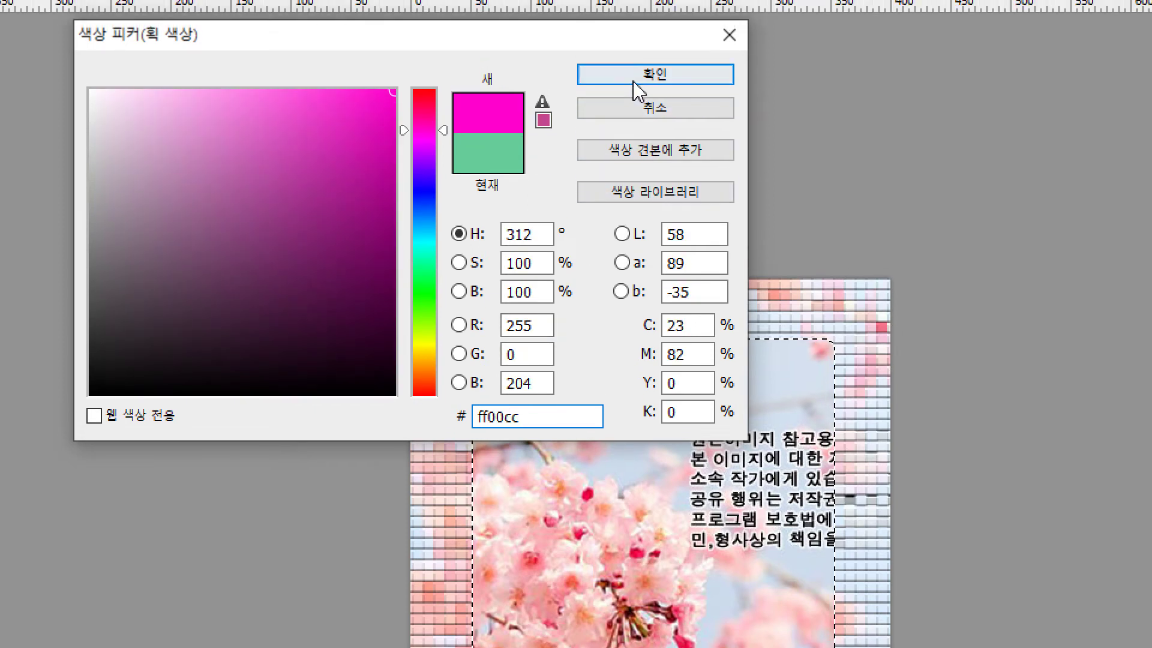
{"action": "left_click", "coordinate": [643, 51]}
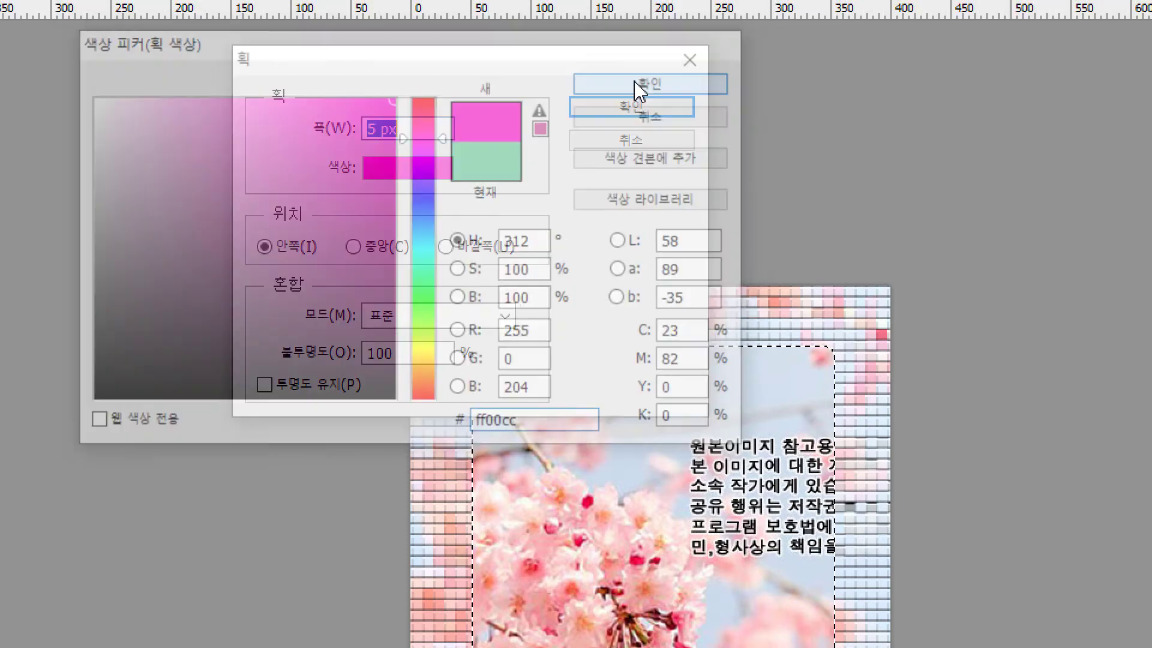
{"action": "left_click", "coordinate": [613, 112]}
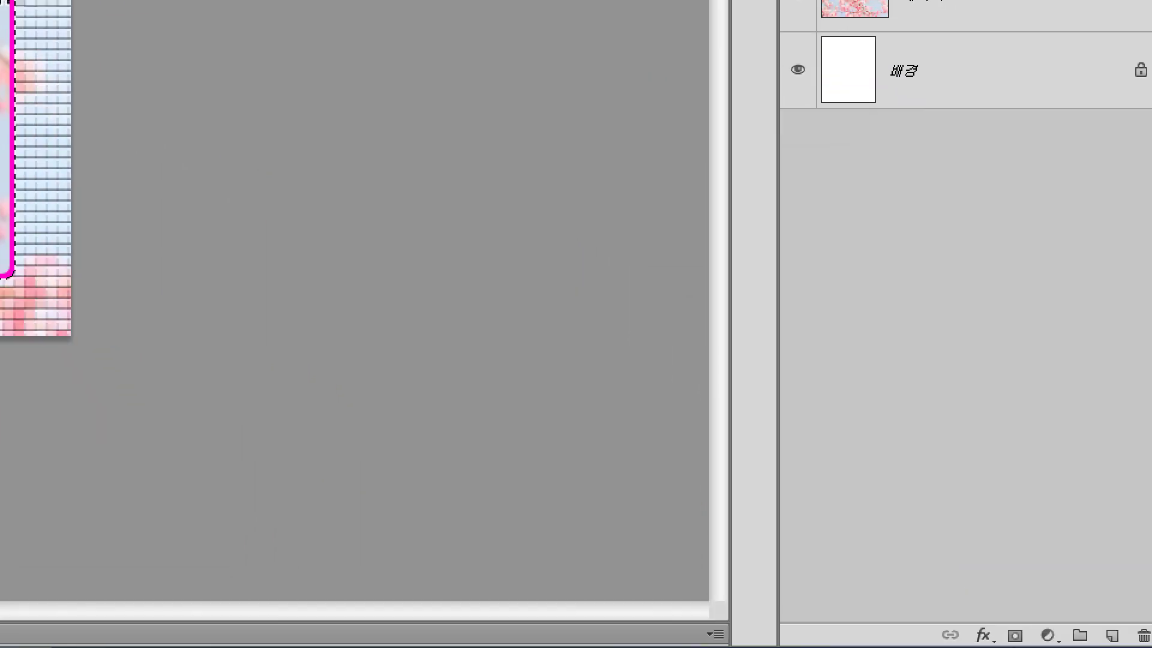
Add a drop shadow with 75% opacity, 120° angle, 5 px distance and 5 px size to the frame layer, and clear the selection
{"action": "left_click", "coordinate": [950, 633]}
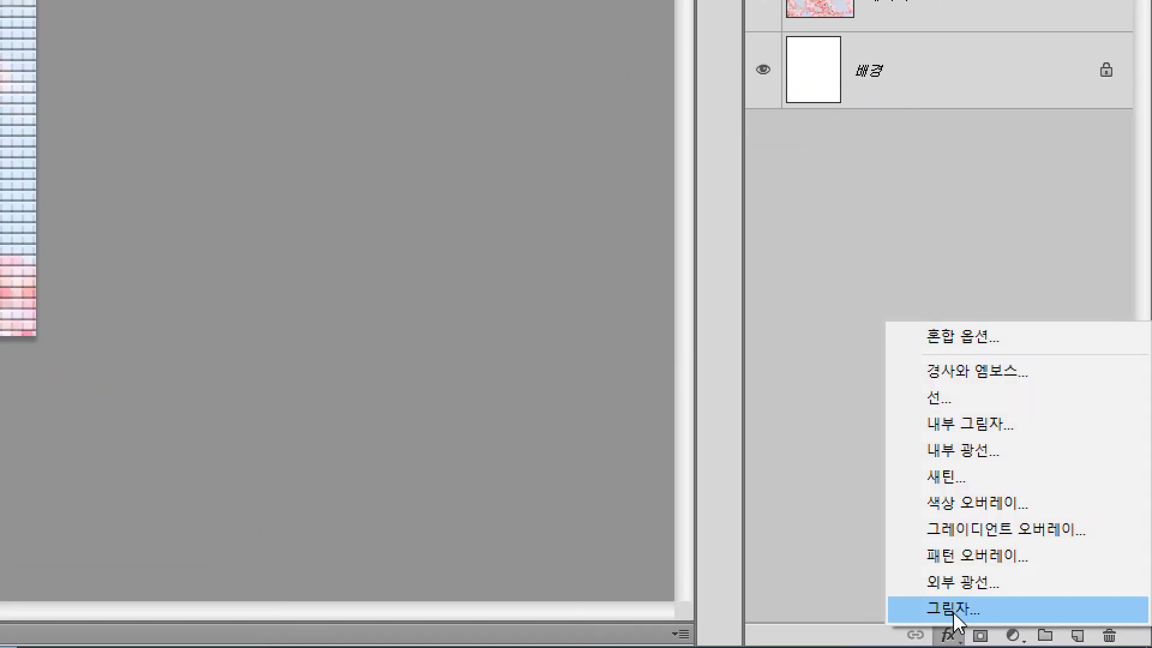
{"action": "left_click", "coordinate": [953, 609]}
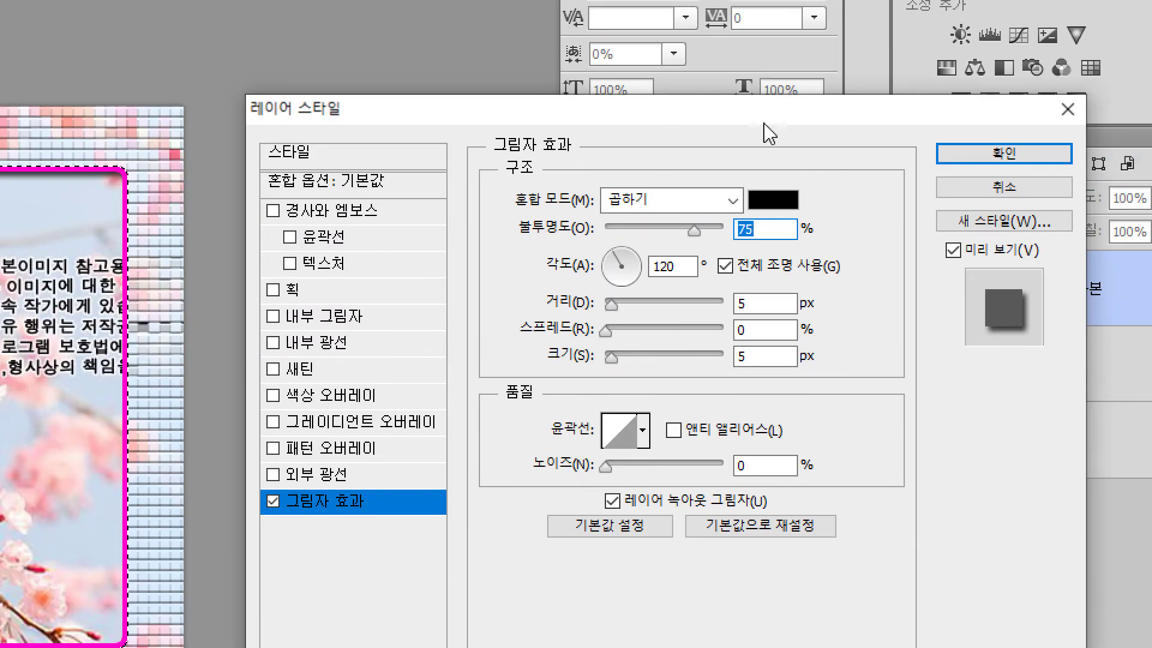
{"action": "left_click", "coordinate": [954, 157]}
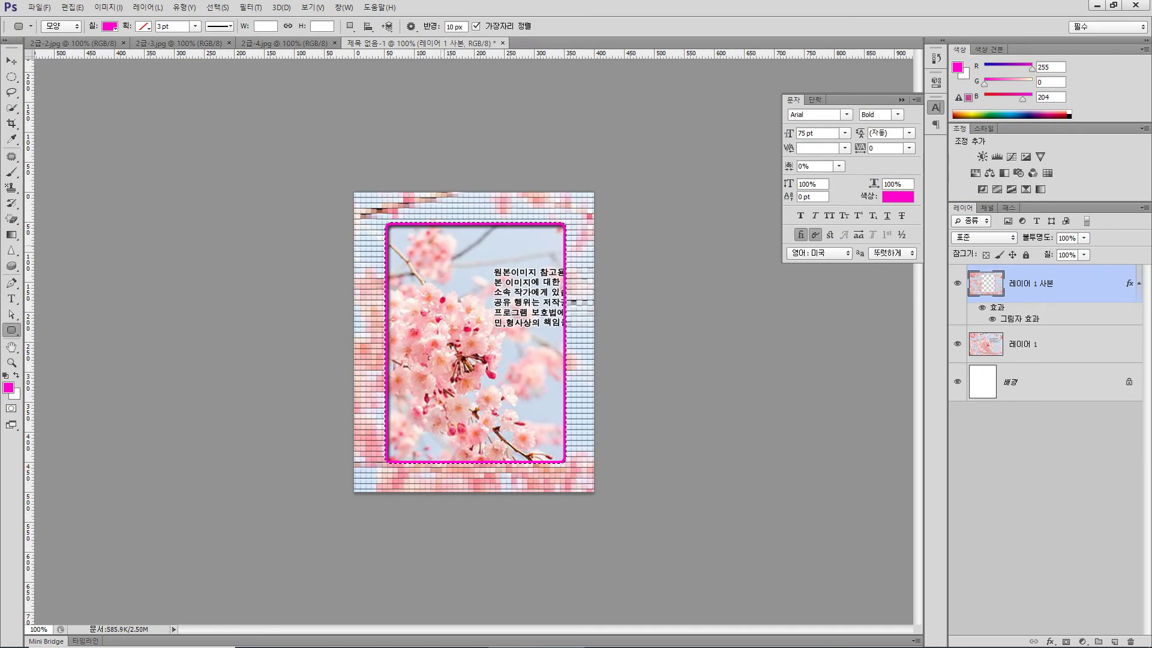
{"action": "key", "text": "ctrl+d"}
{"action": "left_click", "coordinate": [218, 7]}
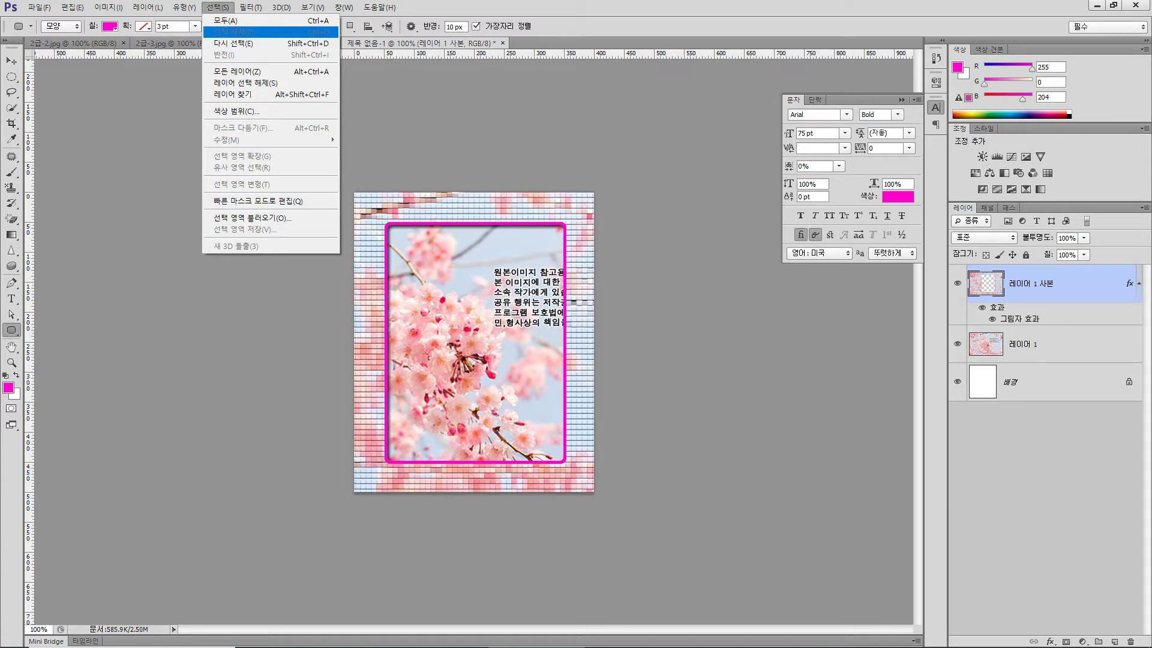
{"action": "left_click", "coordinate": [380, 7]}
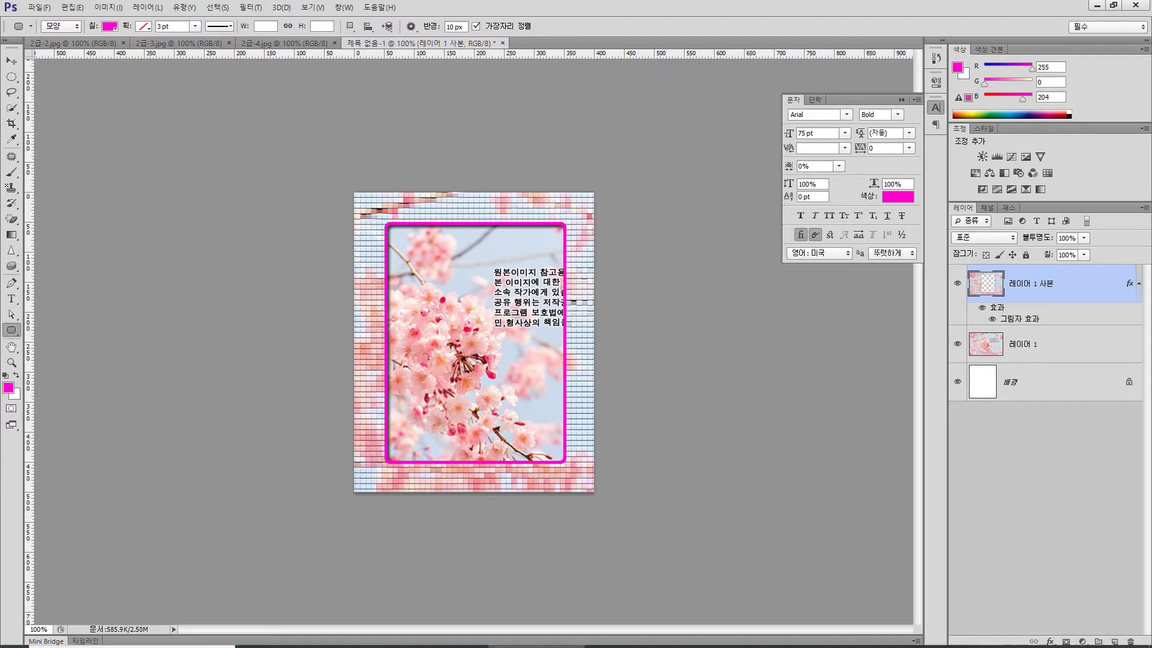
Check the exam PDF's color correction and layer style requirements for the flower, and bring up 2급-3.jpg
{"action": "mouse_move", "coordinate": [510, 647]}
{"action": "left_click", "coordinate": [342, 636]}
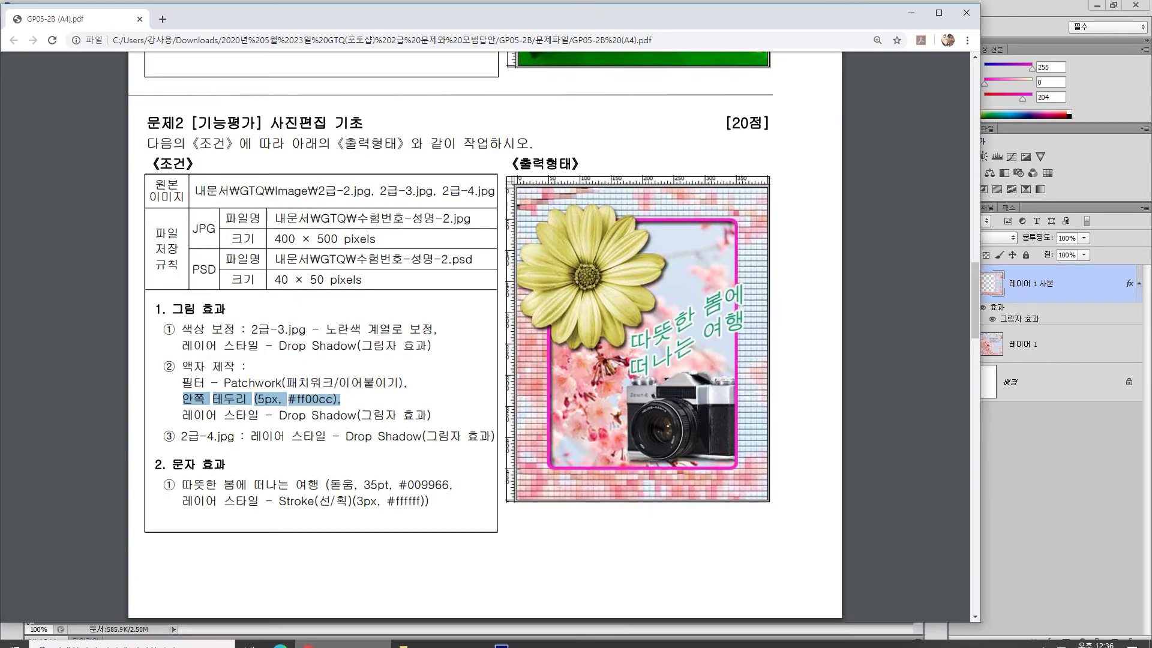
{"action": "left_click_drag", "start_coordinate": [321, 329], "coordinate": [432, 329]}
{"action": "left_click_drag", "start_coordinate": [279, 345], "coordinate": [442, 329]}
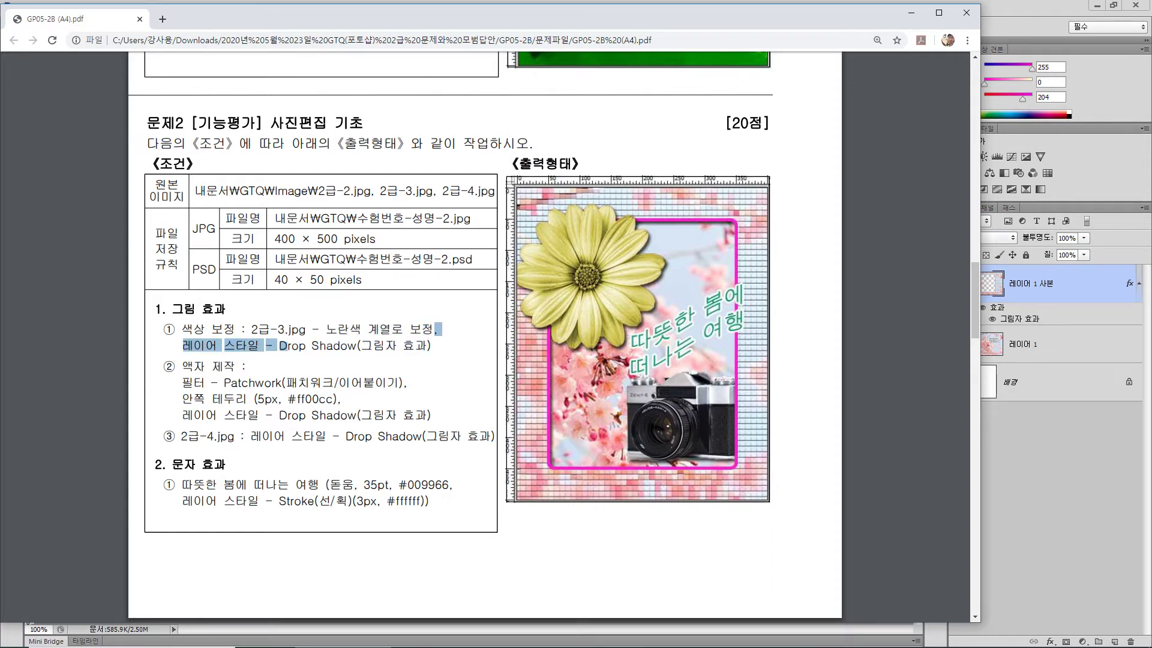
{"action": "left_click", "coordinate": [535, 635]}
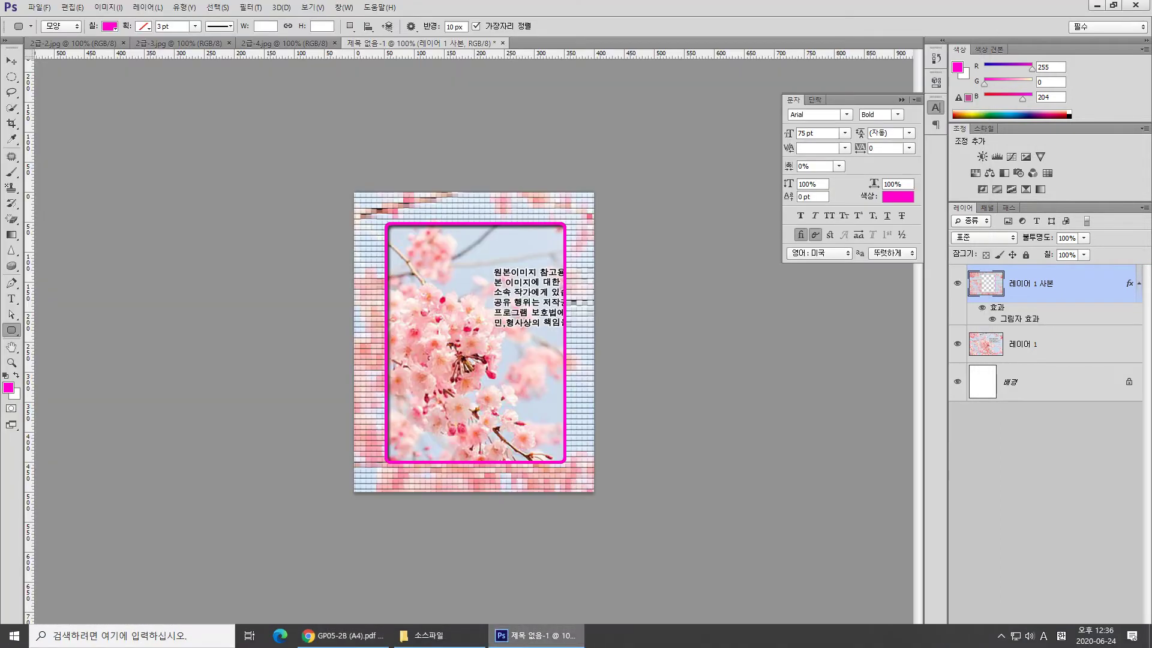
{"action": "left_click", "coordinate": [179, 44]}
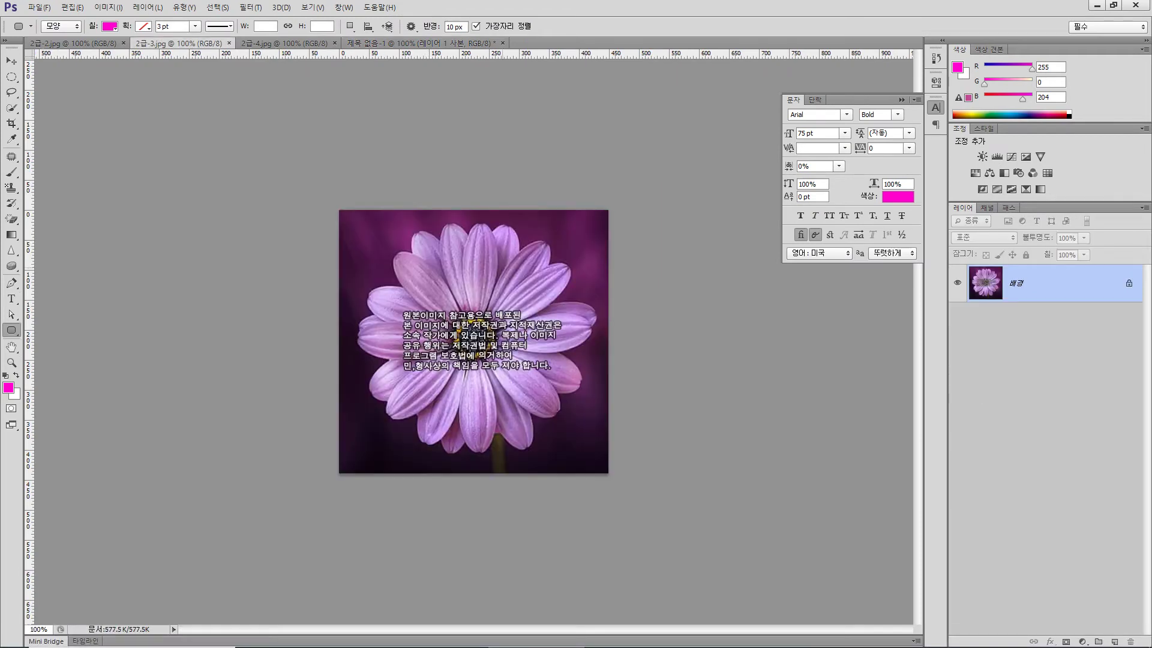
Select the whole flower with Quick Selection, and add the gaps around the central watermark text using the Lasso
{"action": "key", "text": "w"}
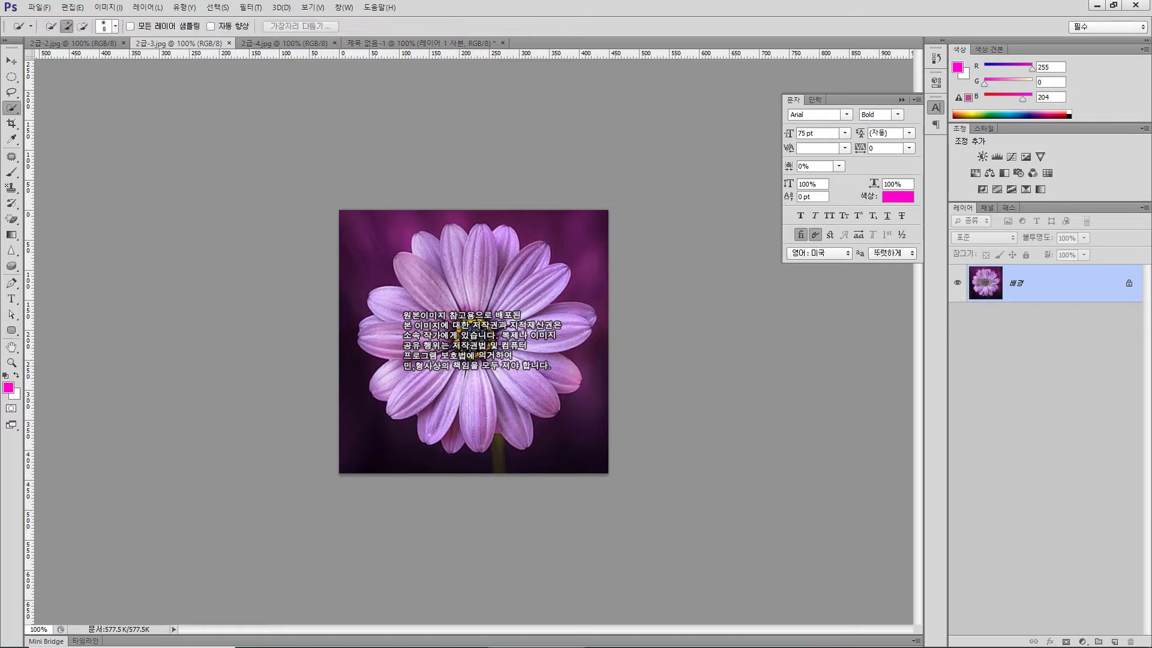
{"action": "mouse_move", "coordinate": [461, 307]}
{"action": "left_mouse_down"}
{"action": "mouse_move", "coordinate": [472, 226]}
{"action": "mouse_move", "coordinate": [477, 272]}
{"action": "mouse_move", "coordinate": [518, 252]}
{"action": "mouse_move", "coordinate": [482, 315]}
{"action": "left_mouse_up"}
{"action": "mouse_move", "coordinate": [529, 280]}
{"action": "left_mouse_down"}
{"action": "mouse_move", "coordinate": [536, 324]}
{"action": "mouse_move", "coordinate": [556, 318]}
{"action": "mouse_move", "coordinate": [557, 333]}
{"action": "mouse_move", "coordinate": [504, 345]}
{"action": "mouse_move", "coordinate": [546, 378]}
{"action": "mouse_move", "coordinate": [549, 408]}
{"action": "mouse_move", "coordinate": [515, 435]}
{"action": "mouse_move", "coordinate": [468, 438]}
{"action": "mouse_move", "coordinate": [459, 420]}
{"action": "mouse_move", "coordinate": [456, 435]}
{"action": "mouse_move", "coordinate": [424, 436]}
{"action": "mouse_move", "coordinate": [380, 369]}
{"action": "left_mouse_up"}
{"action": "mouse_move", "coordinate": [407, 322]}
{"action": "left_mouse_down"}
{"action": "mouse_move", "coordinate": [415, 345]}
{"action": "mouse_move", "coordinate": [442, 294]}
{"action": "left_mouse_up"}
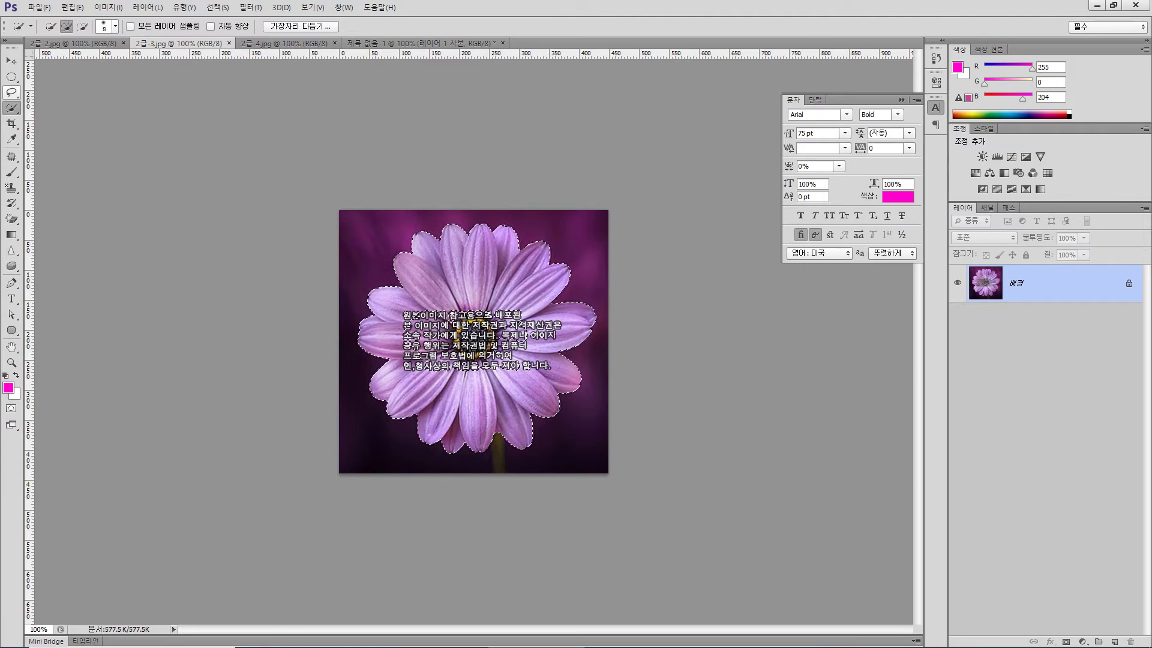
{"action": "left_click", "coordinate": [11, 92]}
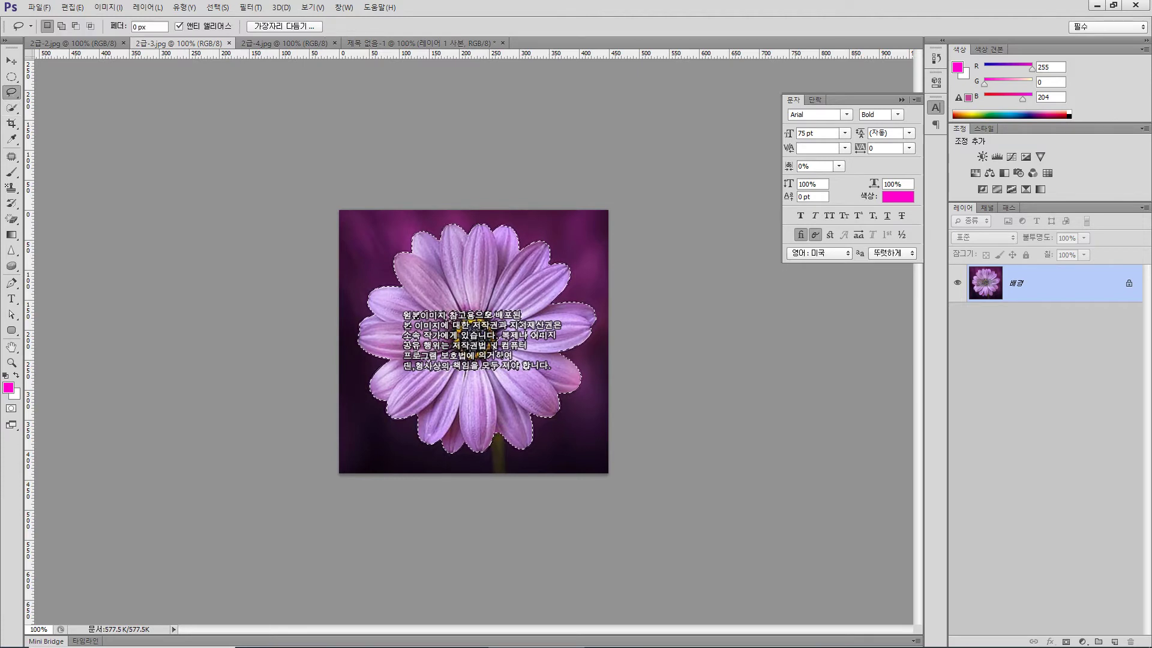
{"action": "key", "text": "shift"}
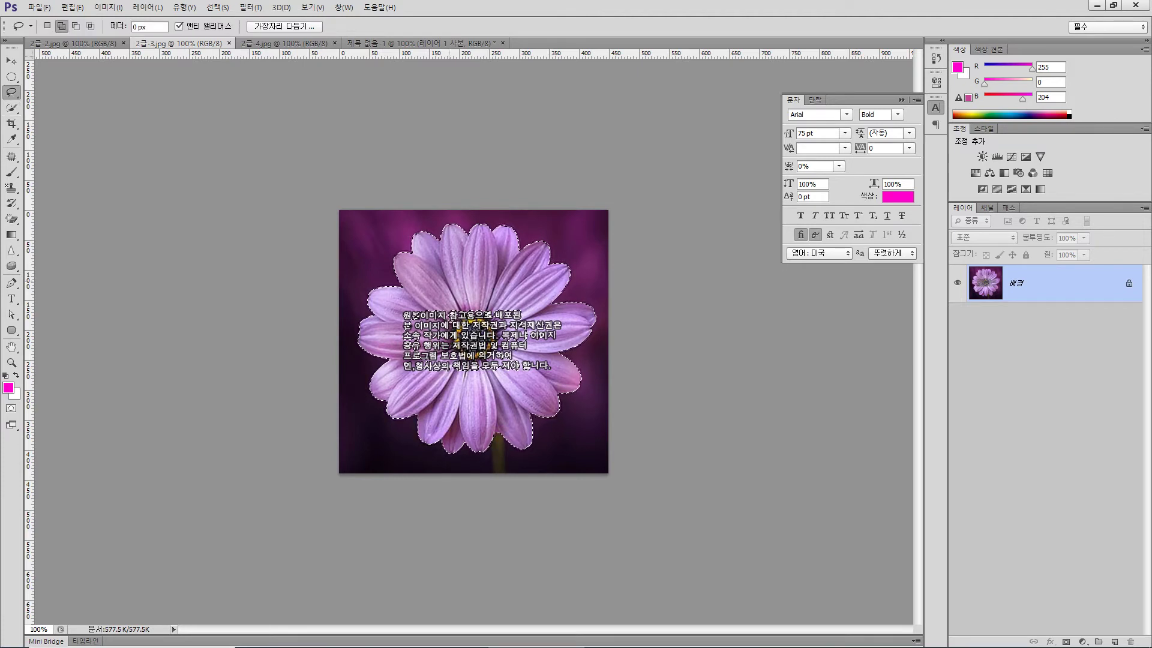
{"action": "left_click_drag", "start_coordinate": [449, 283], "coordinate": [487, 289]}
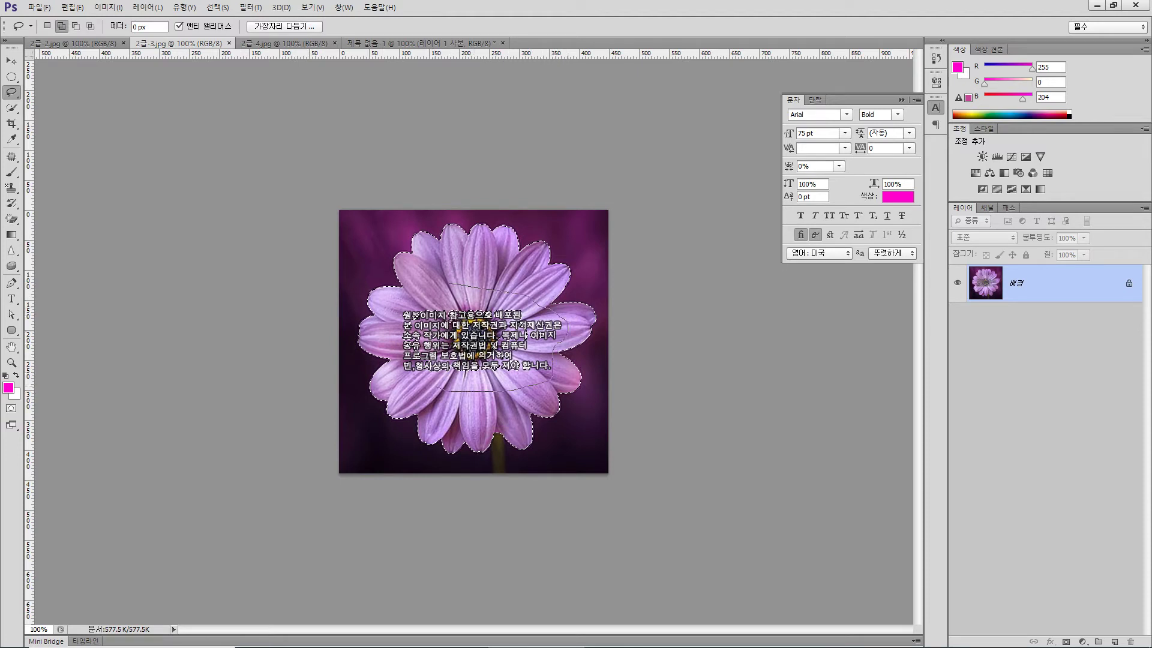
{"action": "left_click_drag", "start_coordinate": [468, 282], "coordinate": [469, 282]}
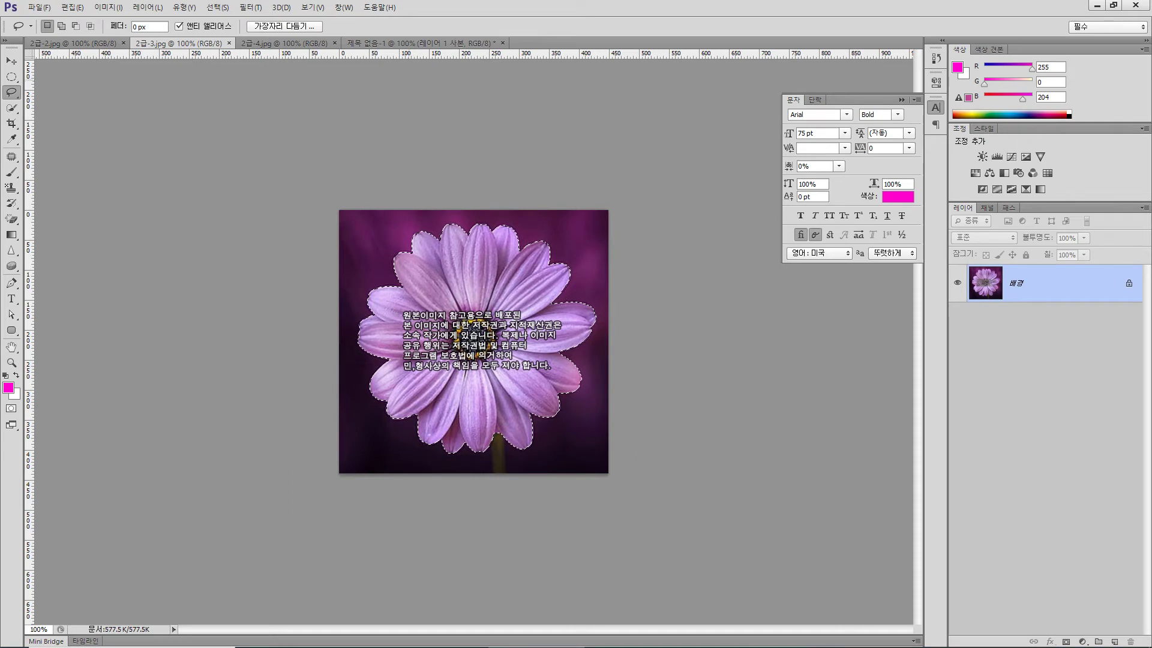
Paste the copied flower into the cherry blossom composition and scale it down to about 63%
{"action": "left_click", "coordinate": [421, 43]}
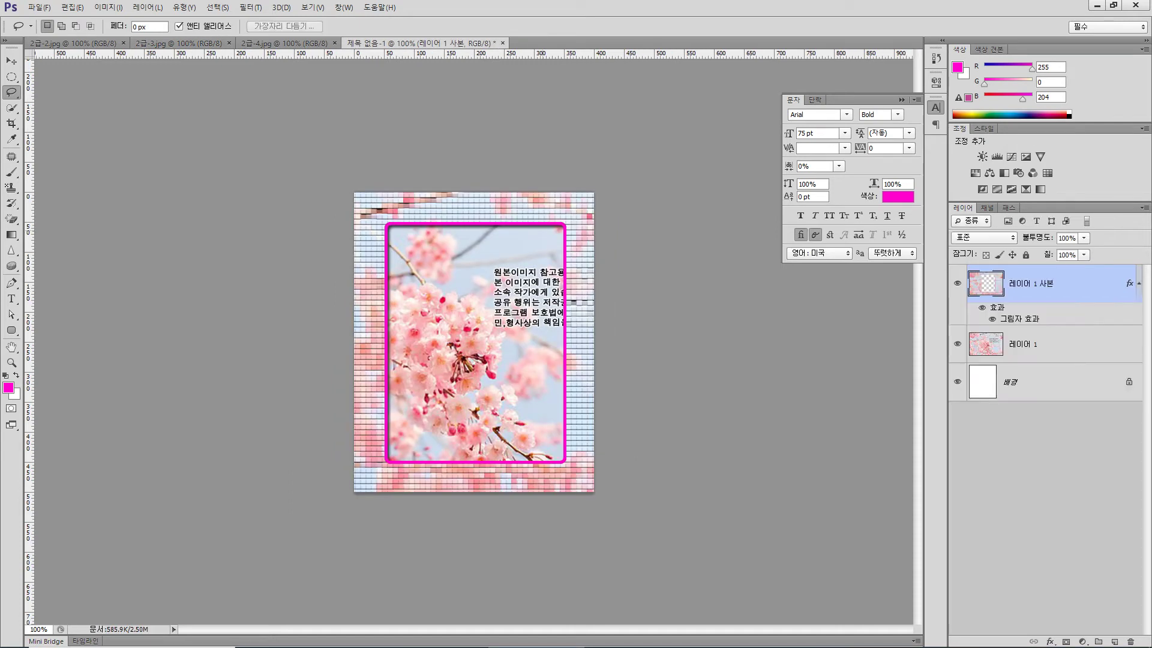
{"action": "key", "text": "ctrl+v"}
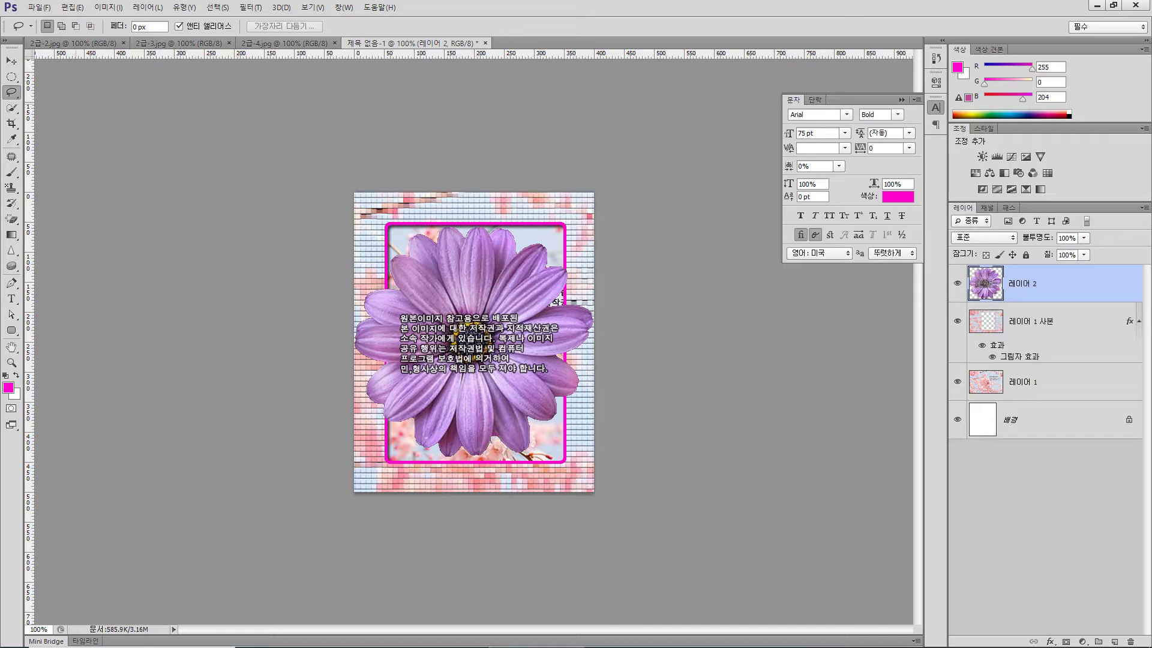
{"action": "key", "text": "v"}
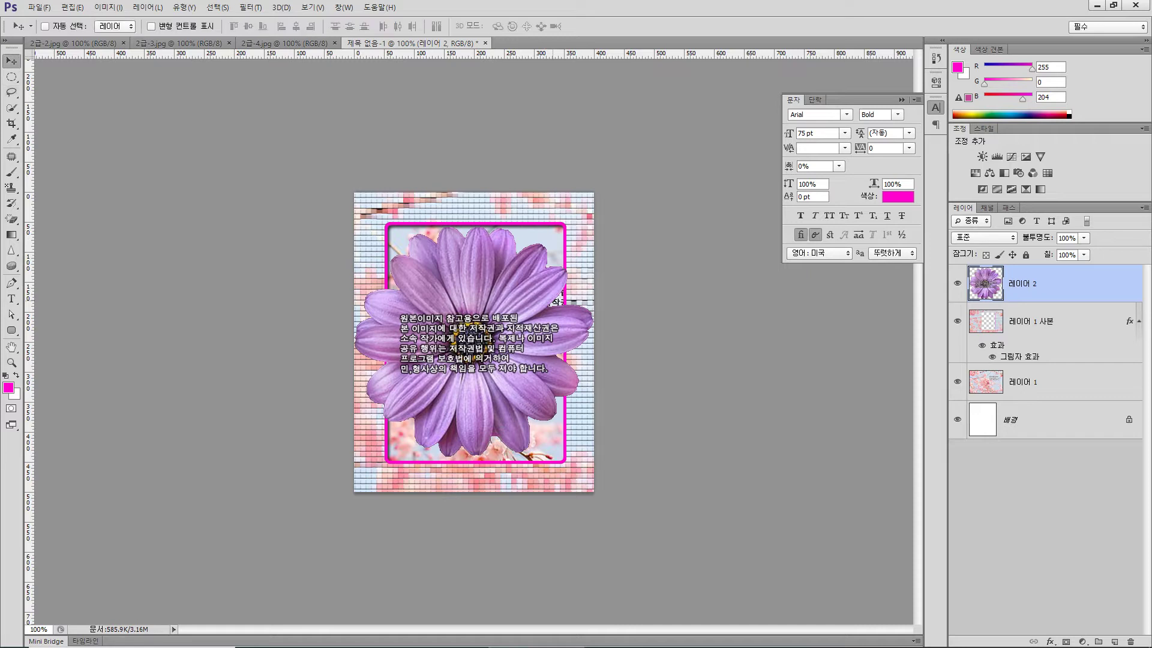
{"action": "key", "text": "ctrl+t"}
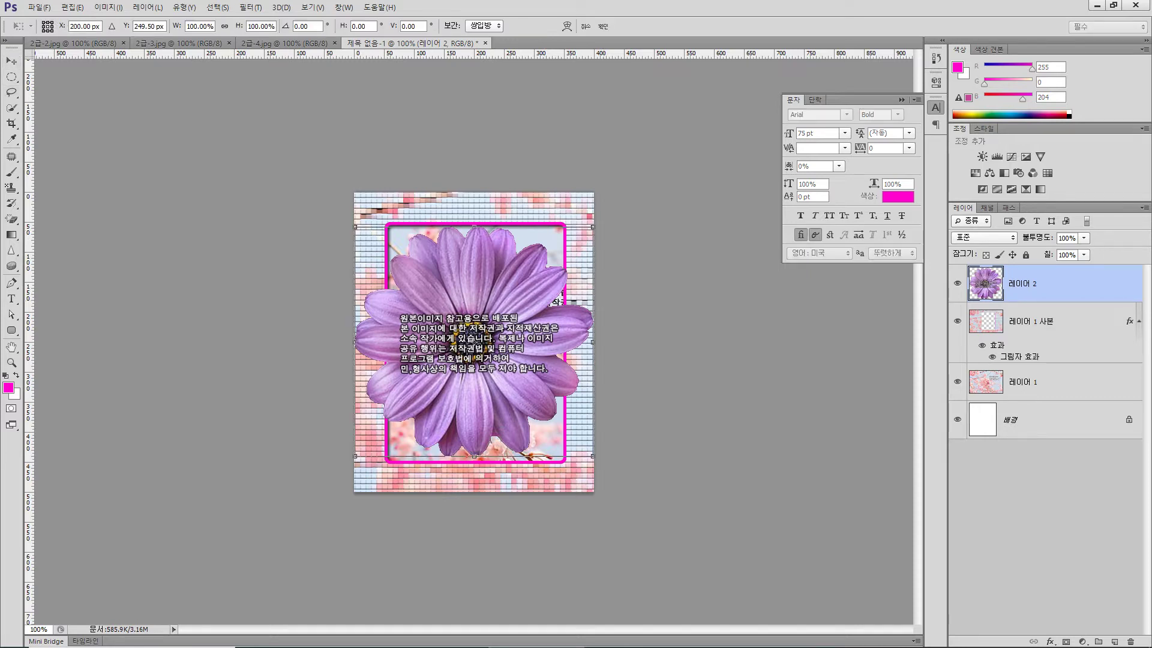
{"action": "left_click_drag", "start_coordinate": [593, 456], "coordinate": [552, 416]}
{"action": "left_click_drag", "start_coordinate": [520, 360], "coordinate": [520, 361]}
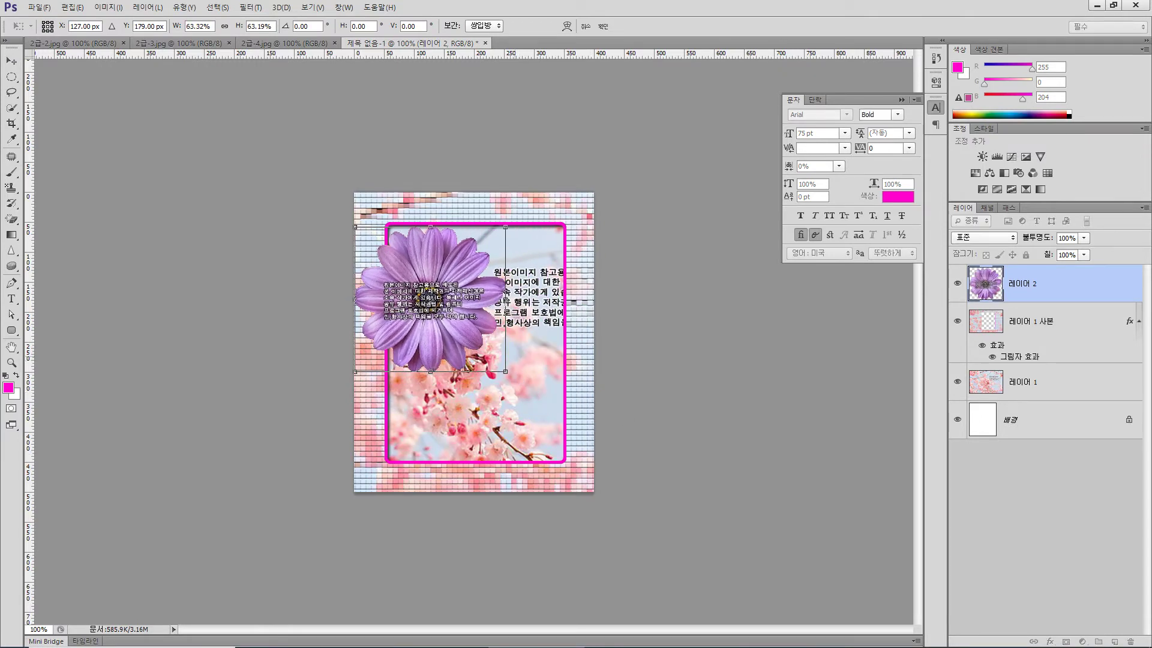
Position the flower over the frame's upper-left corner, adjust its scale to 66.58% and apply the transform
{"action": "left_click_drag", "start_coordinate": [472, 307], "coordinate": [477, 284]}
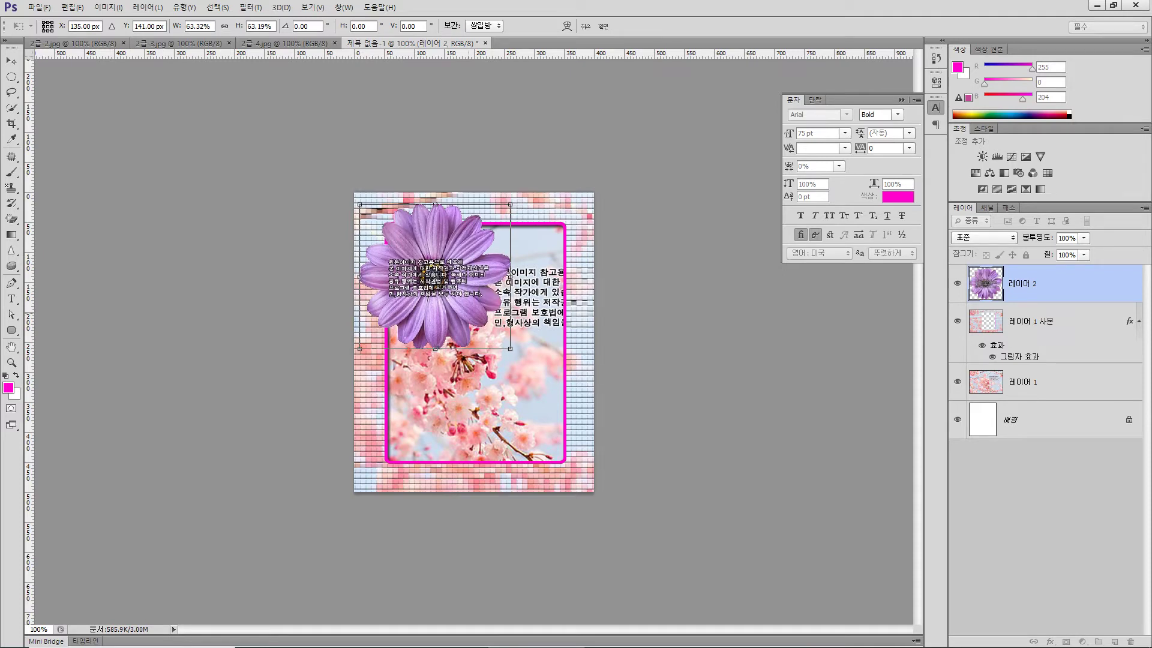
{"action": "left_click_drag", "start_coordinate": [477, 285], "coordinate": [466, 284]}
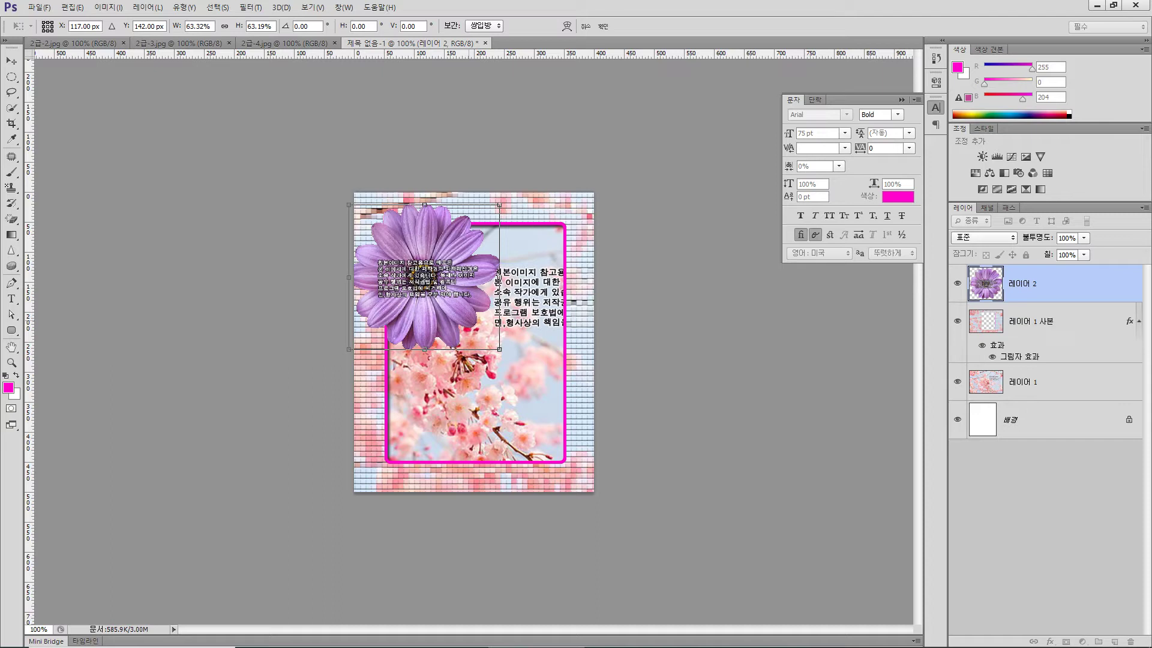
{"action": "left_click_drag", "start_coordinate": [471, 289], "coordinate": [470, 288]}
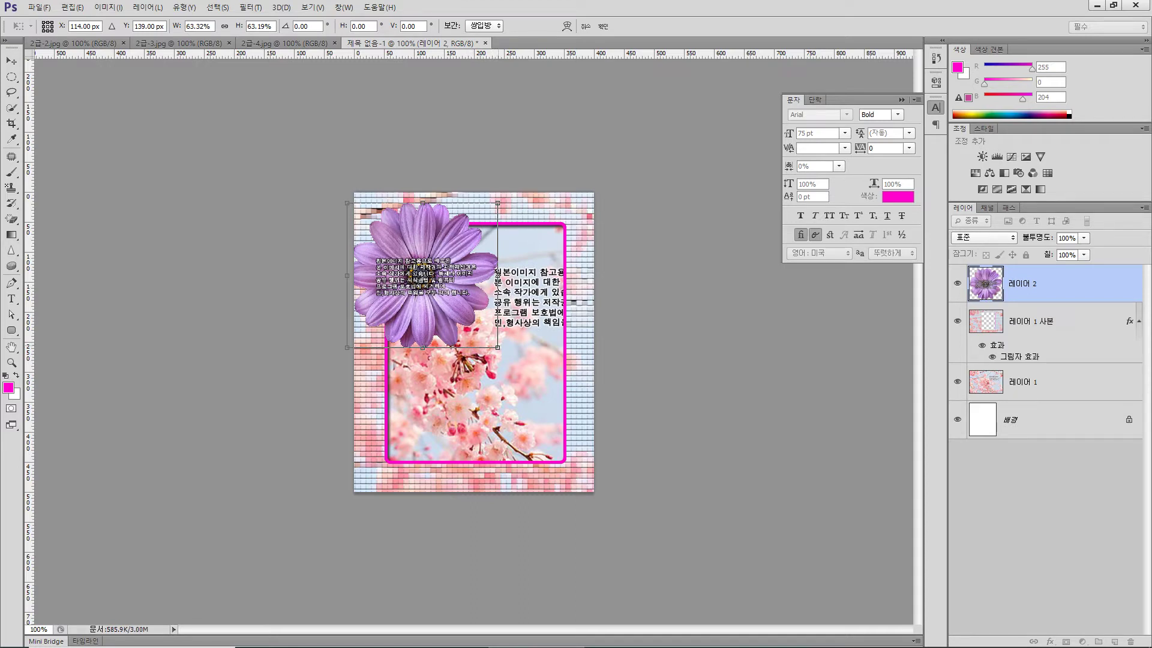
{"action": "left_click_drag", "start_coordinate": [498, 349], "coordinate": [465, 316]}
{"action": "key", "text": "Left"}
{"action": "key", "text": "Left"}
{"action": "key", "text": "Up"}
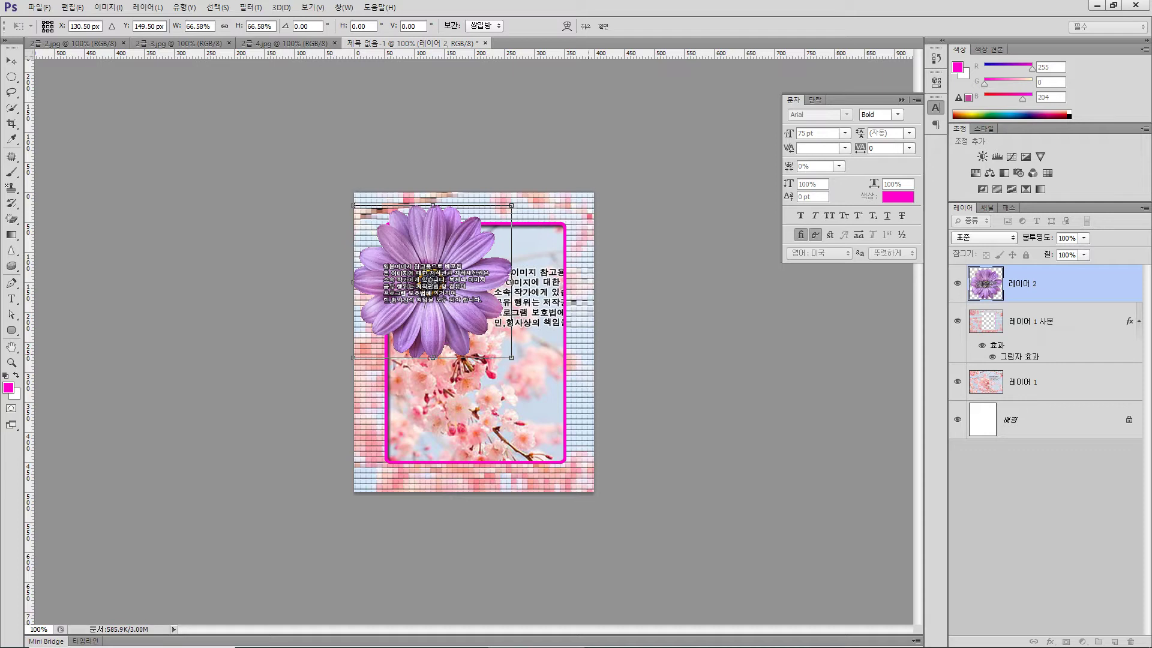
{"action": "key", "text": "Return"}
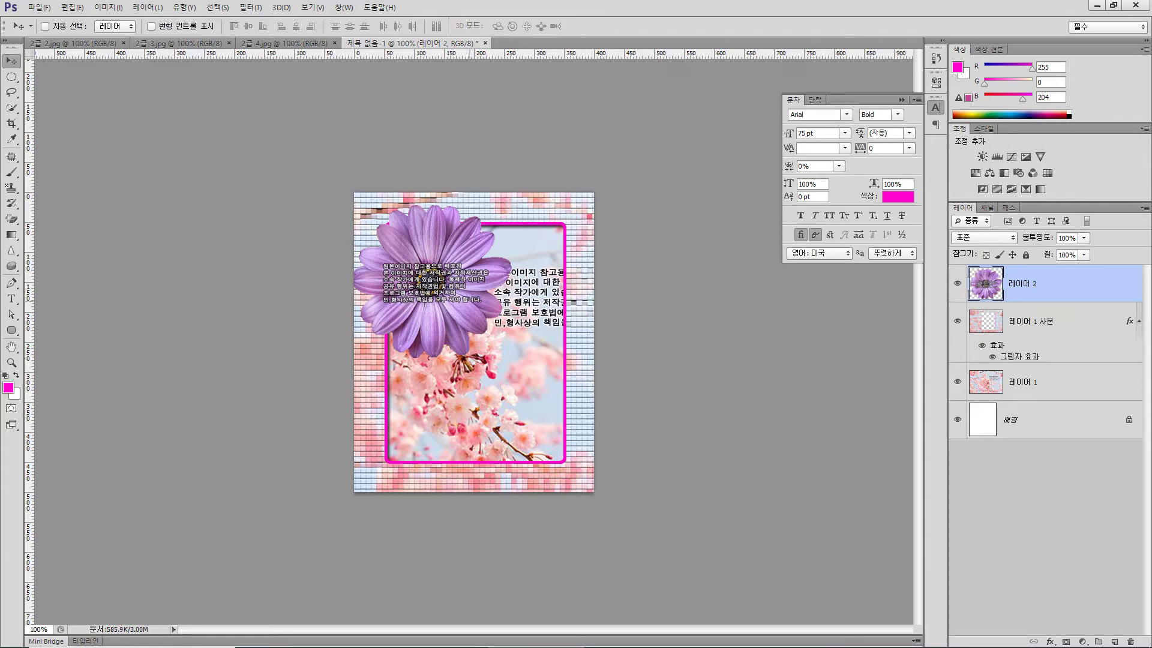
Start a Hue/Saturation adjustment on the flower layer and set the Master hue to +120
{"action": "left_click", "coordinate": [108, 7]}
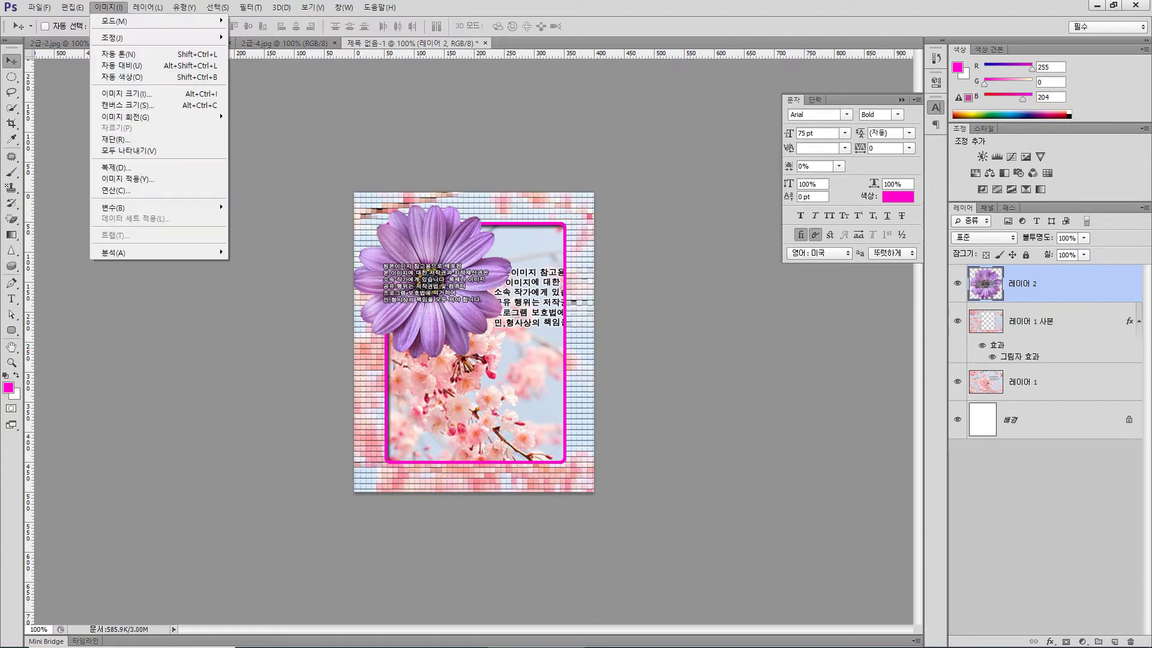
{"action": "mouse_move", "coordinate": [114, 38]}
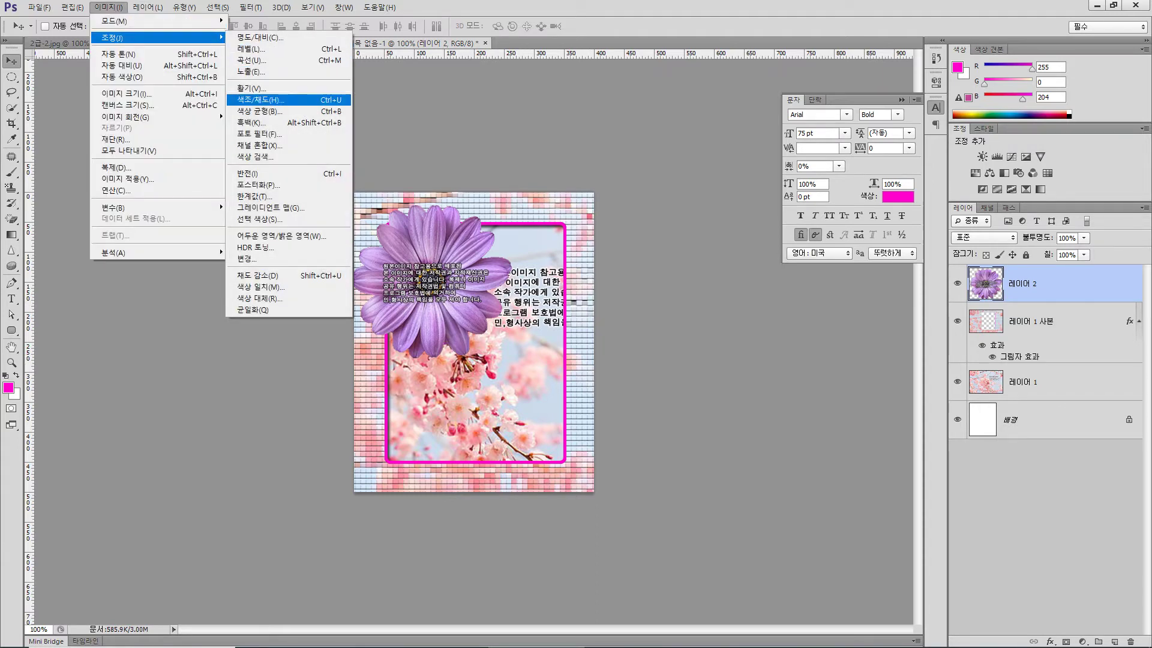
{"action": "left_click", "coordinate": [258, 99]}
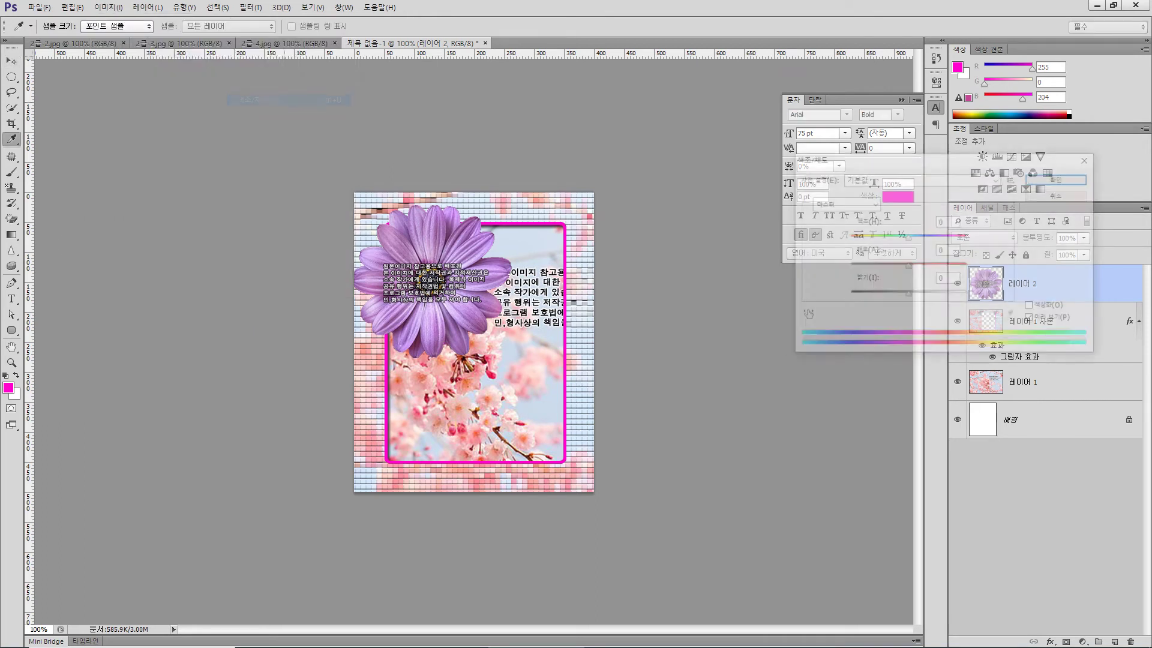
{"action": "mouse_move", "coordinate": [908, 238]}
{"action": "left_mouse_down"}
{"action": "mouse_move", "coordinate": [871, 238]}
{"action": "mouse_move", "coordinate": [967, 238]}
{"action": "mouse_move", "coordinate": [848, 238]}
{"action": "mouse_move", "coordinate": [908, 238]}
{"action": "left_mouse_up"}
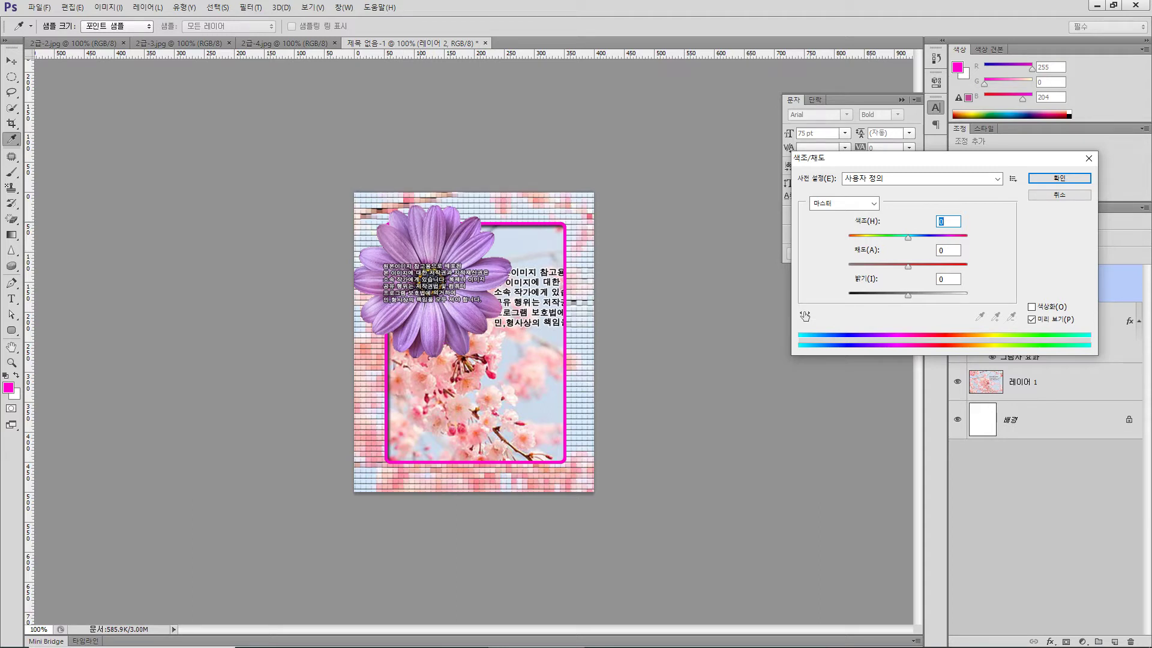
{"action": "key", "text": "alt+4"}
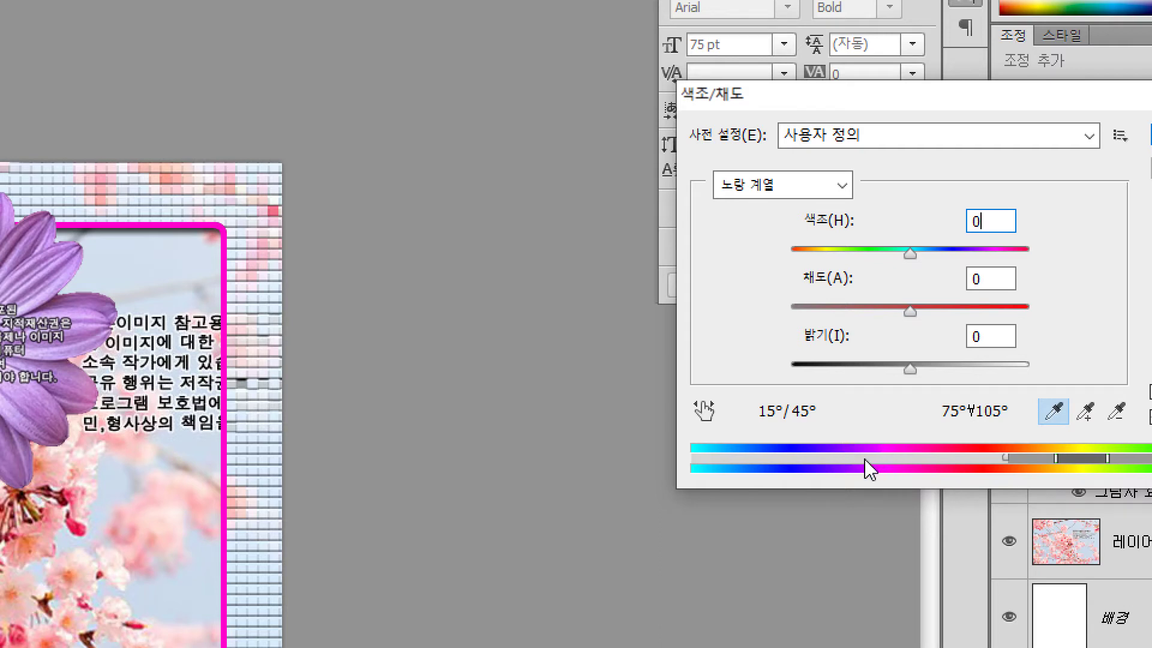
{"action": "left_click", "coordinate": [841, 187]}
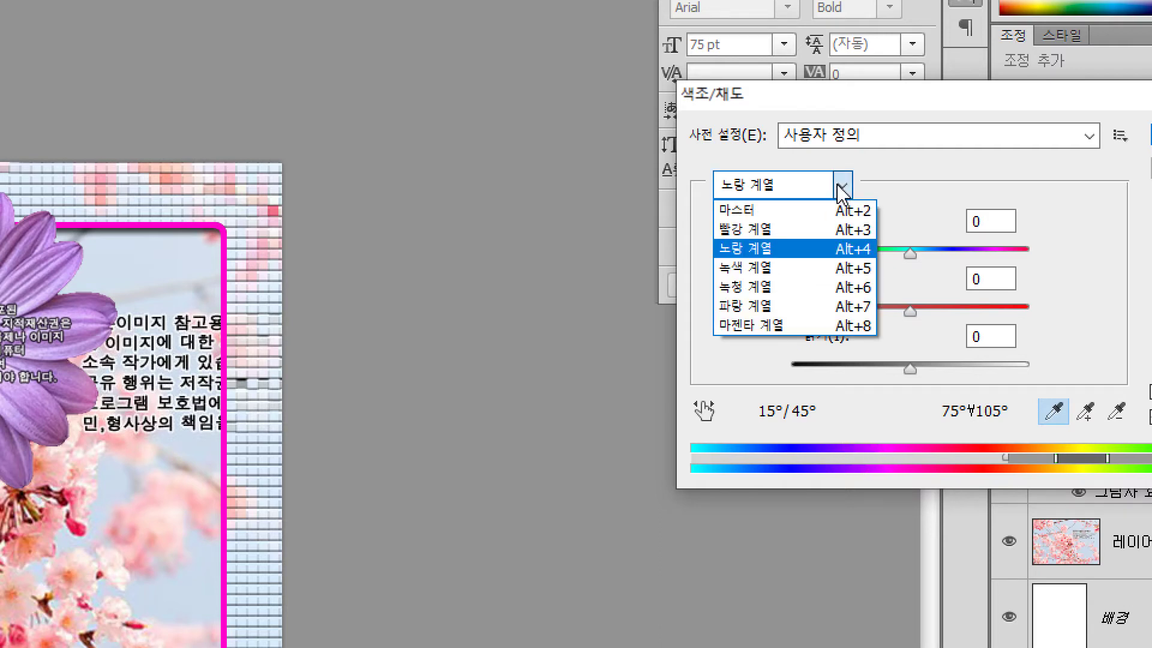
{"action": "left_click", "coordinate": [807, 210]}
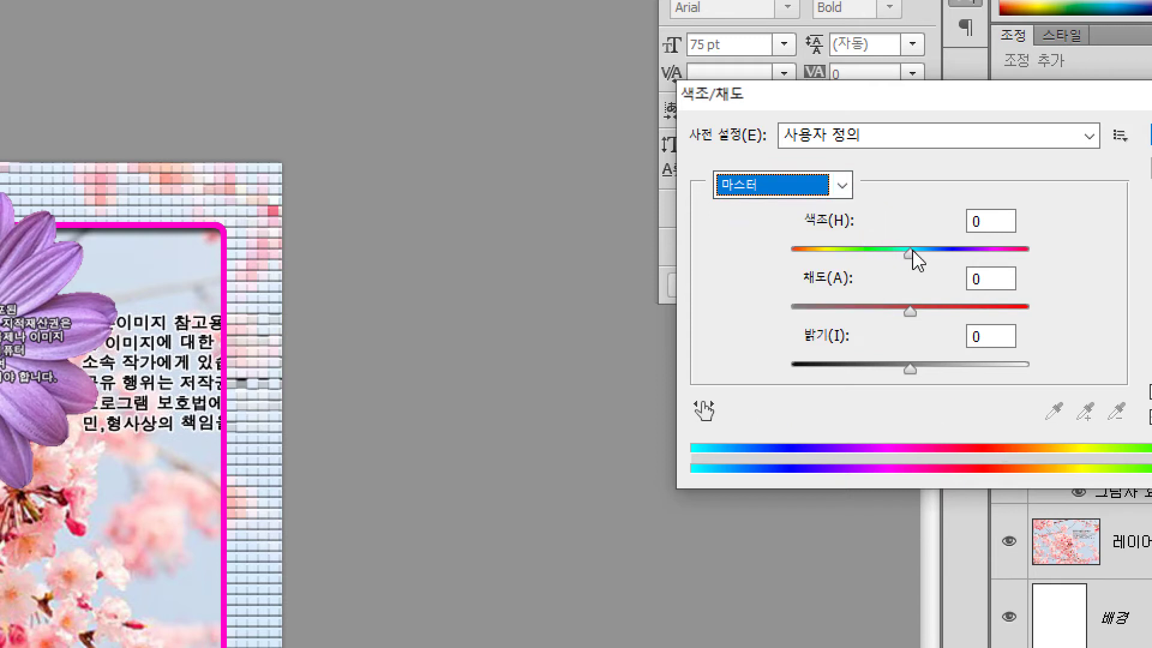
{"action": "left_click_drag", "start_coordinate": [913, 252], "coordinate": [1000, 263]}
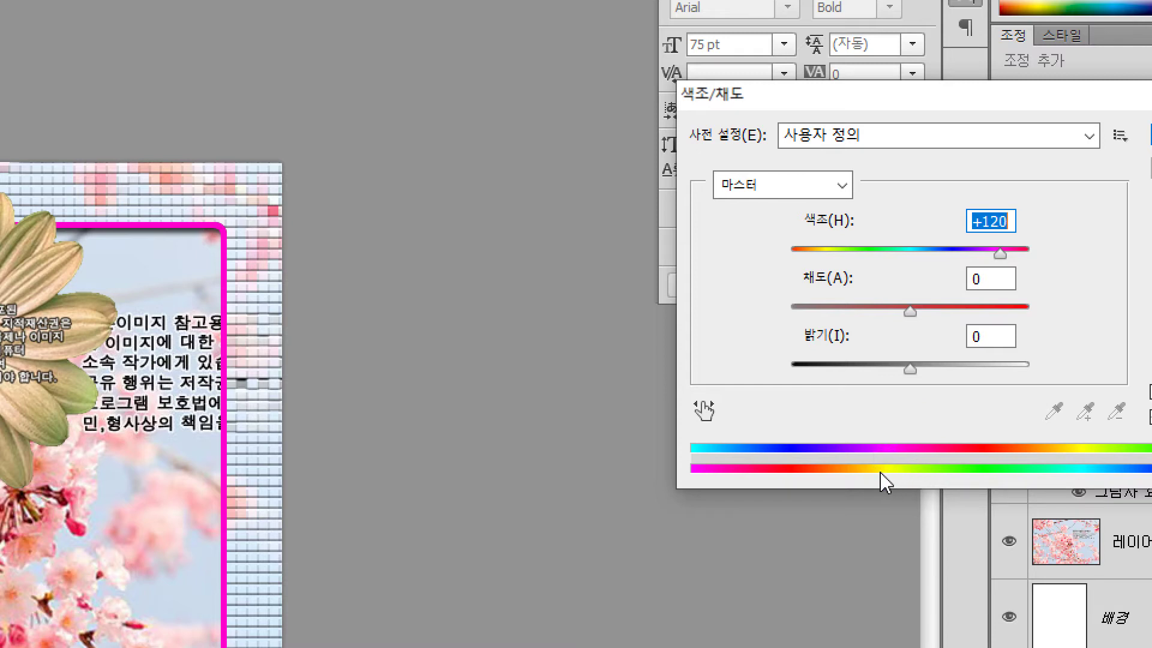
{"action": "mouse_move", "coordinate": [999, 253]}
{"action": "left_mouse_down"}
{"action": "mouse_move", "coordinate": [856, 258]}
{"action": "mouse_move", "coordinate": [1003, 265]}
{"action": "left_mouse_up"}
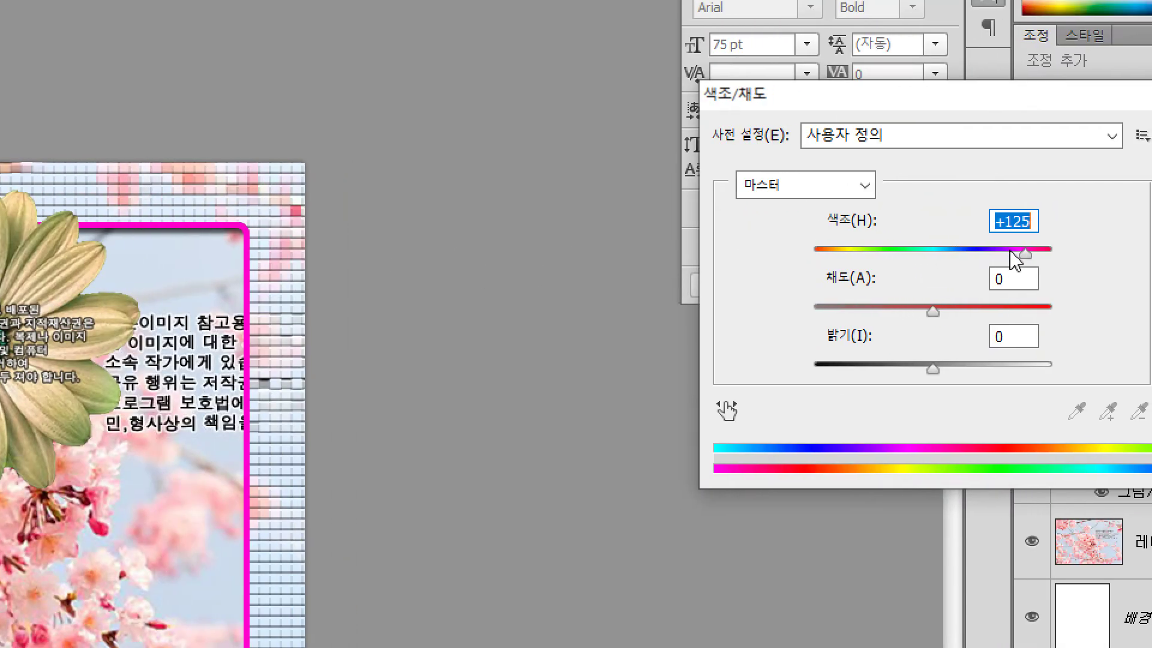
{"action": "left_click_drag", "start_coordinate": [1026, 254], "coordinate": [1023, 254]}
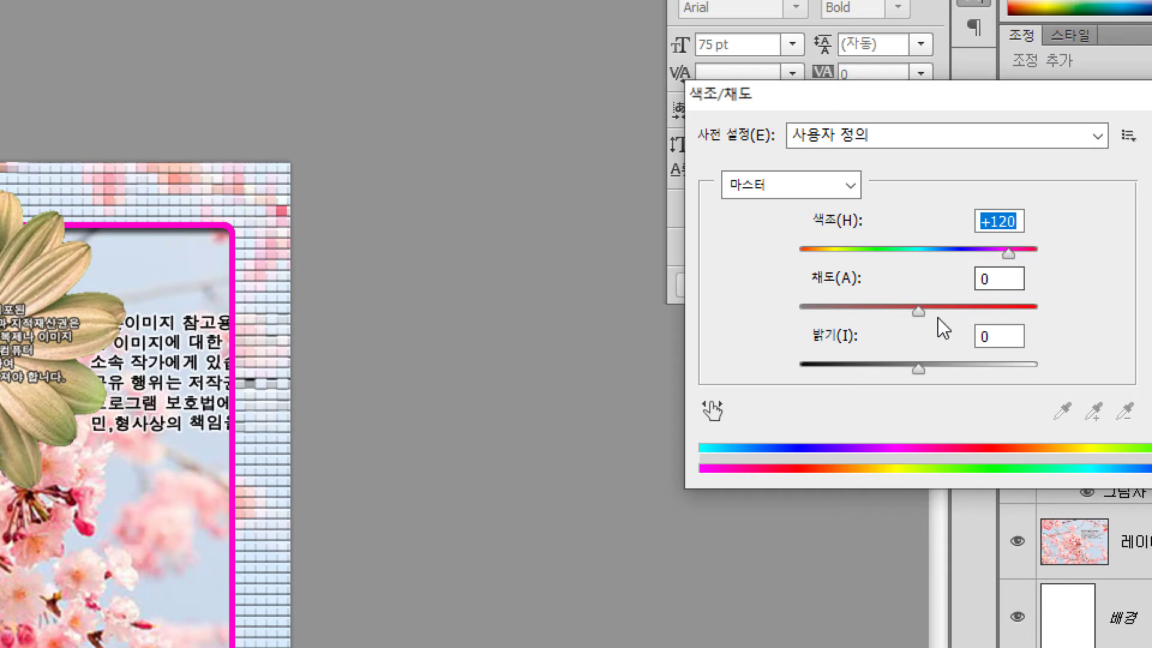
Raise the flower's saturation to +37 and leave its lightness at 0
{"action": "left_click_drag", "start_coordinate": [920, 313], "coordinate": [964, 316]}
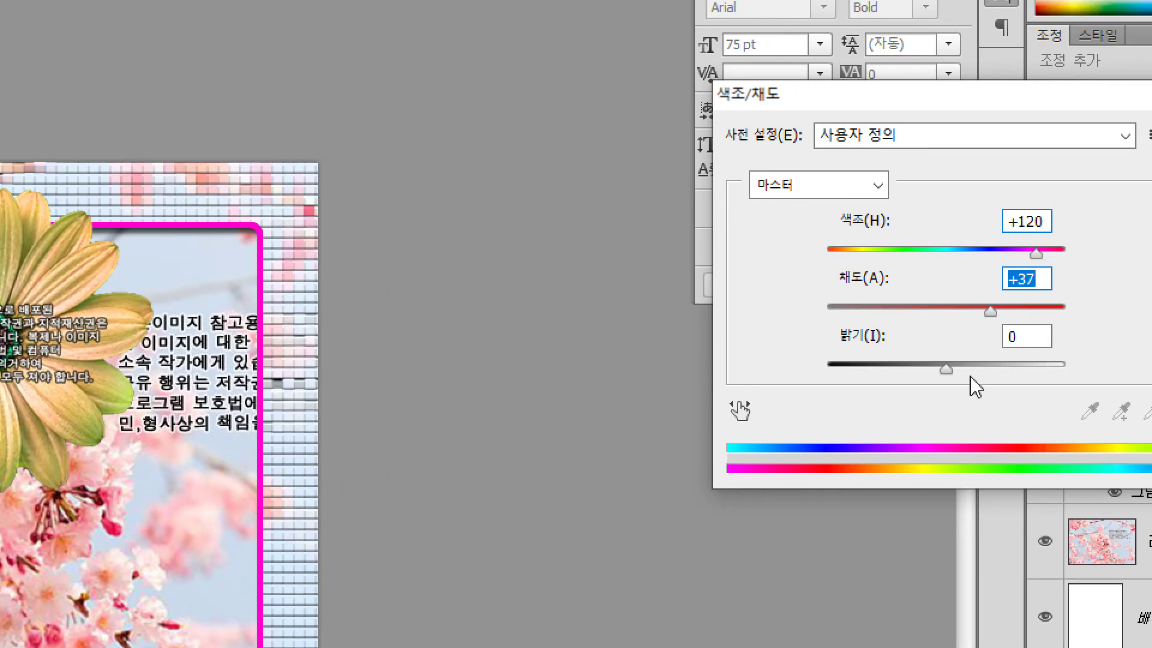
{"action": "left_click_drag", "start_coordinate": [945, 368], "coordinate": [941, 369]}
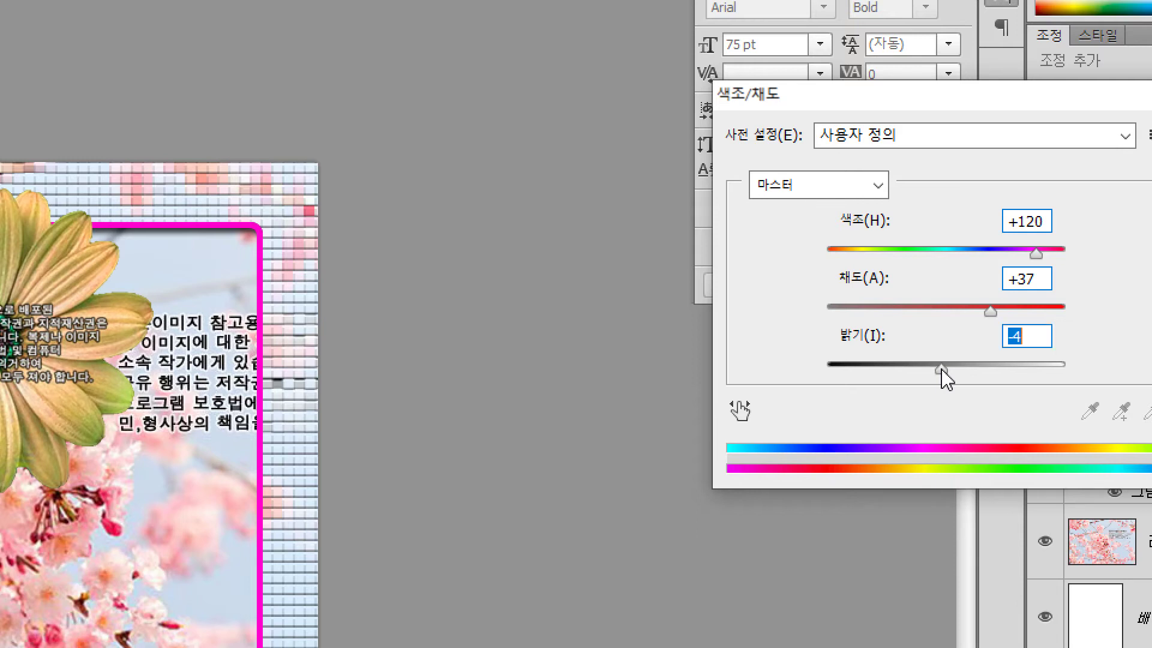
{"action": "left_click_drag", "start_coordinate": [942, 369], "coordinate": [944, 370]}
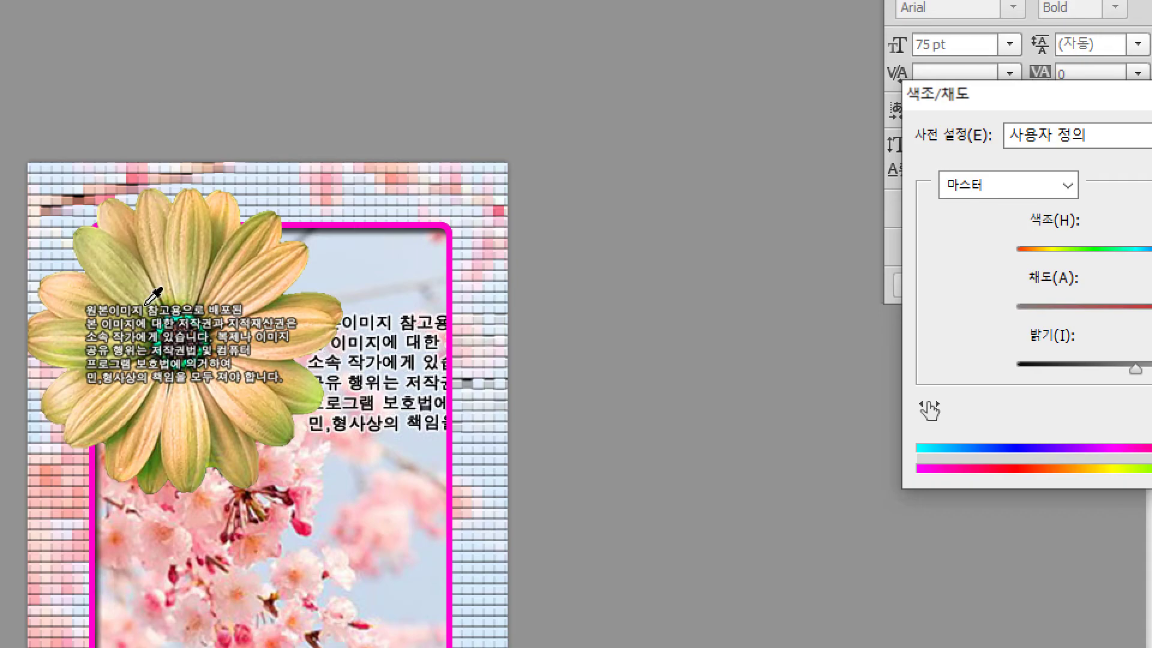
Fine-tune the flower's Master hue to +125 for a yellow tone and apply the Hue/Saturation adjustment
{"action": "left_click", "coordinate": [147, 303]}
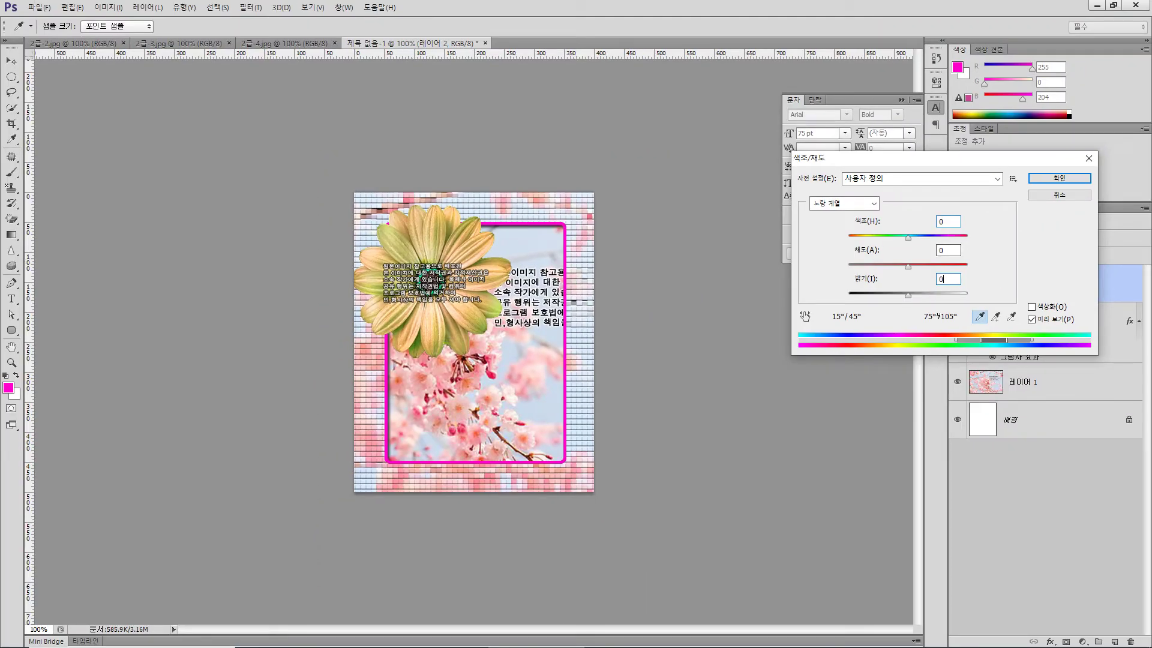
{"action": "left_click", "coordinate": [845, 203]}
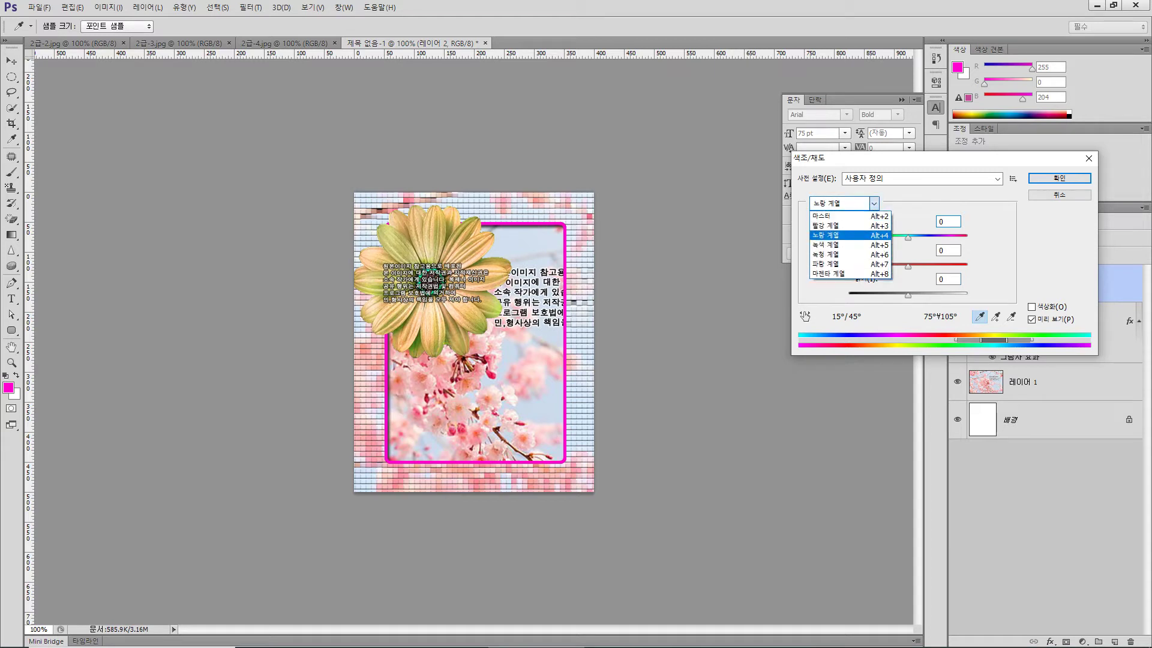
{"action": "left_click", "coordinate": [840, 216]}
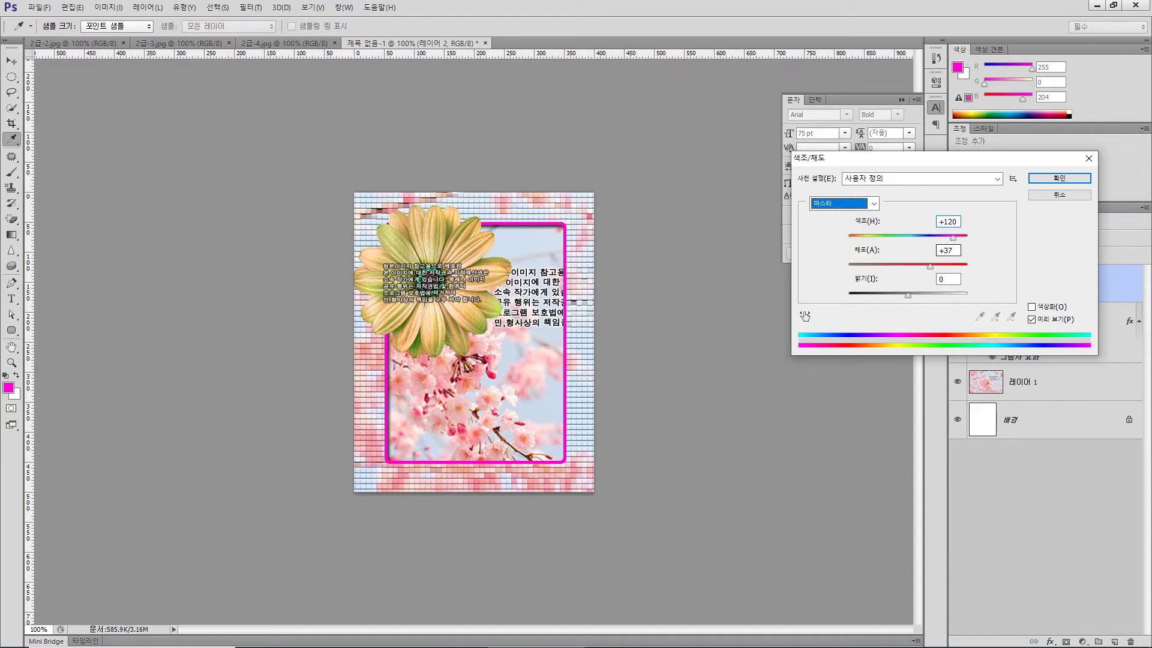
{"action": "key", "text": "Tab"}
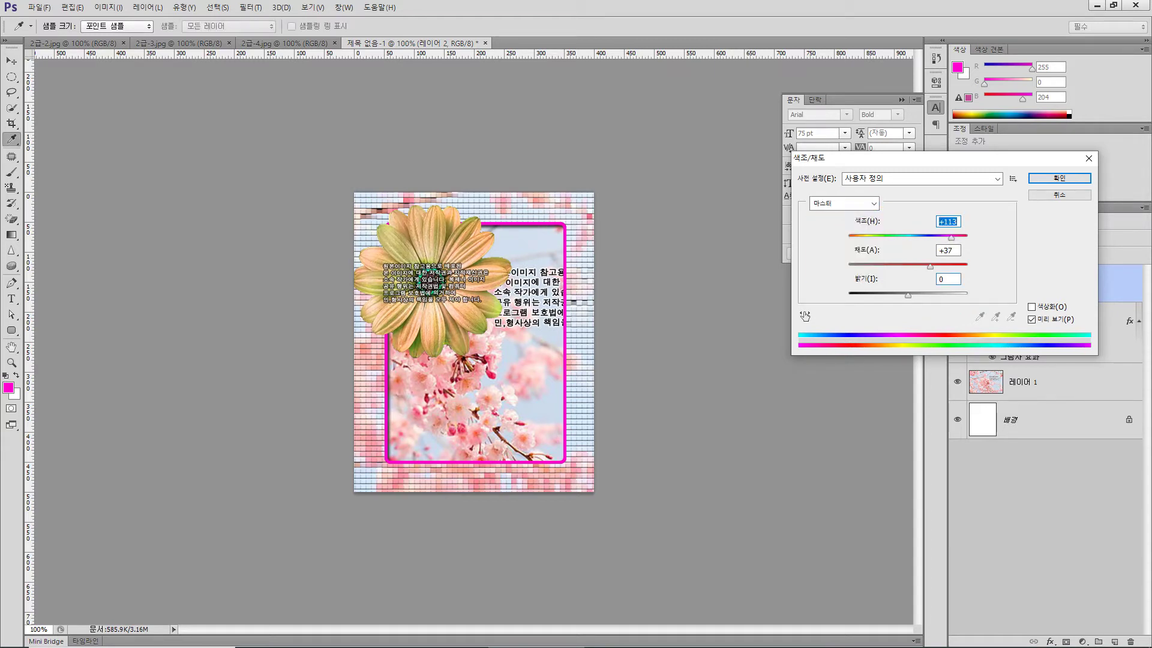
{"action": "key", "text": "Up"}
{"action": "key", "text": "Up"}
{"action": "key", "text": "Up"}
{"action": "key", "text": "Up"}
{"action": "key", "text": "Up"}
{"action": "key", "text": "Up"}
{"action": "key", "text": "Up"}
{"action": "key", "text": "Up"}
{"action": "key", "text": "shift+Up"}
{"action": "key", "text": "shift+Up"}
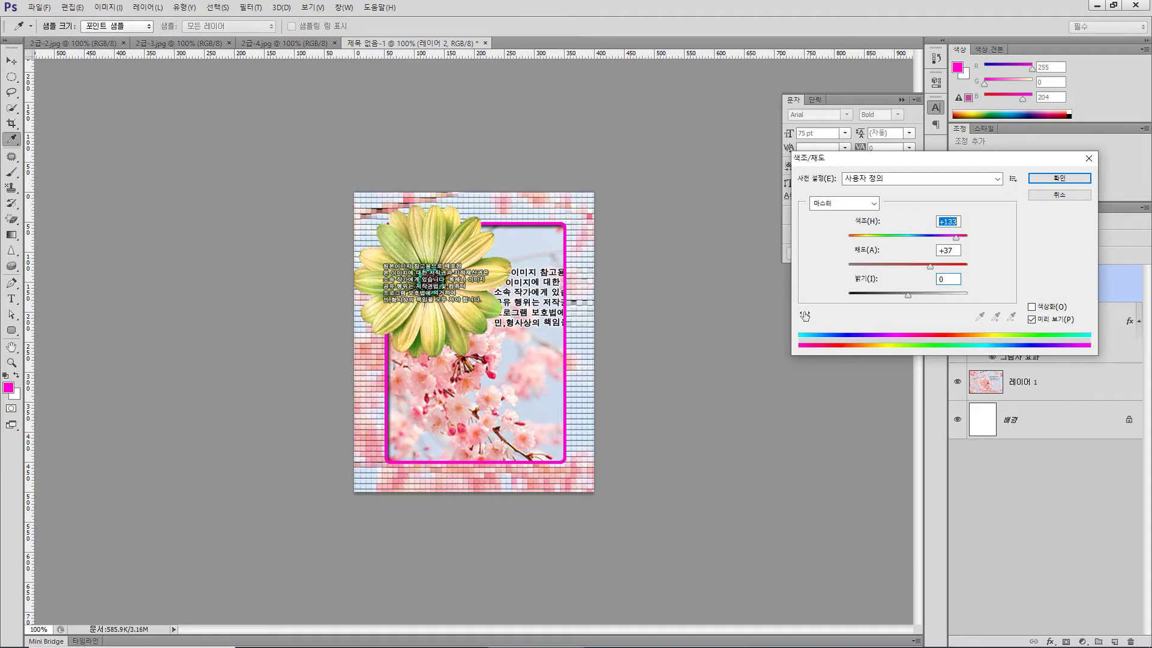
{"action": "key", "text": "shift+Down"}
{"action": "key", "text": "shift+Down"}
{"action": "key", "text": "Down"}
{"action": "key", "text": "Down"}
{"action": "key", "text": "Down"}
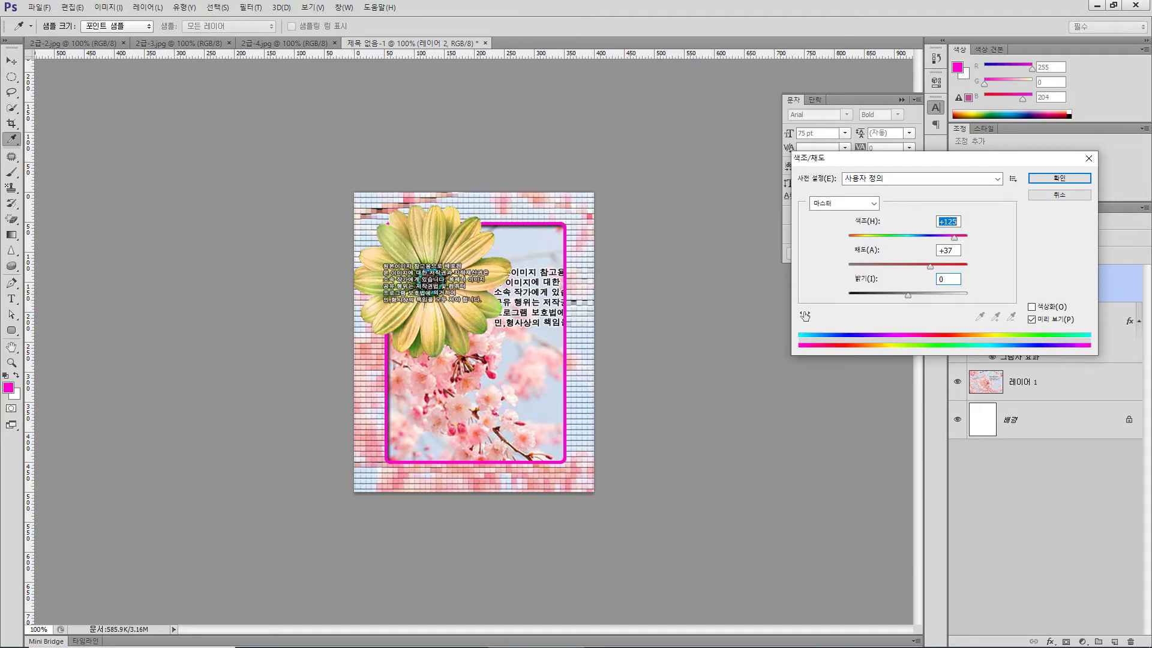
{"action": "left_click", "coordinate": [1059, 179]}
Copy the drop shadow effect from the patchwork frame layer onto the flower layer
{"action": "key", "text": "v"}
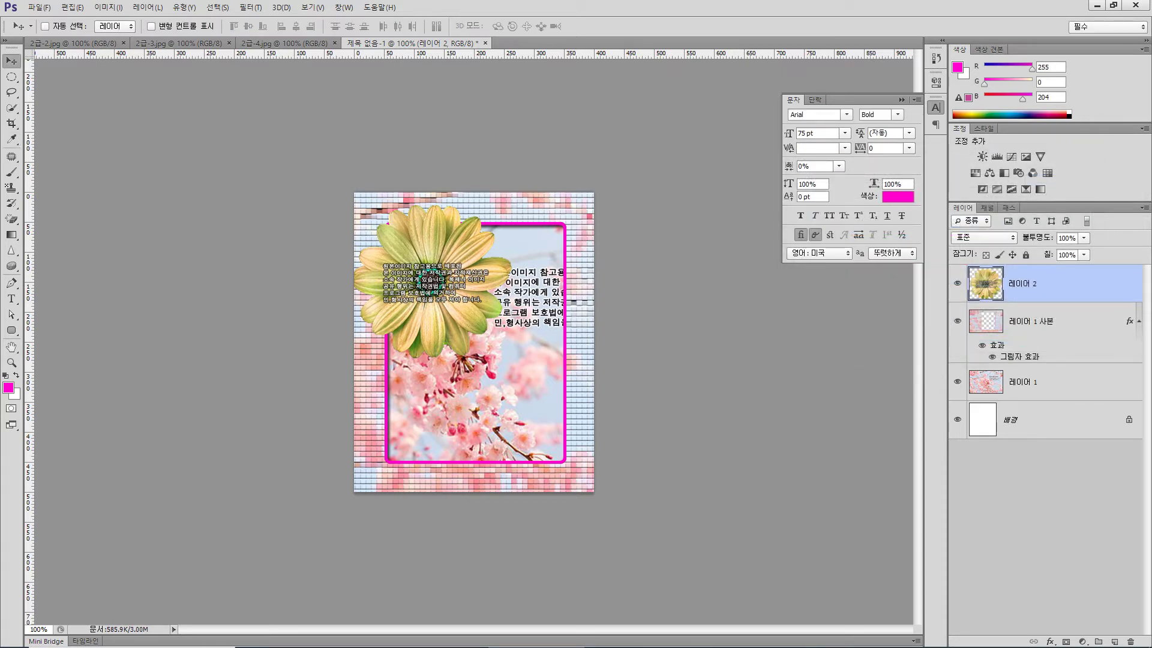
{"action": "left_click", "coordinate": [1051, 322]}
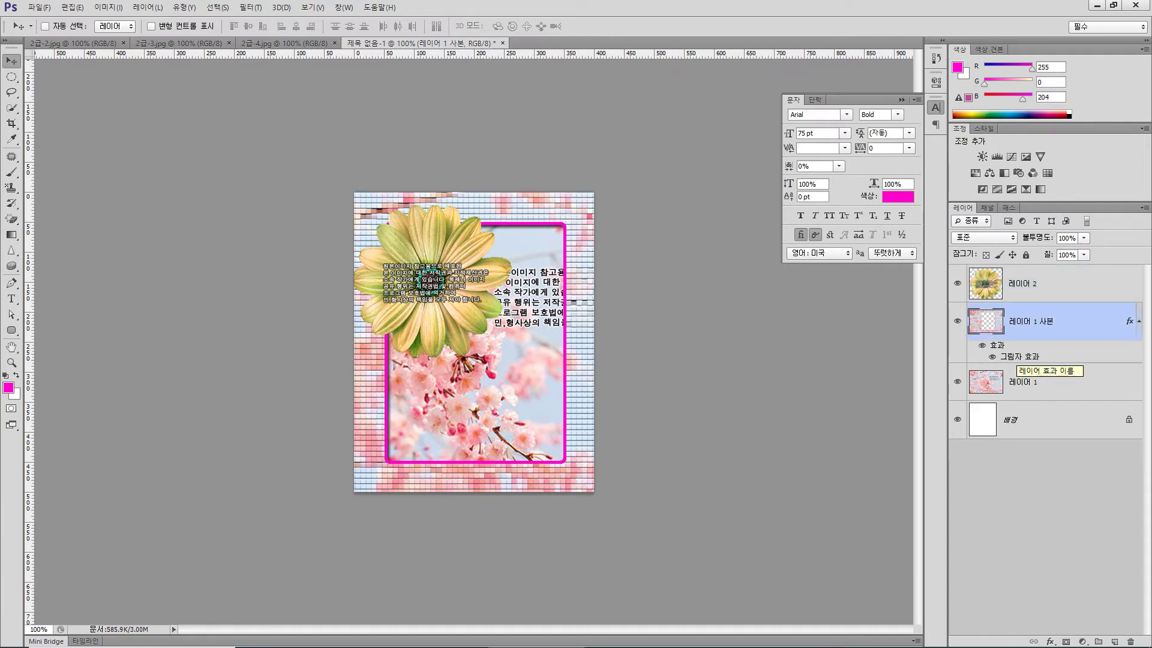
{"action": "left_click_drag", "start_coordinate": [1017, 345], "coordinate": [1016, 289]}
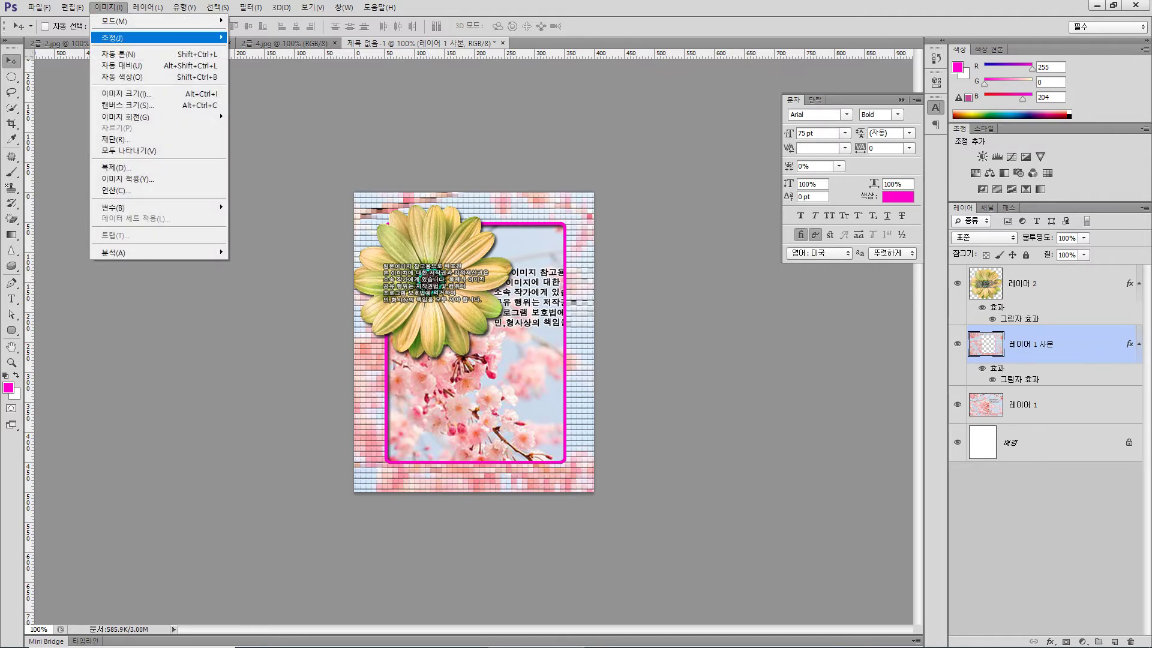
{"action": "mouse_move", "coordinate": [159, 37]}
{"action": "left_click", "coordinate": [258, 100]}
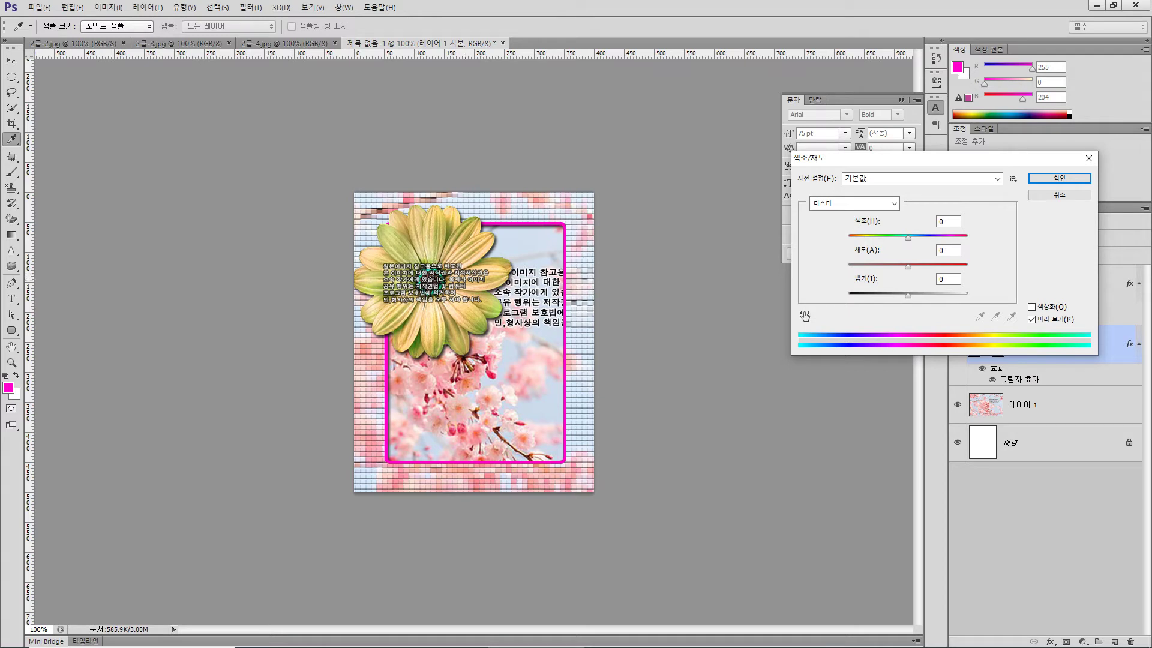
{"action": "left_click", "coordinate": [1032, 307]}
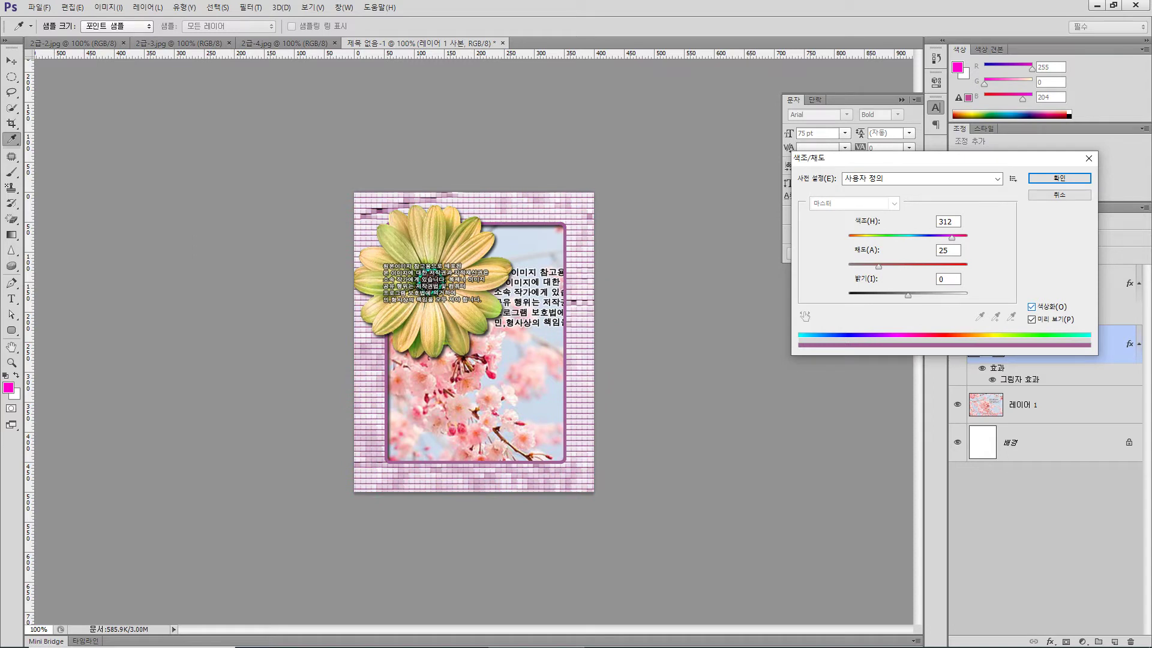
{"action": "left_click_drag", "start_coordinate": [952, 238], "coordinate": [876, 238]}
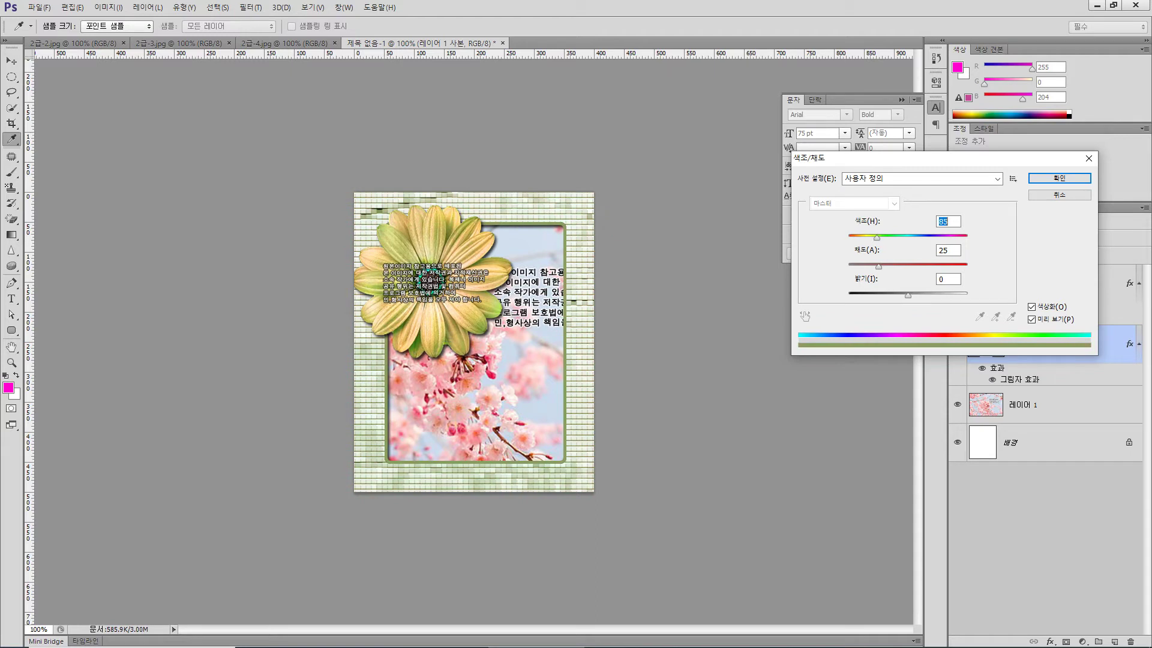
{"action": "key", "text": "Escape"}
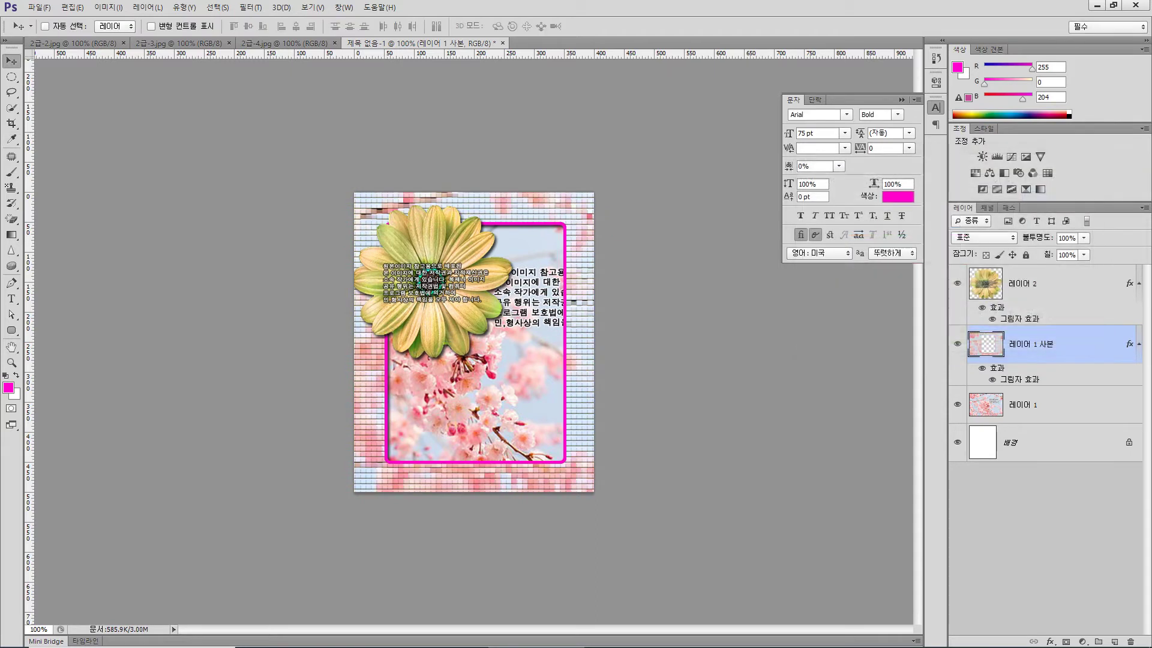
Start a Hue/Saturation adjustment on the flower layer with Colorize enabled
{"action": "left_click", "coordinate": [1051, 284]}
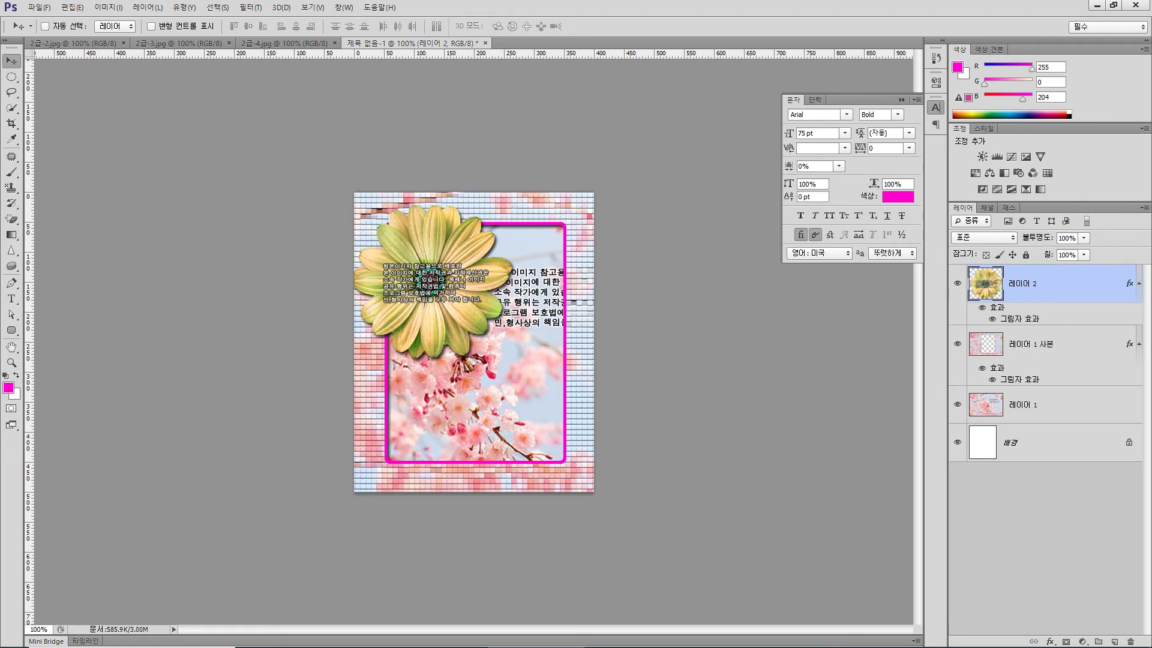
{"action": "left_click", "coordinate": [108, 7]}
{"action": "mouse_move", "coordinate": [157, 37]}
{"action": "left_click", "coordinate": [258, 100]}
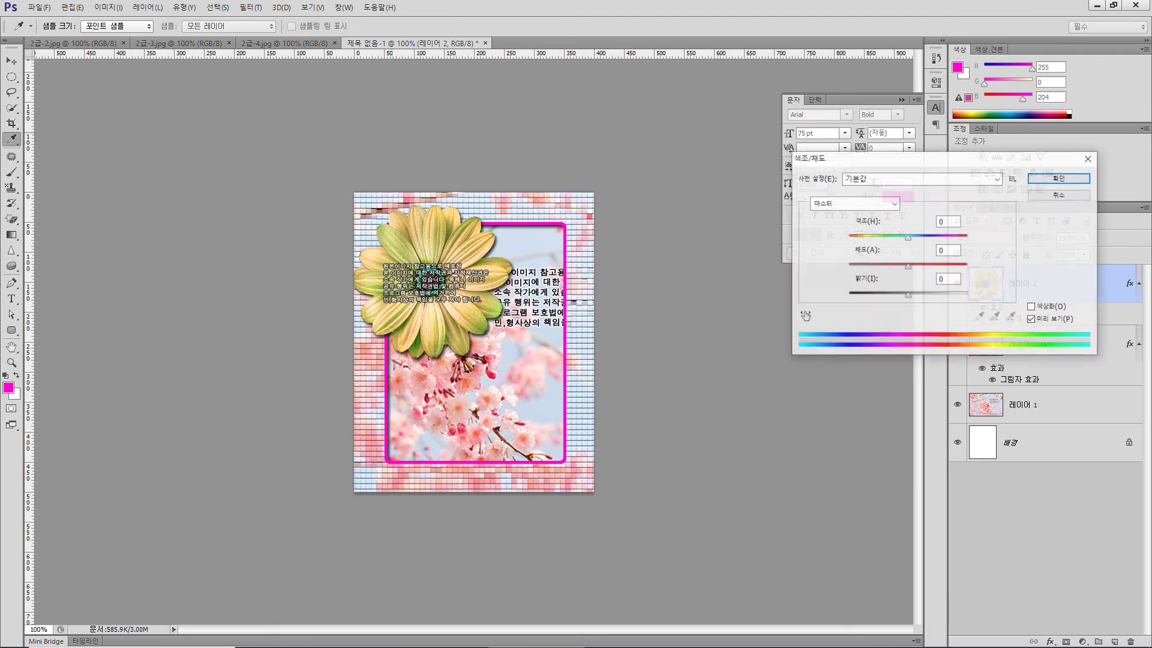
{"action": "left_click", "coordinate": [1031, 307]}
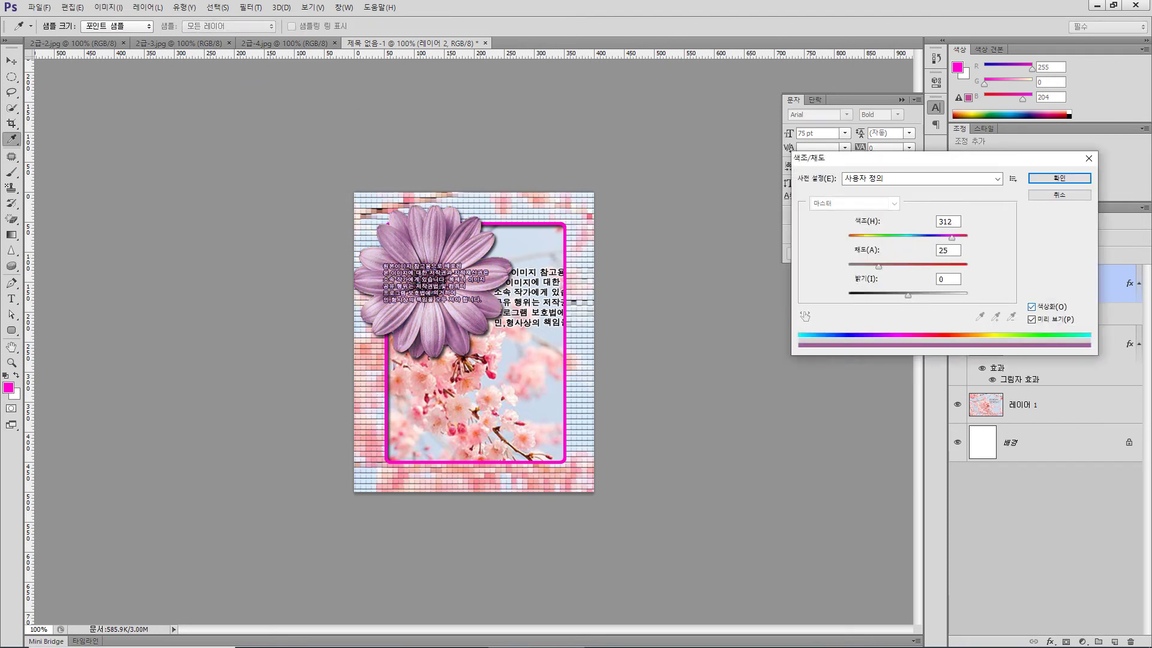
Fine-tune the flower's colorize hue to 58 for a yellow tone
{"action": "left_click", "coordinate": [946, 222]}
{"action": "type", "text": "62"}
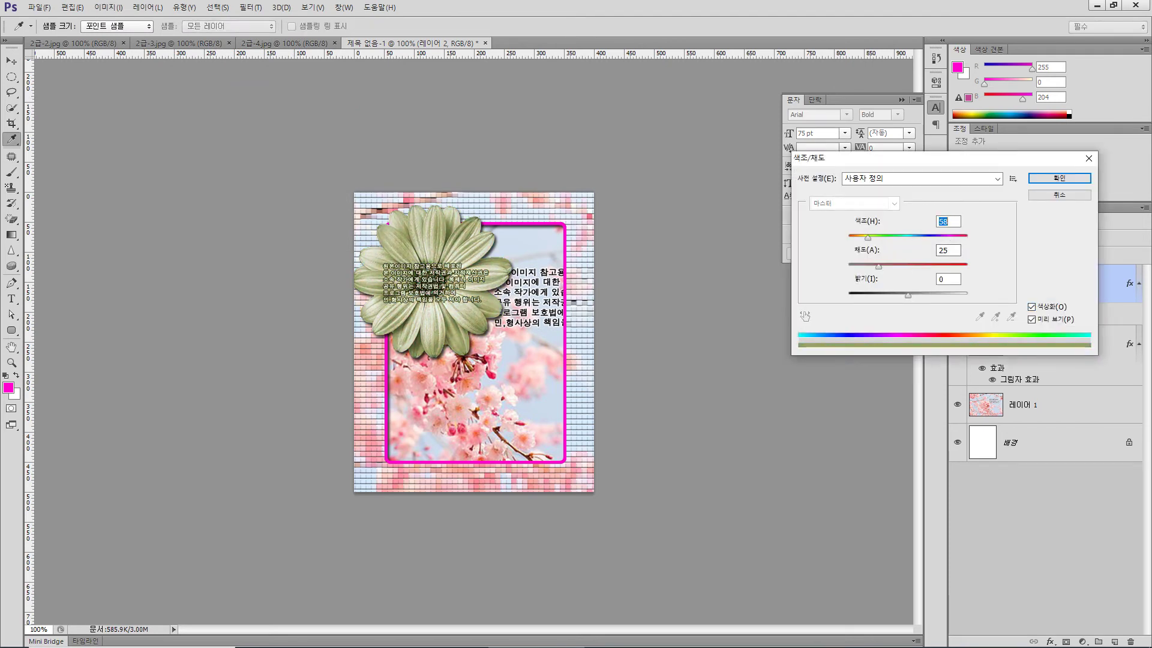
{"action": "key", "text": "Up"}
{"action": "key", "text": "Up"}
{"action": "key", "text": "Up"}
{"action": "key", "text": "Up"}
{"action": "key", "text": "Up"}
{"action": "key", "text": "Up"}
{"action": "key", "text": "Down"}
{"action": "key", "text": "Down"}
{"action": "key", "text": "Down"}
{"action": "key", "text": "Down"}
{"action": "key", "text": "Down"}
{"action": "key", "text": "Down"}
{"action": "key", "text": "Down"}
Raise the flower's colorize saturation to 68 and apply the Hue/Saturation adjustment
{"action": "left_click_drag", "start_coordinate": [878, 266], "coordinate": [937, 267]}
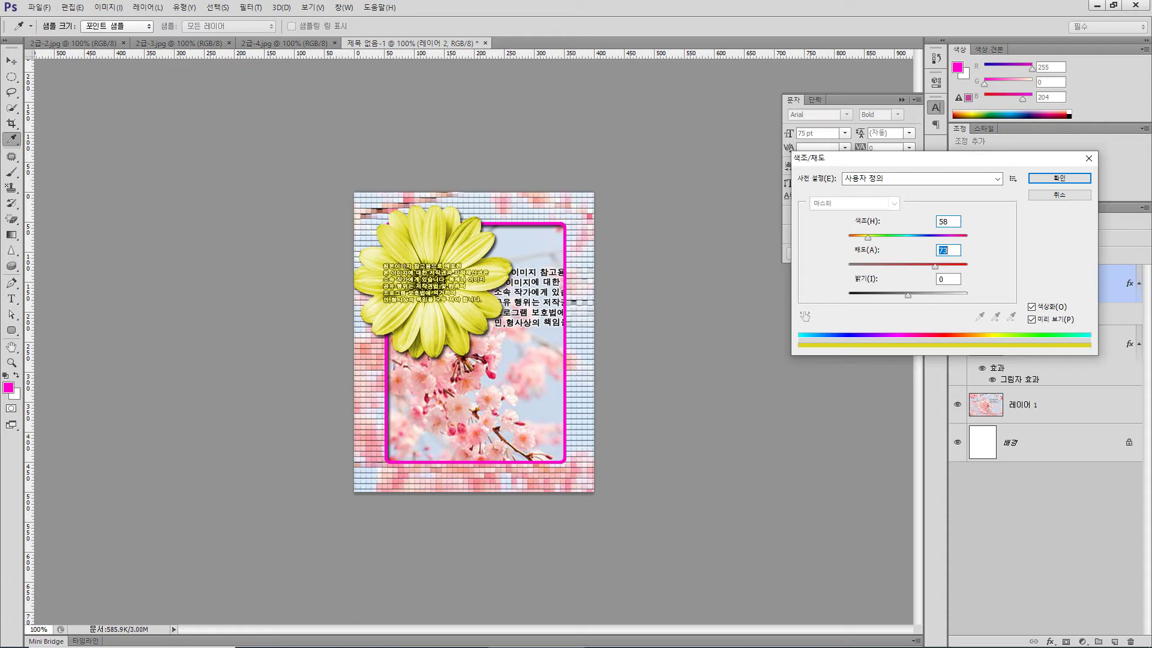
{"action": "key", "text": "Down"}
{"action": "key", "text": "Down"}
{"action": "key", "text": "Down"}
{"action": "key", "text": "Down"}
{"action": "key", "text": "Down"}
{"action": "key", "text": "Down"}
{"action": "key", "text": "Down"}
{"action": "key", "text": "Down"}
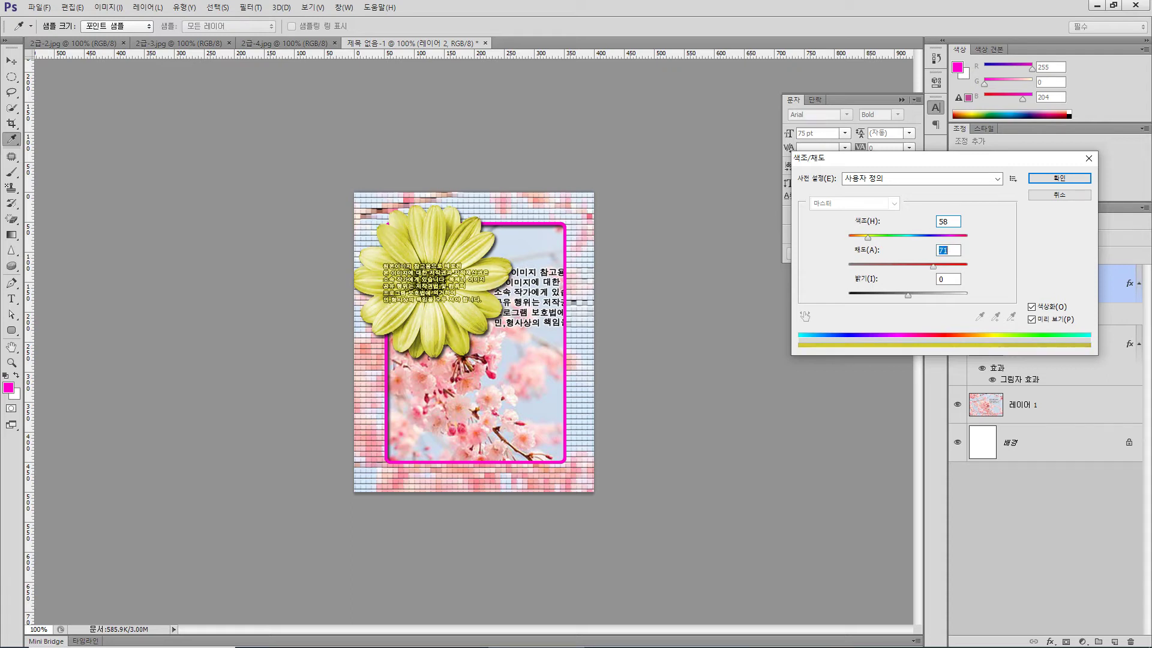
{"action": "key", "text": "Up"}
{"action": "key", "text": "Up"}
{"action": "key", "text": "Up"}
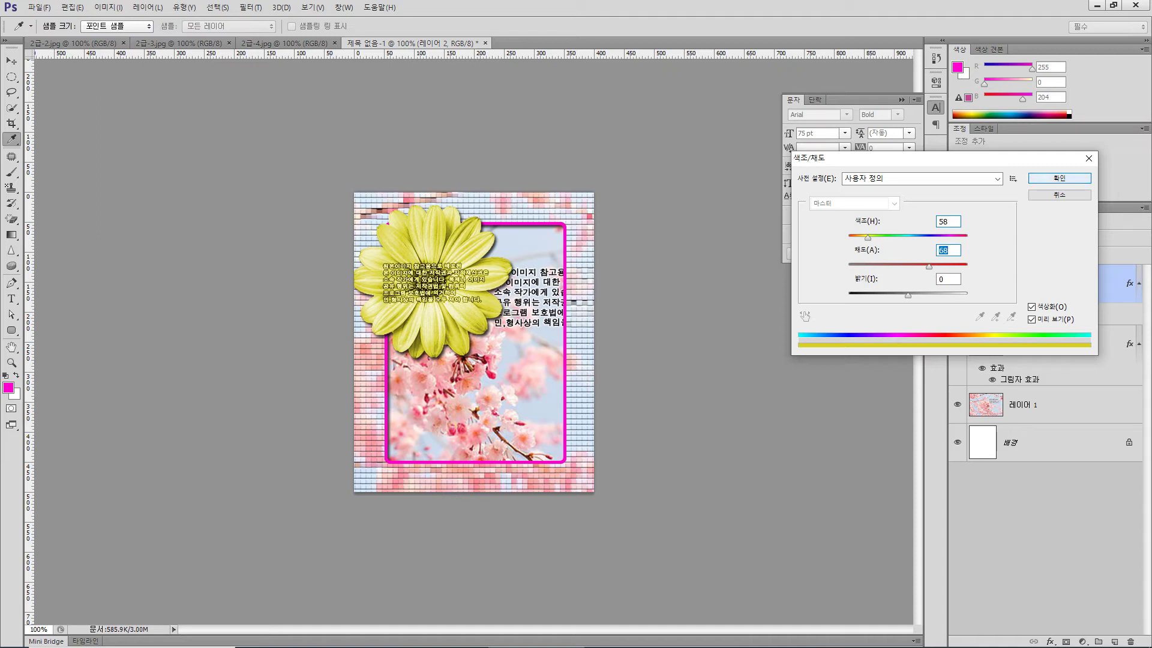
{"action": "key", "text": "Return"}
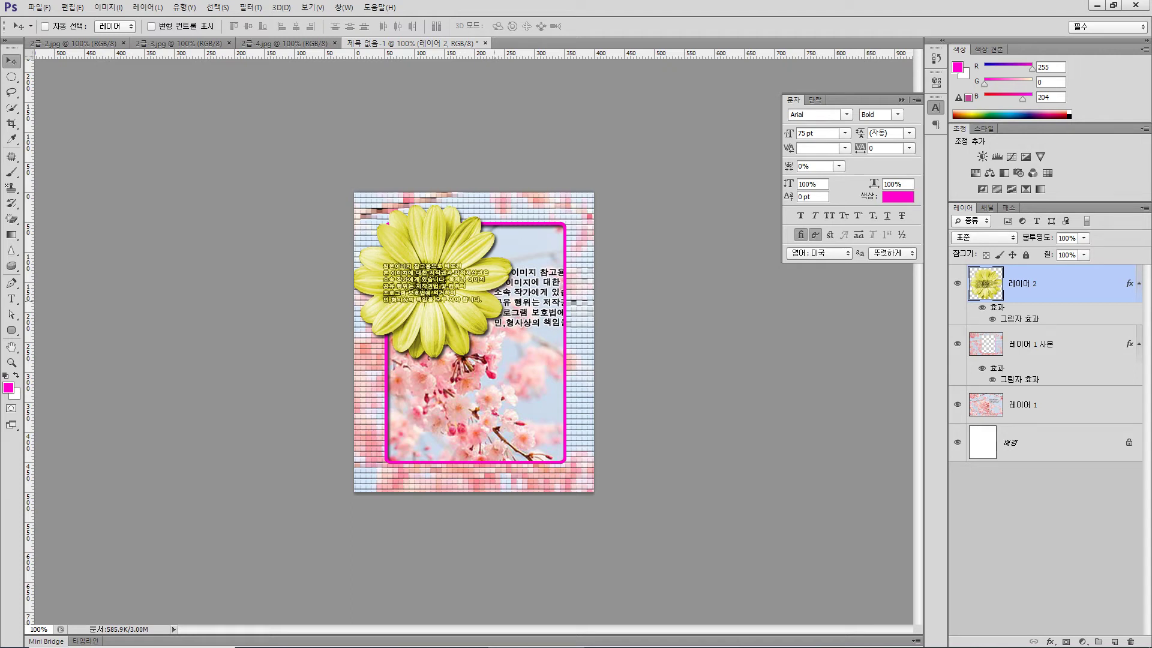
Roughly select the camera in 2급-4.jpg with the Quick Selection tool, covering the dials, body and lens
{"action": "left_click", "coordinate": [284, 43]}
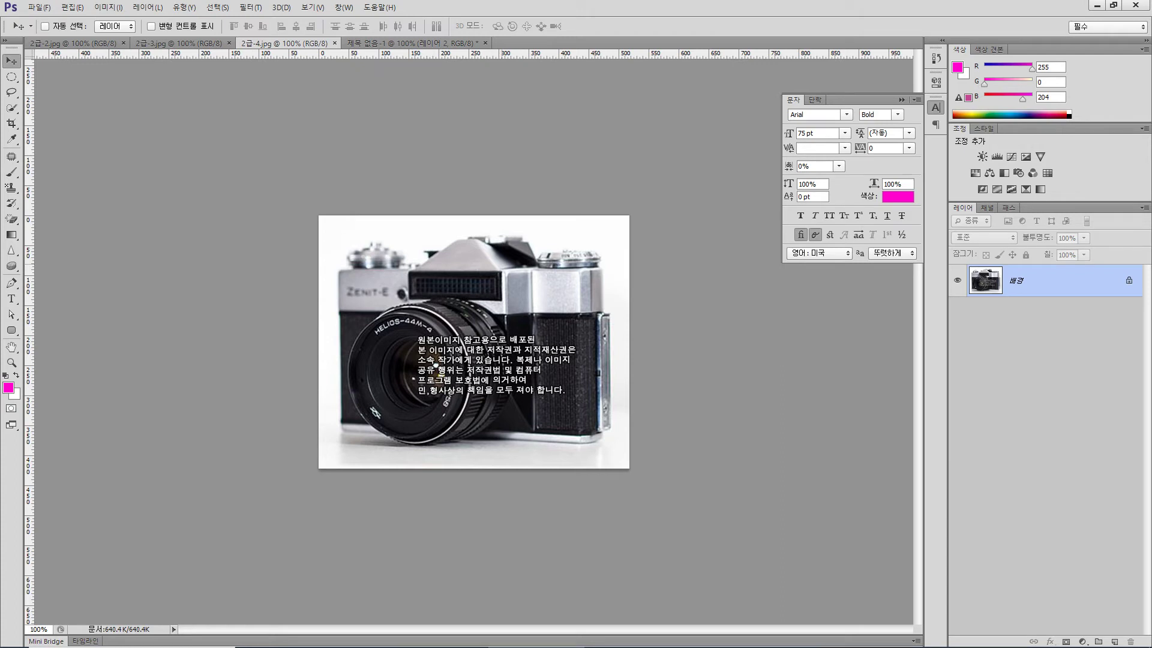
{"action": "key", "text": "w"}
{"action": "left_click_drag", "start_coordinate": [355, 257], "coordinate": [388, 261]}
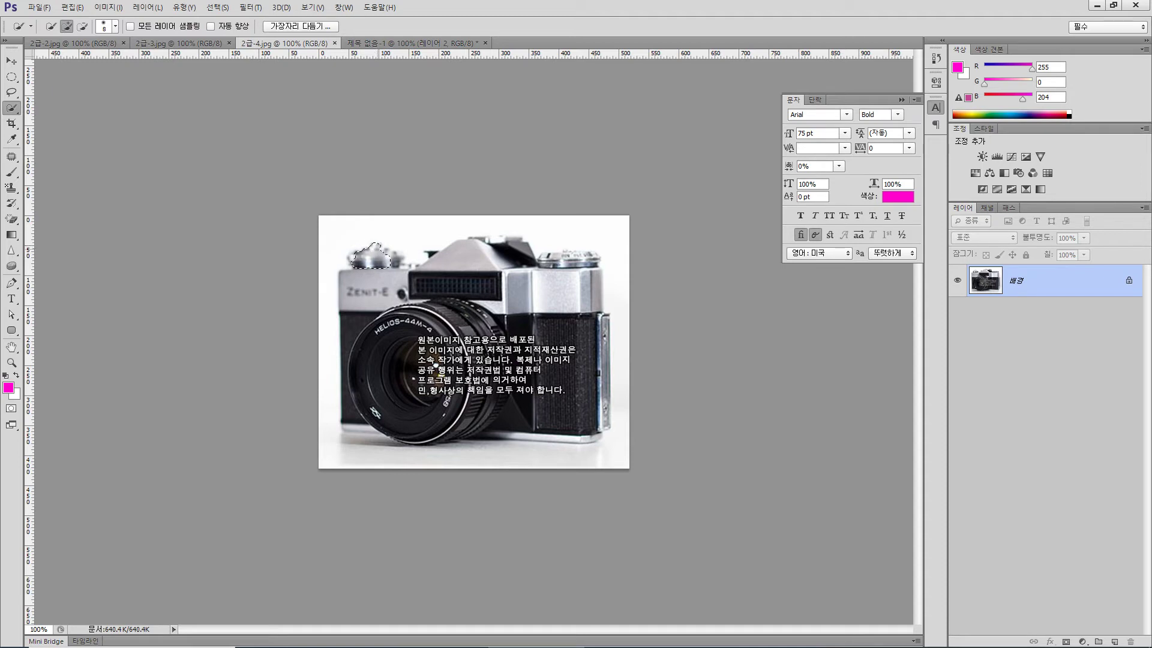
{"action": "left_click", "coordinate": [399, 259]}
{"action": "left_click", "coordinate": [353, 259]}
{"action": "mouse_move", "coordinate": [372, 280]}
{"action": "left_mouse_down"}
{"action": "mouse_move", "coordinate": [412, 286]}
{"action": "mouse_move", "coordinate": [452, 276]}
{"action": "mouse_move", "coordinate": [459, 255]}
{"action": "mouse_move", "coordinate": [519, 249]}
{"action": "left_mouse_up"}
{"action": "left_click", "coordinate": [431, 254]}
{"action": "left_click_drag", "start_coordinate": [549, 258], "coordinate": [574, 258]}
{"action": "left_click", "coordinate": [579, 259]}
{"action": "left_click", "coordinate": [593, 257]}
{"action": "left_click", "coordinate": [590, 272]}
{"action": "mouse_move", "coordinate": [591, 274]}
{"action": "left_mouse_down"}
{"action": "mouse_move", "coordinate": [575, 384]}
{"action": "mouse_move", "coordinate": [600, 360]}
{"action": "mouse_move", "coordinate": [607, 427]}
{"action": "mouse_move", "coordinate": [536, 370]}
{"action": "left_mouse_up"}
{"action": "left_click", "coordinate": [590, 439]}
{"action": "mouse_move", "coordinate": [543, 367]}
{"action": "left_mouse_down"}
{"action": "mouse_move", "coordinate": [372, 321]}
{"action": "mouse_move", "coordinate": [359, 372]}
{"action": "left_mouse_up"}
{"action": "left_click", "coordinate": [352, 415]}
{"action": "left_click", "coordinate": [353, 430]}
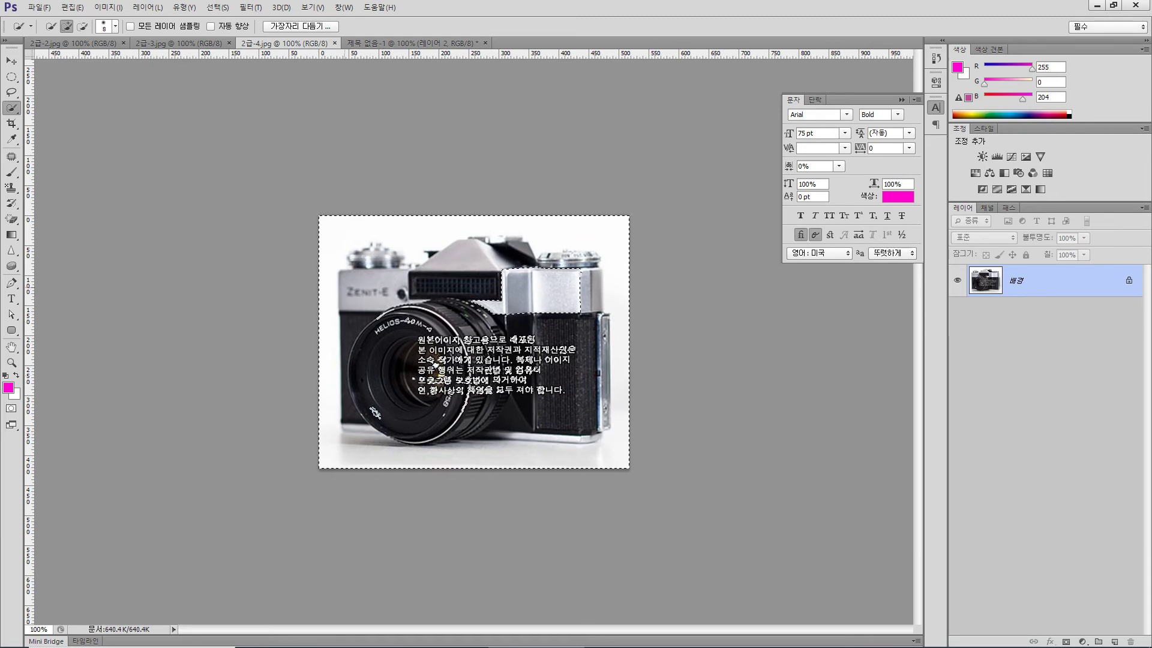
Subtract the white background around the camera from the selection and add the missed areas inside the camera with the Lasso
{"action": "key", "text": "alt"}
{"action": "mouse_move", "coordinate": [395, 227]}
{"action": "left_mouse_down"}
{"action": "mouse_move", "coordinate": [339, 242]}
{"action": "mouse_move", "coordinate": [328, 364]}
{"action": "left_mouse_up"}
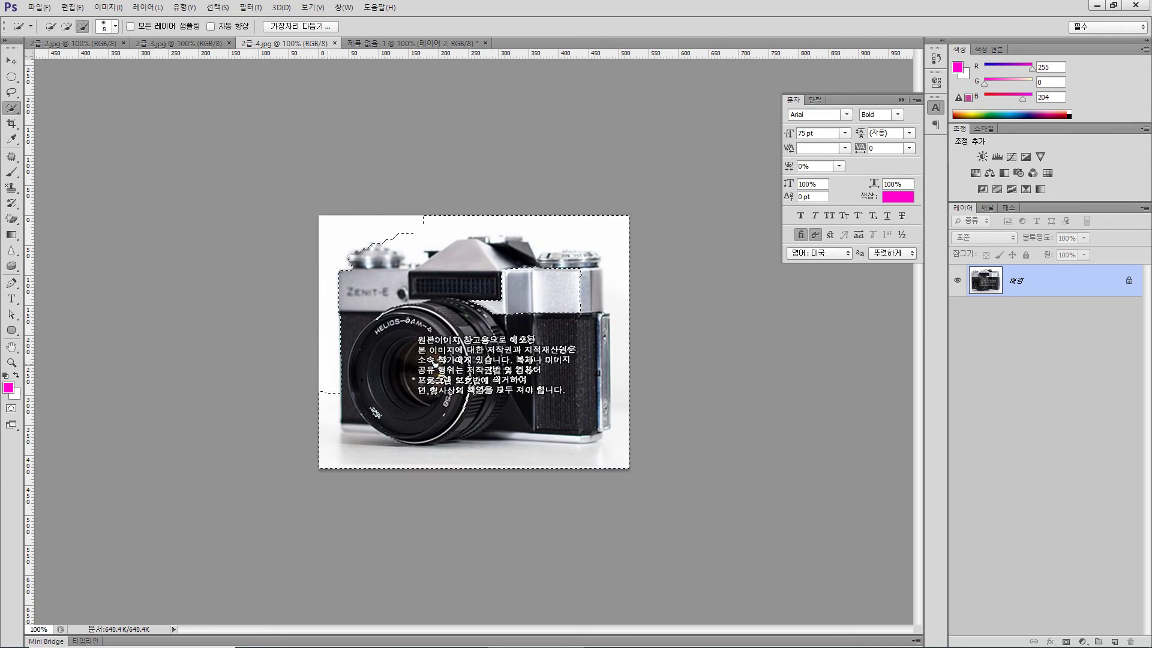
{"action": "mouse_move", "coordinate": [325, 435]}
{"action": "left_mouse_down"}
{"action": "mouse_move", "coordinate": [334, 445]}
{"action": "mouse_move", "coordinate": [469, 456]}
{"action": "left_mouse_up"}
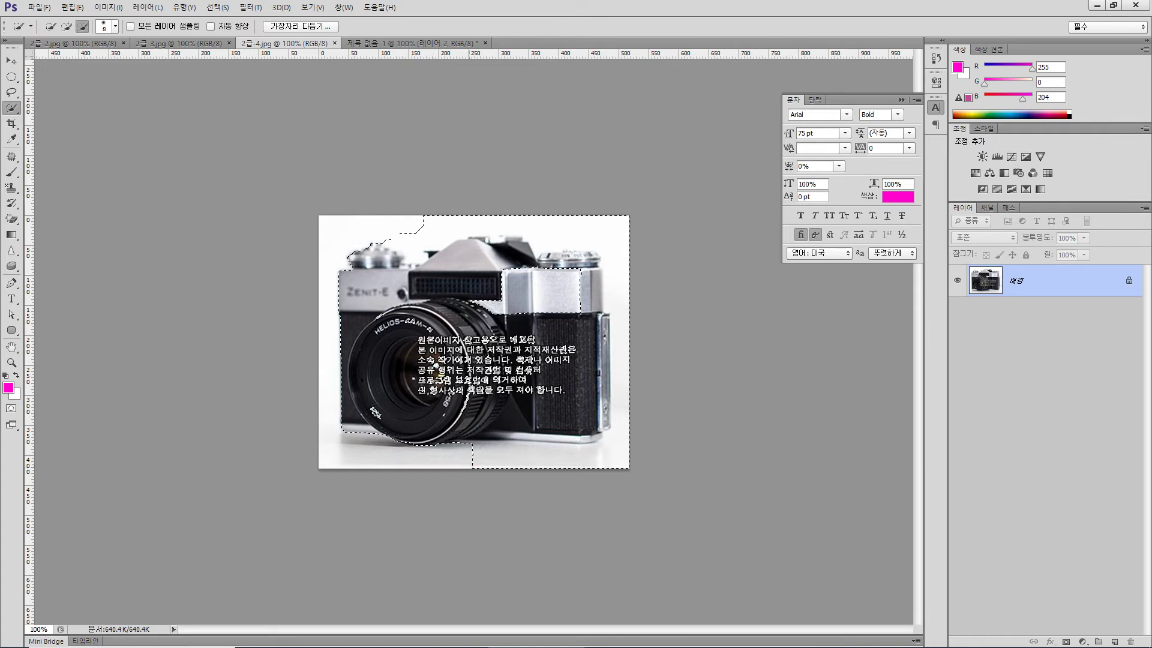
{"action": "left_click_drag", "start_coordinate": [508, 450], "coordinate": [607, 444]}
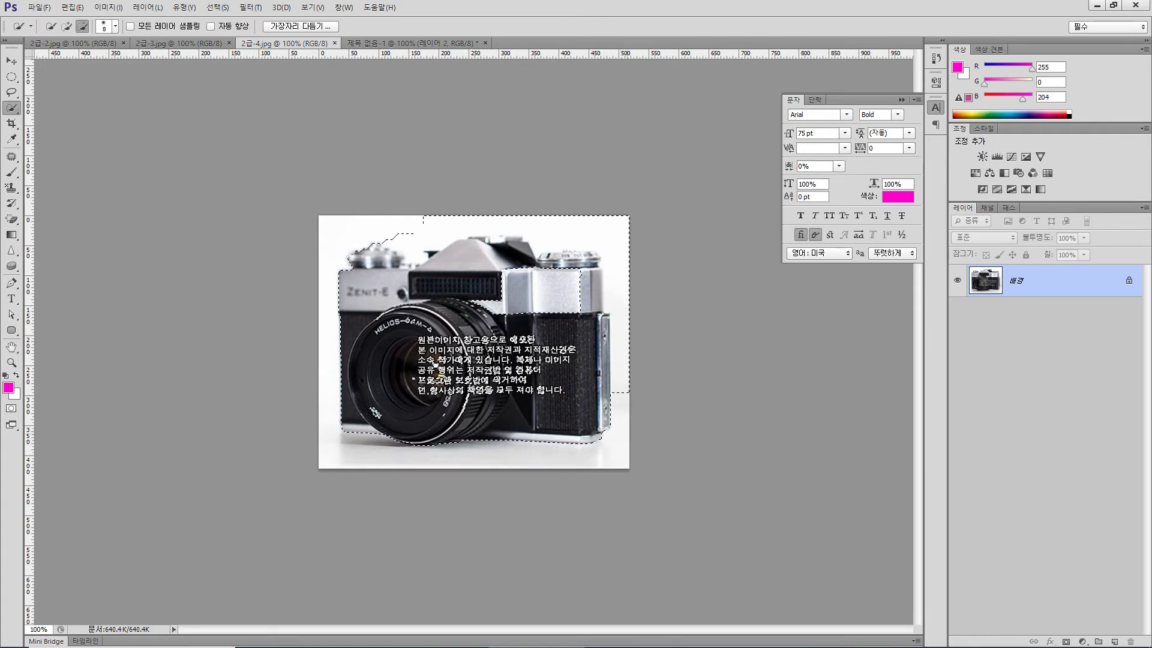
{"action": "left_click_drag", "start_coordinate": [419, 227], "coordinate": [576, 227]}
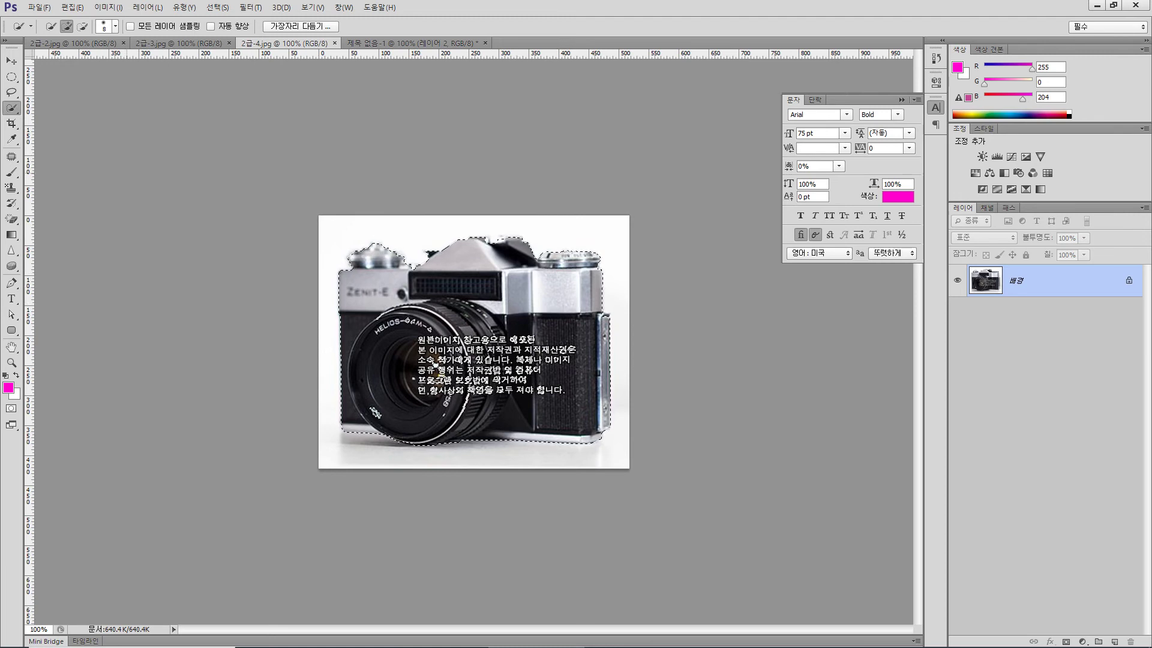
{"action": "key", "text": "l"}
{"action": "key", "text": "shift"}
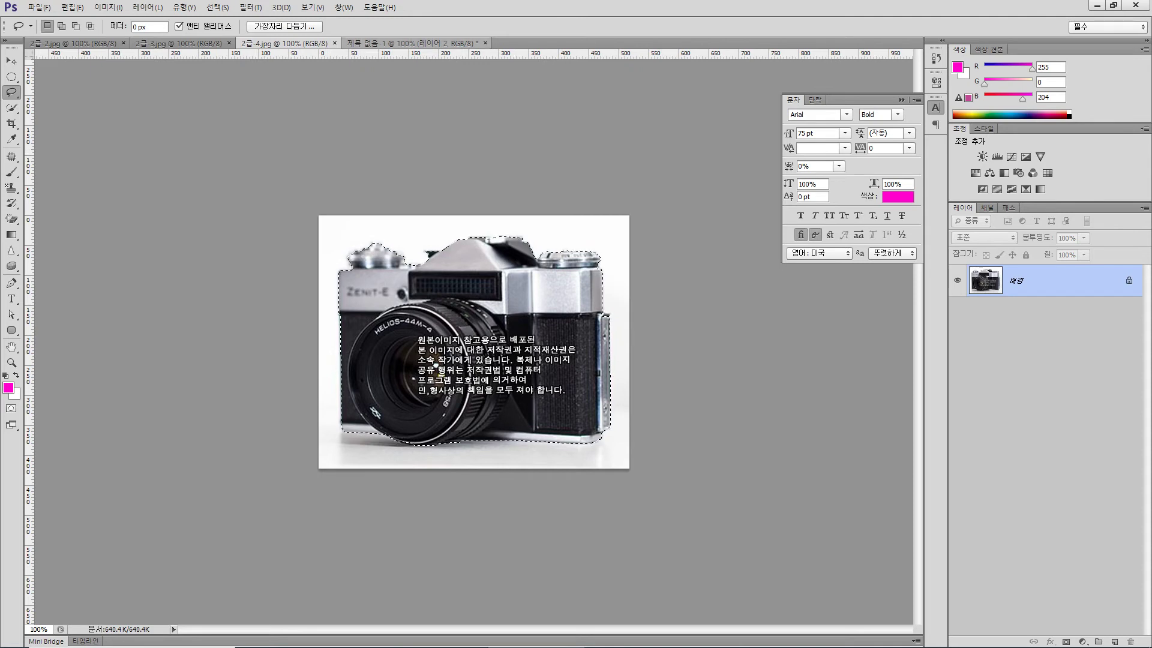
Paste the camera into the cherry blossom composition, scale it to 38.11% and place it over the frame's lower-right corner
{"action": "left_click", "coordinate": [414, 42]}
{"action": "key", "text": "ctrl+v"}
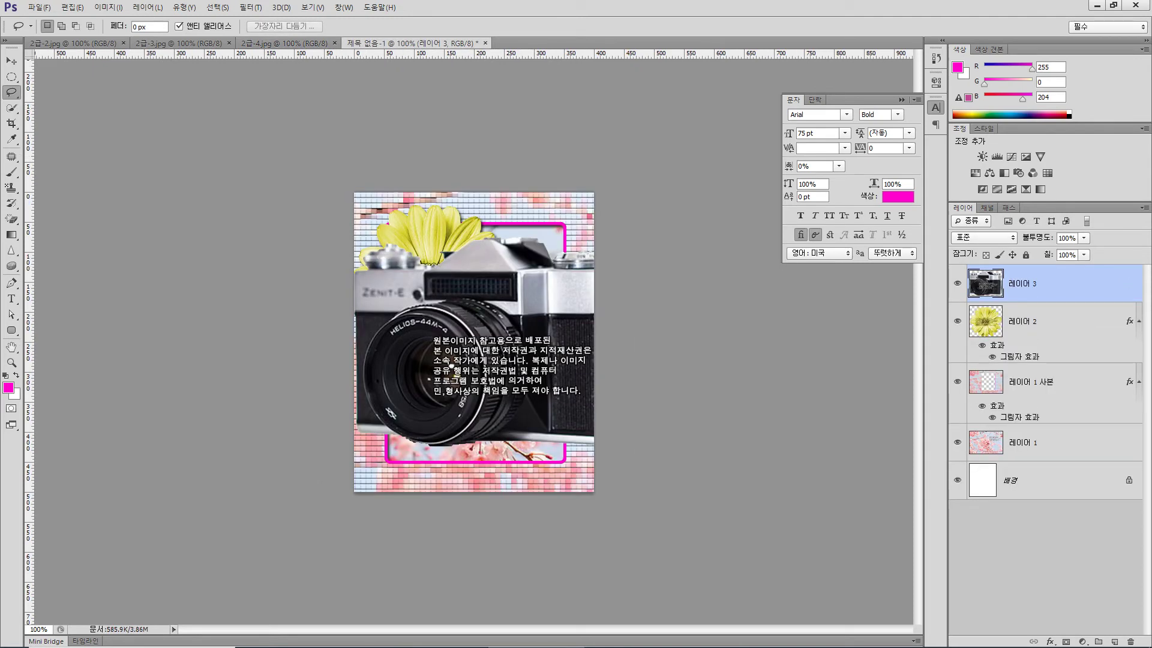
{"action": "key", "text": "v"}
{"action": "key", "text": "ctrl+t"}
{"action": "left_click_drag", "start_coordinate": [354, 237], "coordinate": [480, 368]}
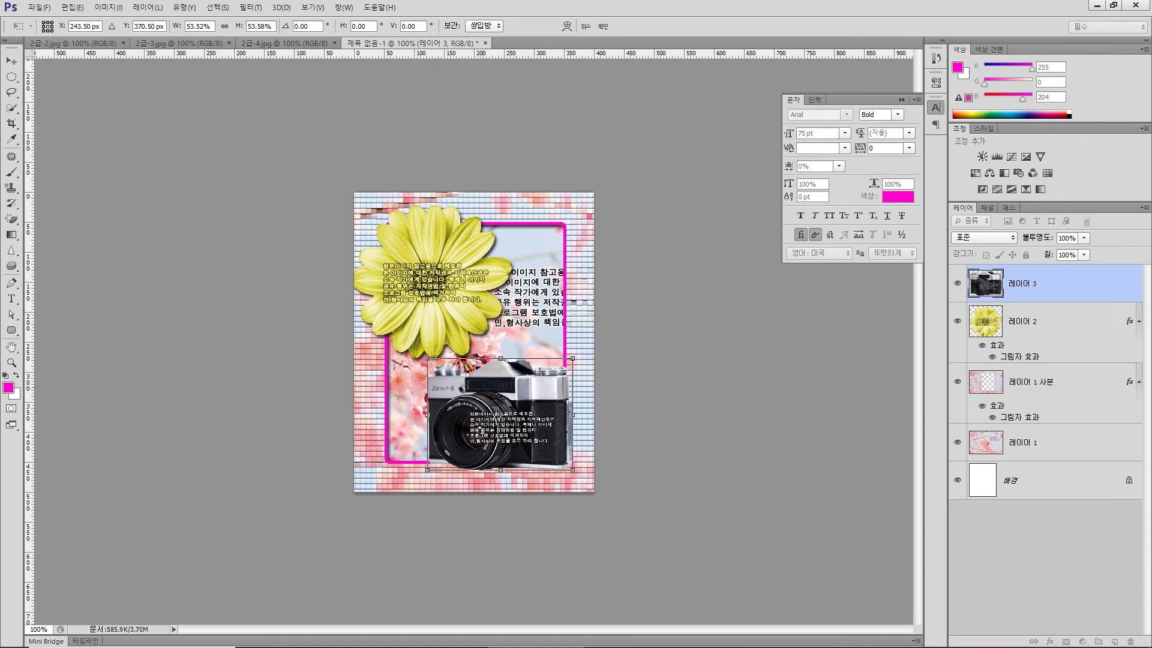
{"action": "left_click_drag", "start_coordinate": [481, 367], "coordinate": [481, 359]}
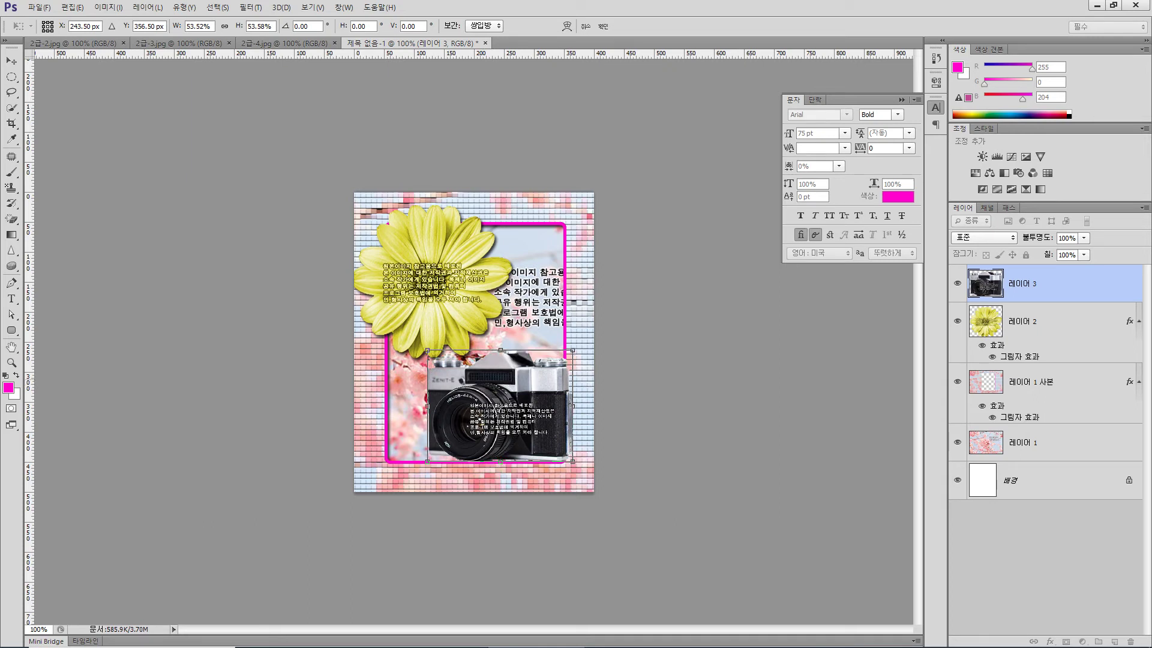
{"action": "left_click_drag", "start_coordinate": [427, 350], "coordinate": [469, 383]}
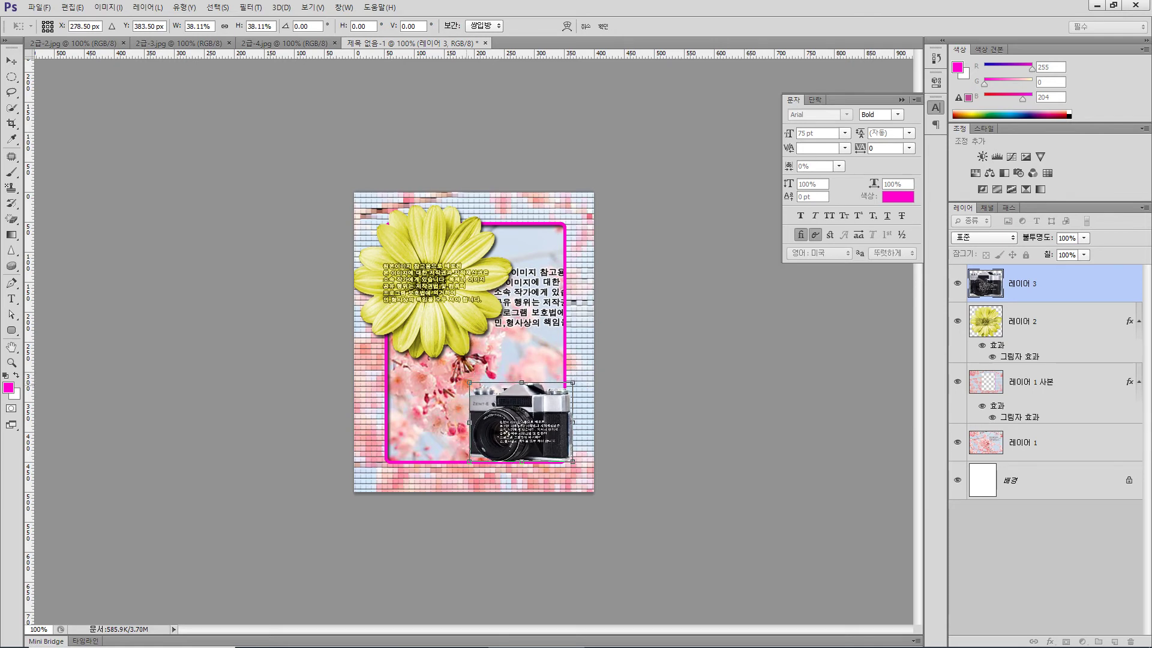
{"action": "left_click_drag", "start_coordinate": [553, 393], "coordinate": [552, 388]}
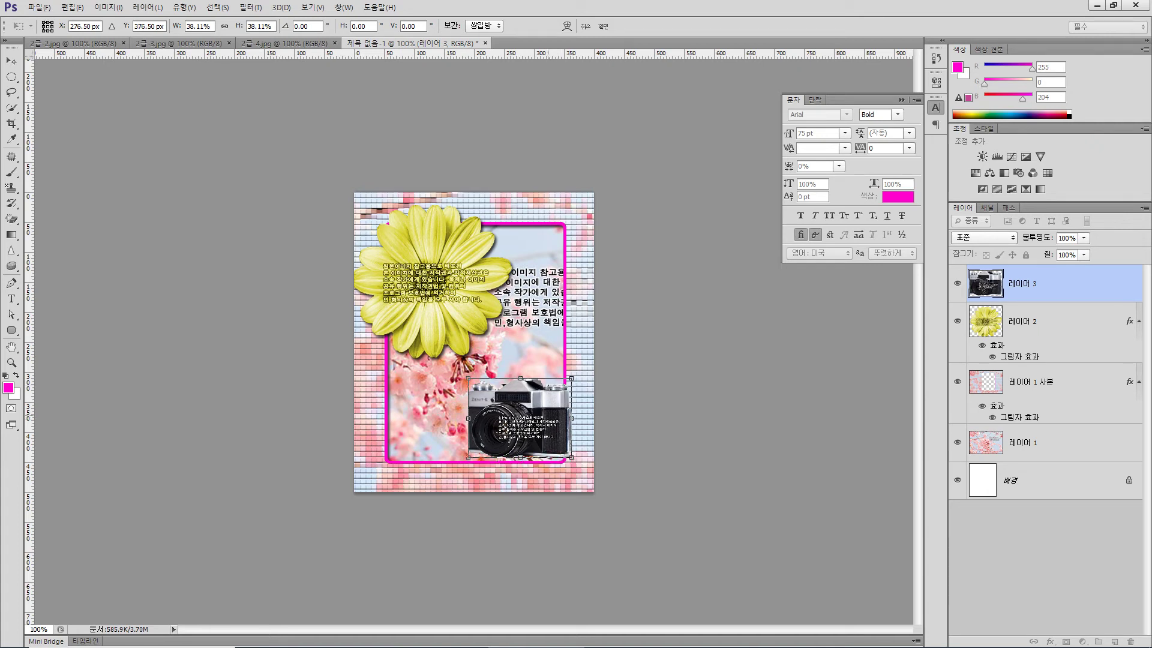
{"action": "key", "text": "Return"}
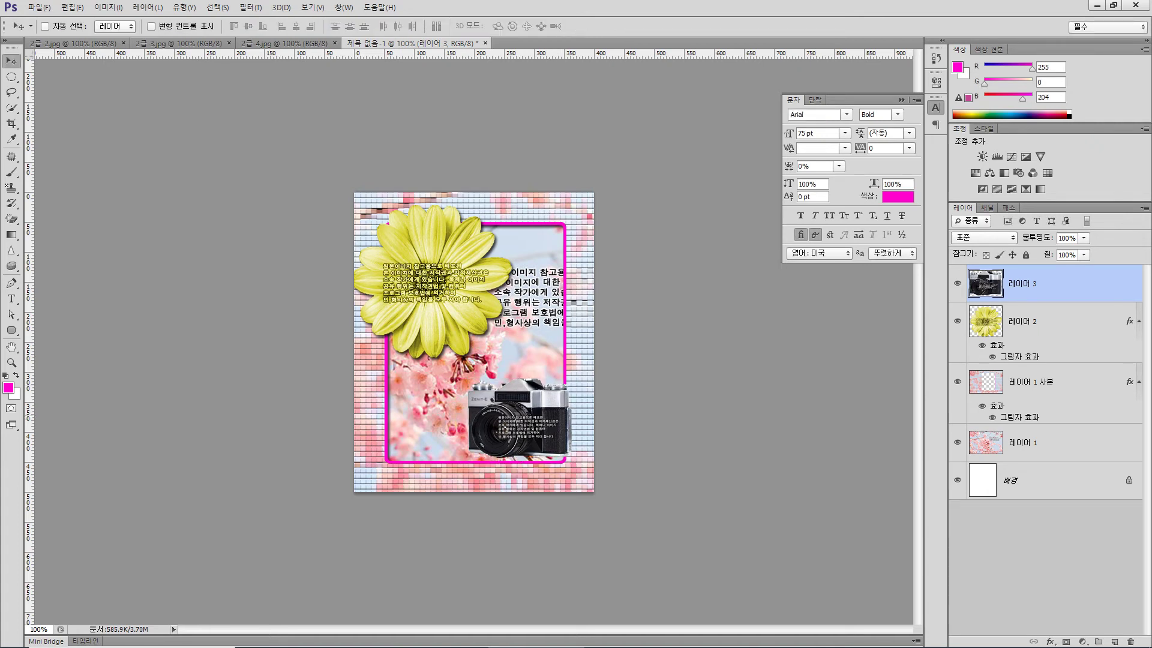
Copy the drop shadow effect from the flower layer onto the camera layer
{"action": "left_click_drag", "start_coordinate": [1026, 356], "coordinate": [1028, 285]}
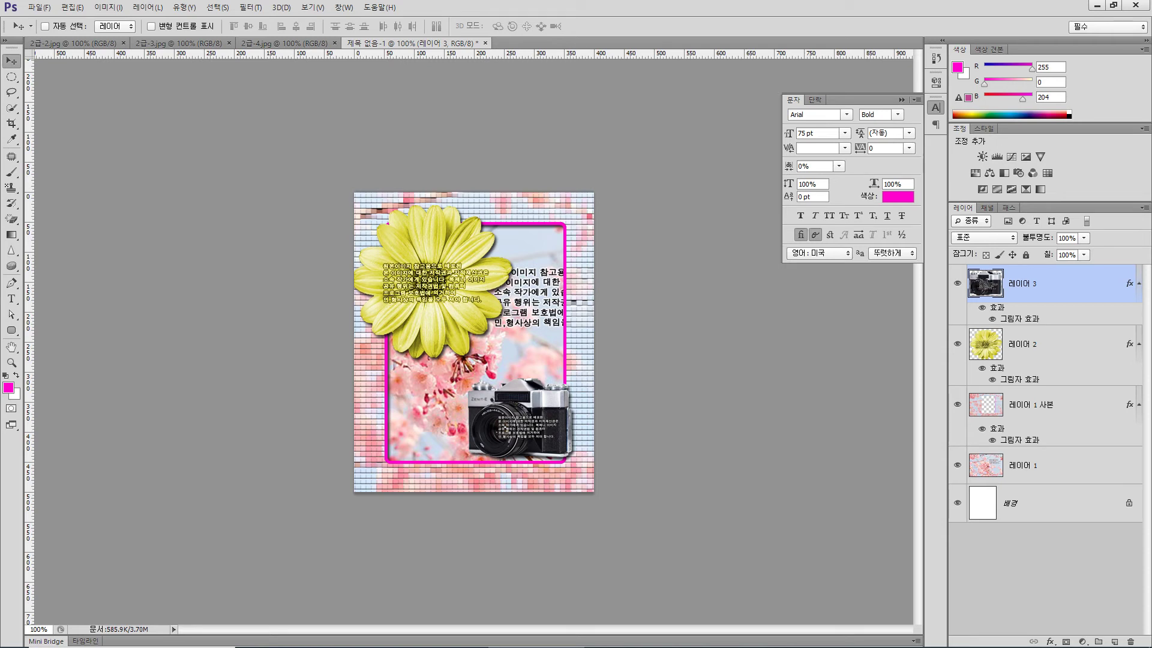
Add the two-line text "따뜻한 봄에 / 떠나는 여행" above the camera
{"action": "key", "text": "t"}
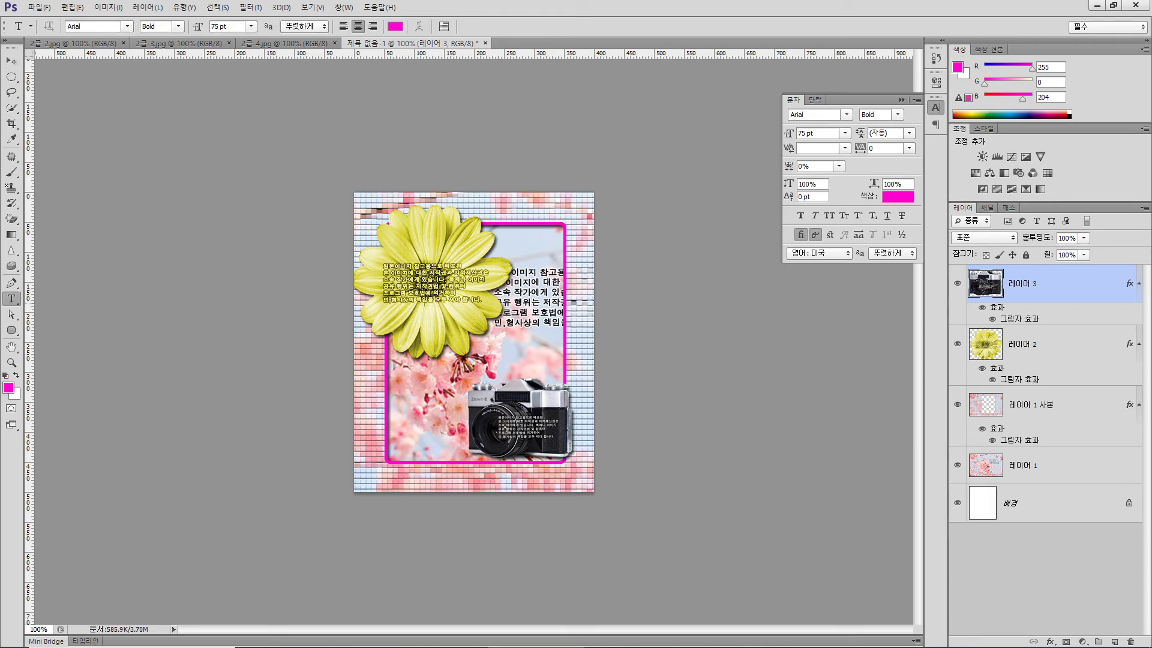
{"action": "left_click", "coordinate": [500, 352]}
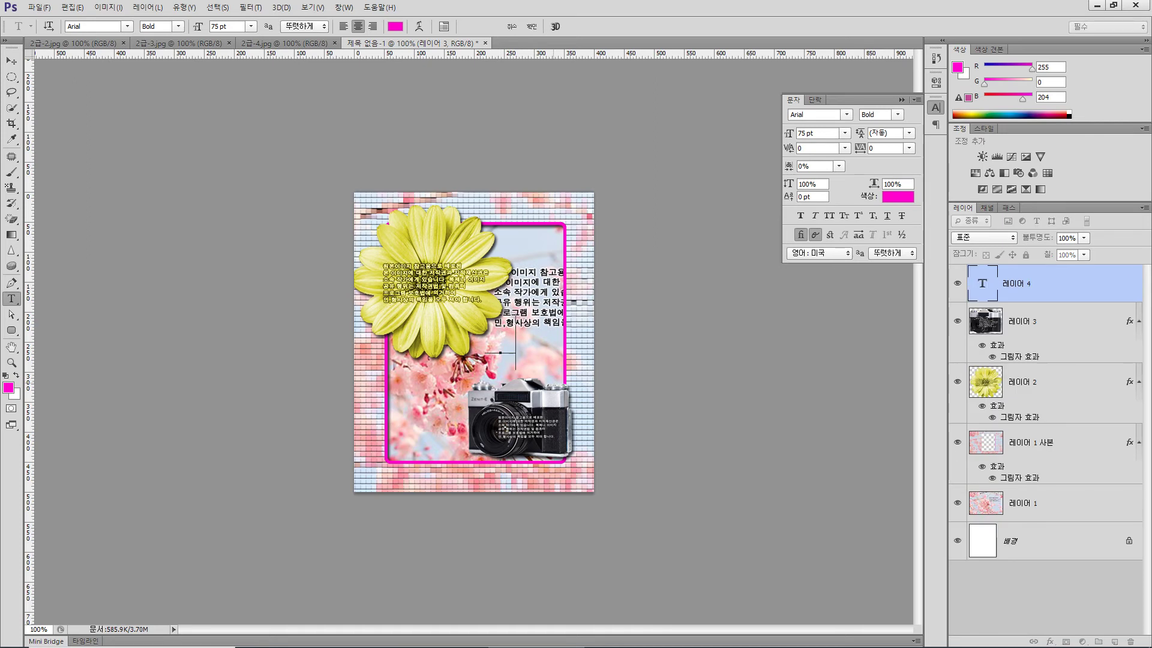
{"action": "type", "text": "따 ㄸ뜻한"}
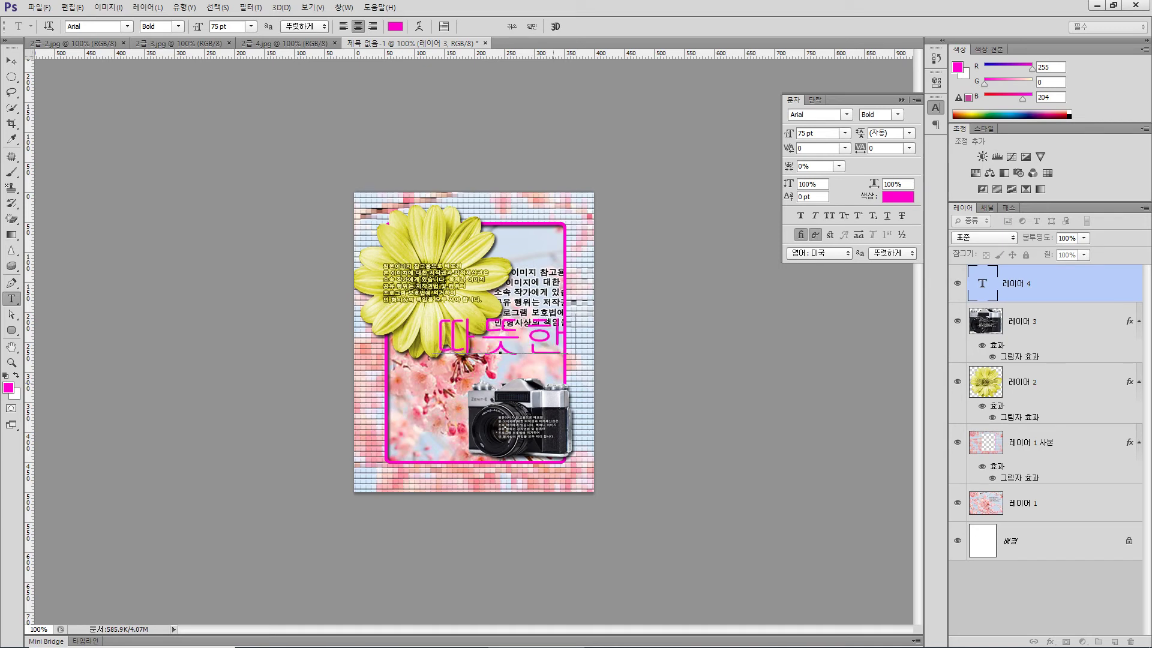
{"action": "type", "text": " 봄ㅇ"}
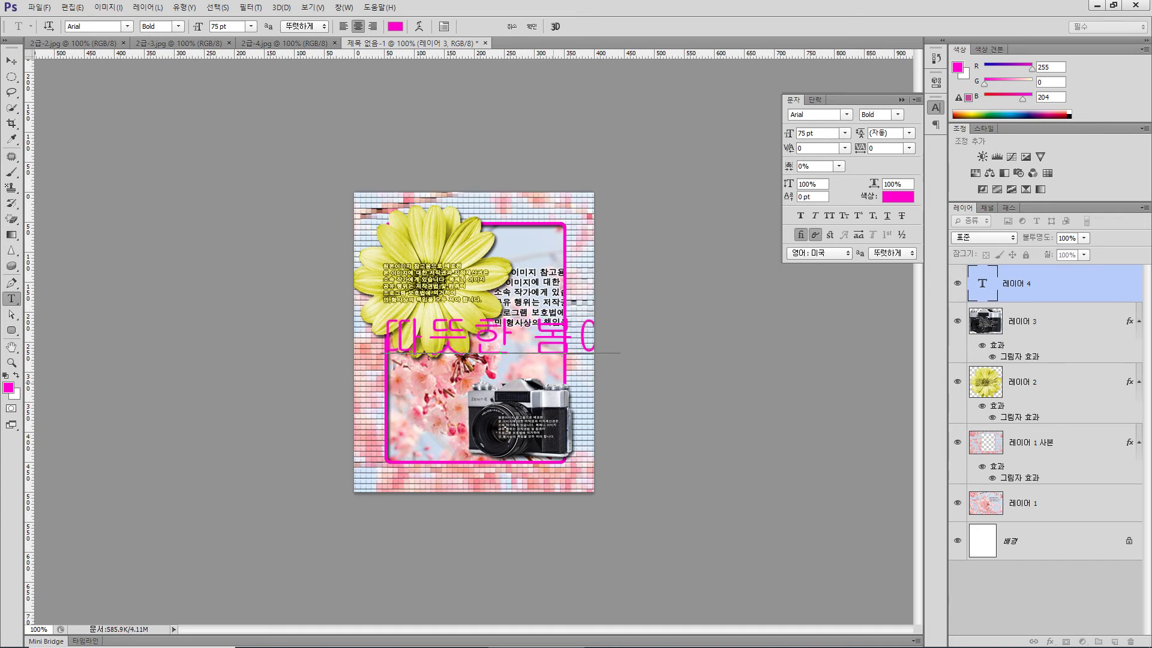
{"action": "type", "text": "따나"}
{"action": "type", "text": "는 여행"}
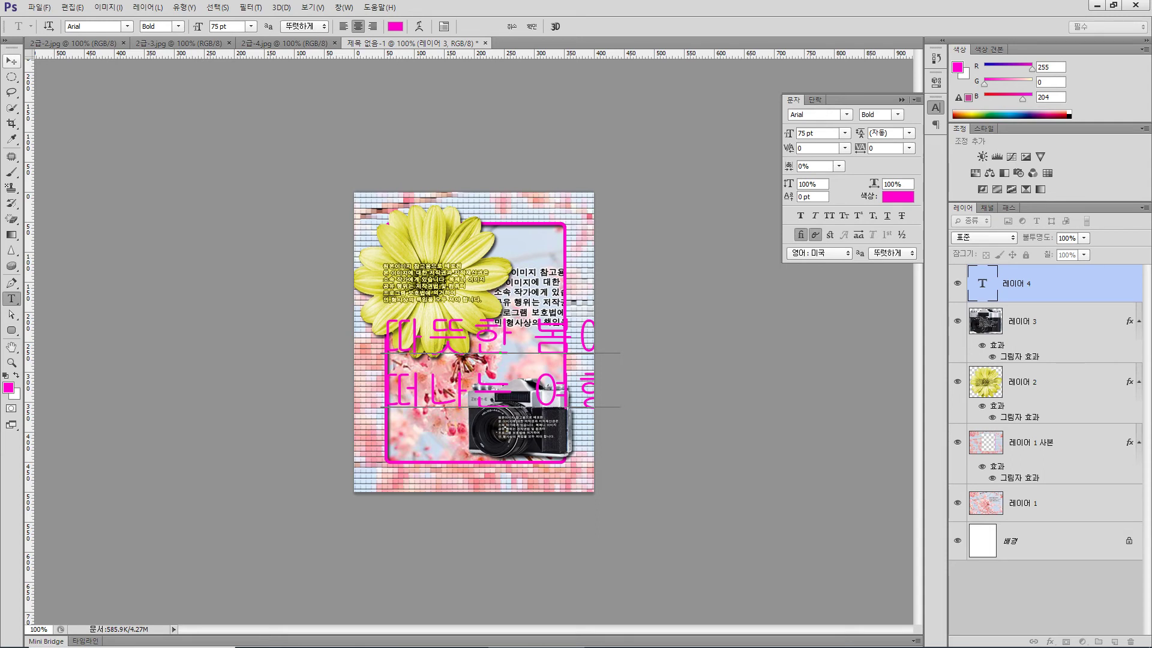
{"action": "left_click", "coordinate": [11, 61]}
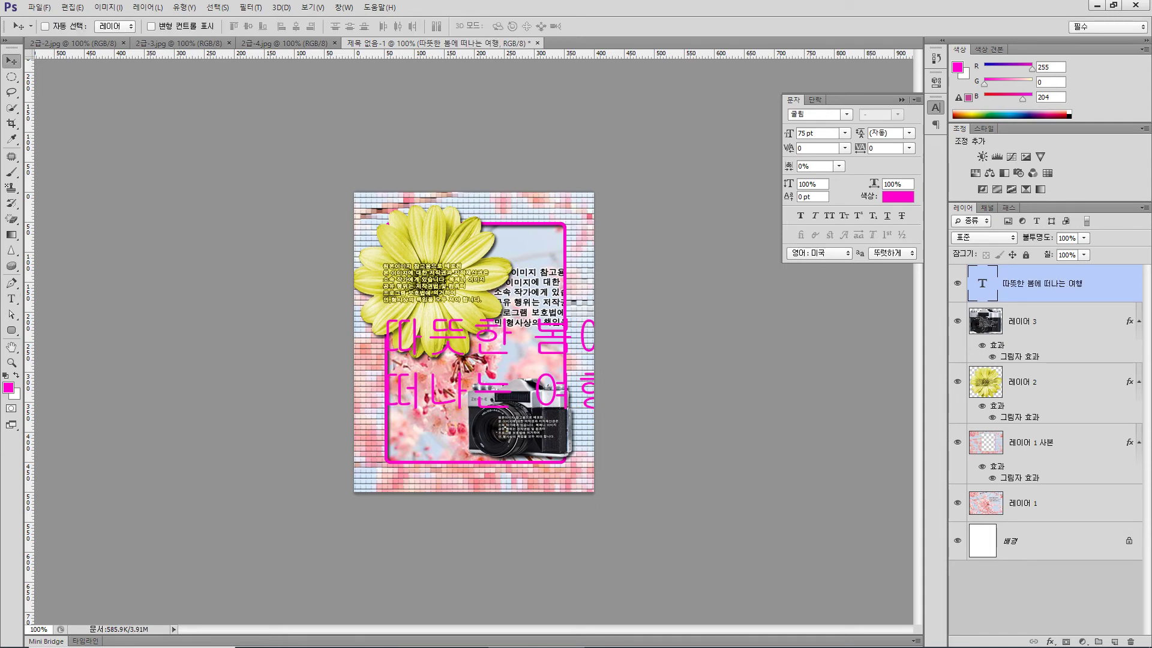
Set the two-line text's font to 돋움 at 35 pt
{"action": "left_click", "coordinate": [847, 115]}
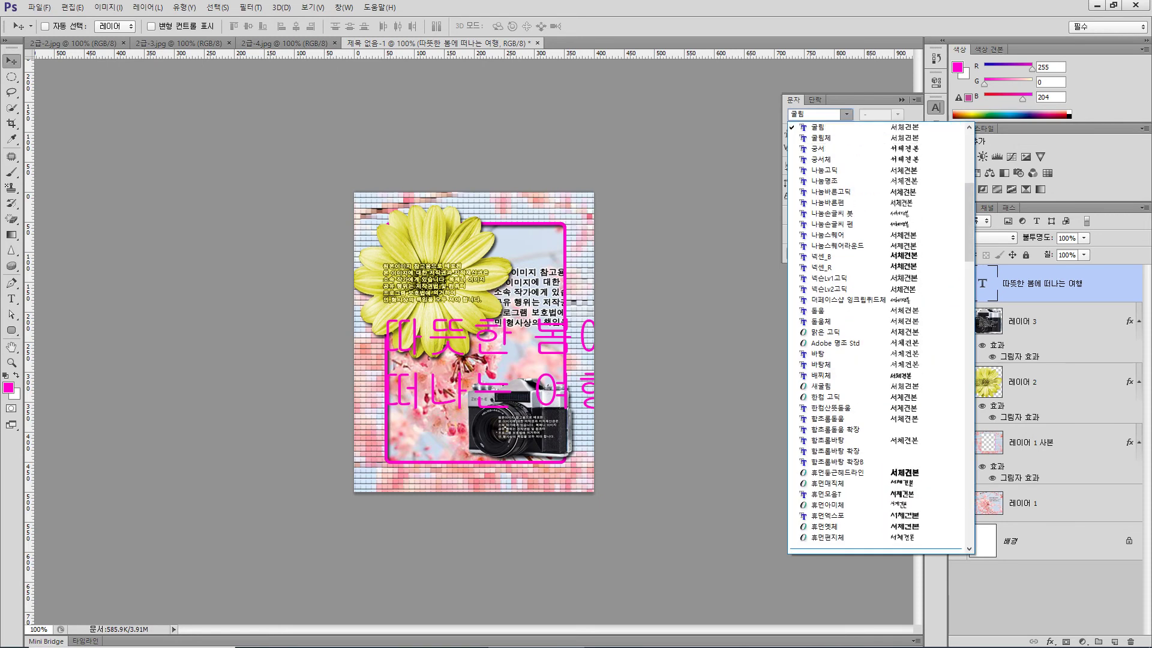
{"action": "left_click", "coordinate": [820, 311]}
{"action": "double_click", "coordinate": [802, 133]}
{"action": "type", "text": "35"}
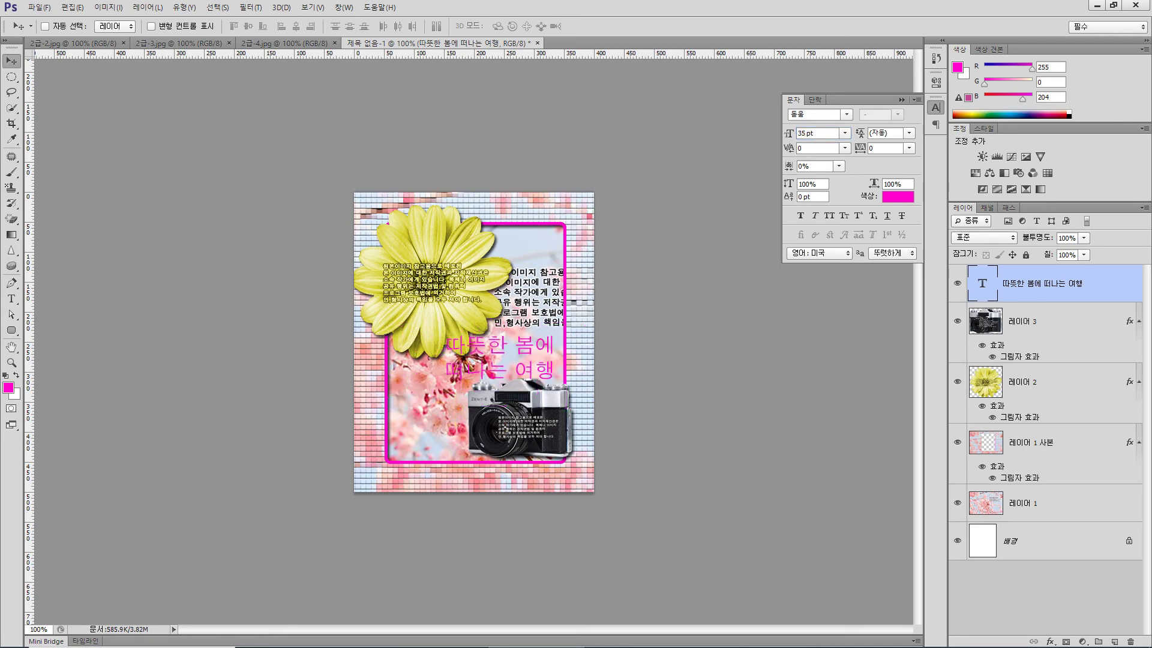
Set the color of the two-line text to #009966
{"action": "left_click", "coordinate": [898, 197]}
{"action": "double_click", "coordinate": [398, 261]}
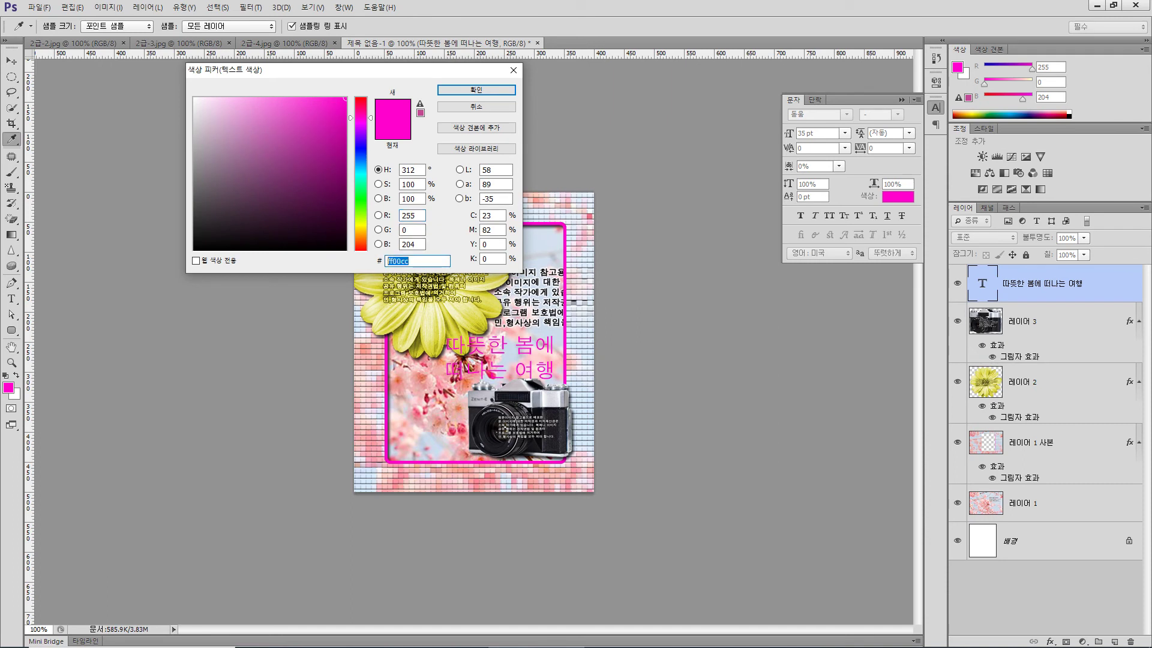
{"action": "type", "text": "009966"}
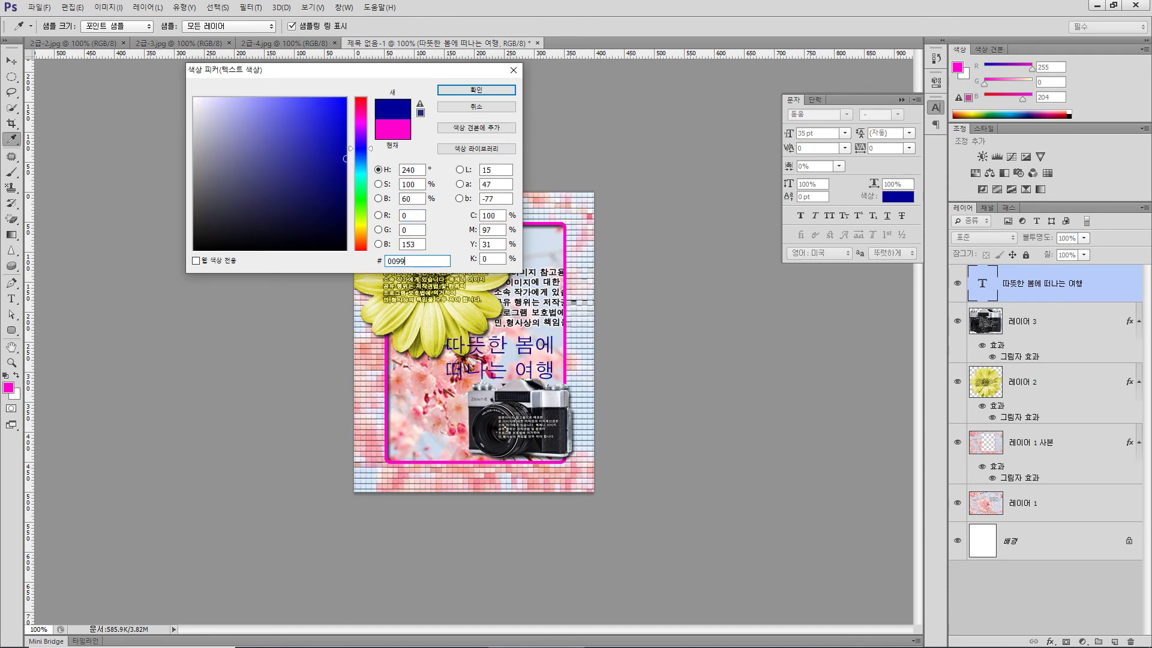
{"action": "key", "text": "Return"}
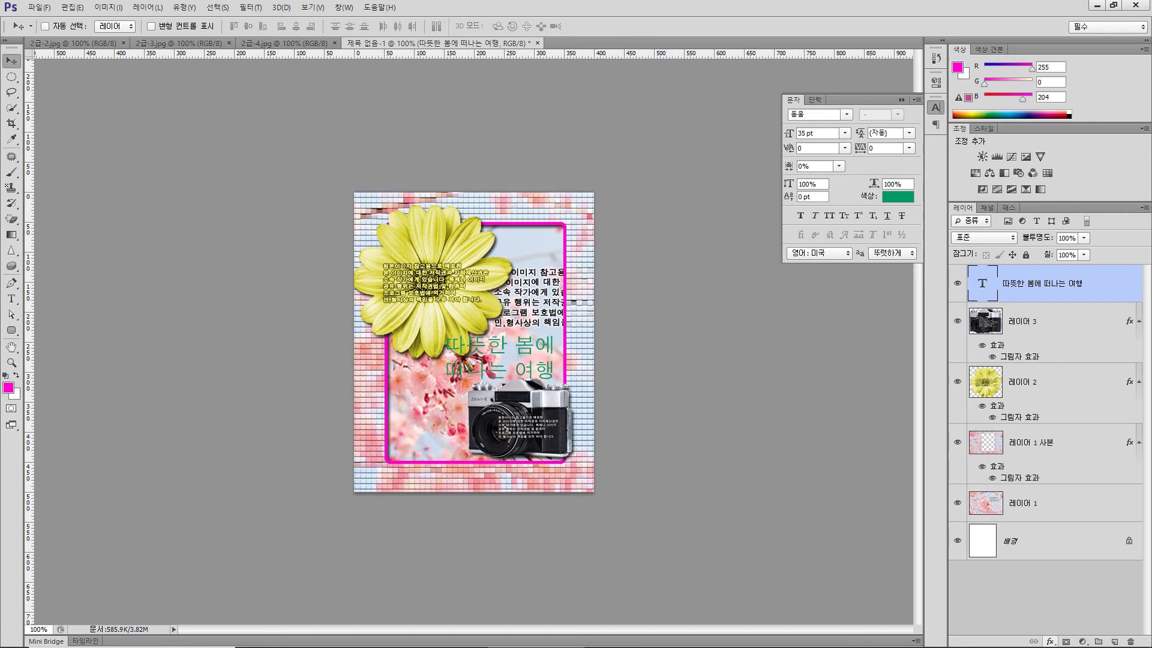
Add a 3 px outside stroke layer style in white (#ffffff) to the two-line text
{"action": "left_click", "coordinate": [1049, 641]}
{"action": "left_click", "coordinate": [1029, 523]}
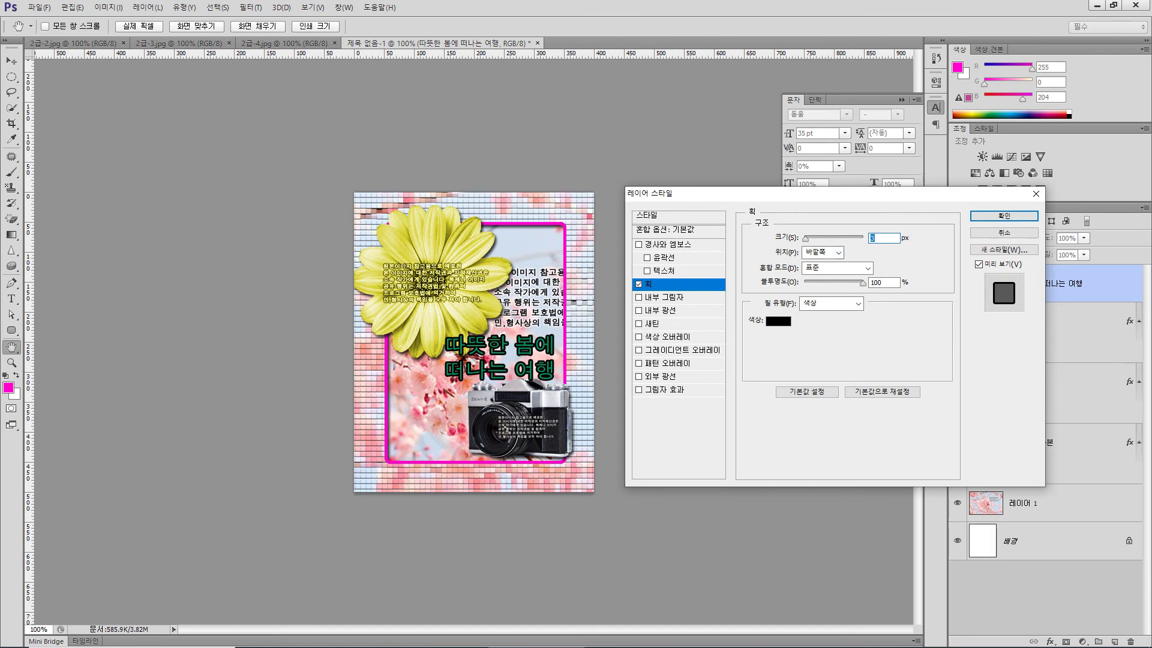
{"action": "left_click", "coordinate": [778, 321]}
{"action": "double_click", "coordinate": [401, 261]}
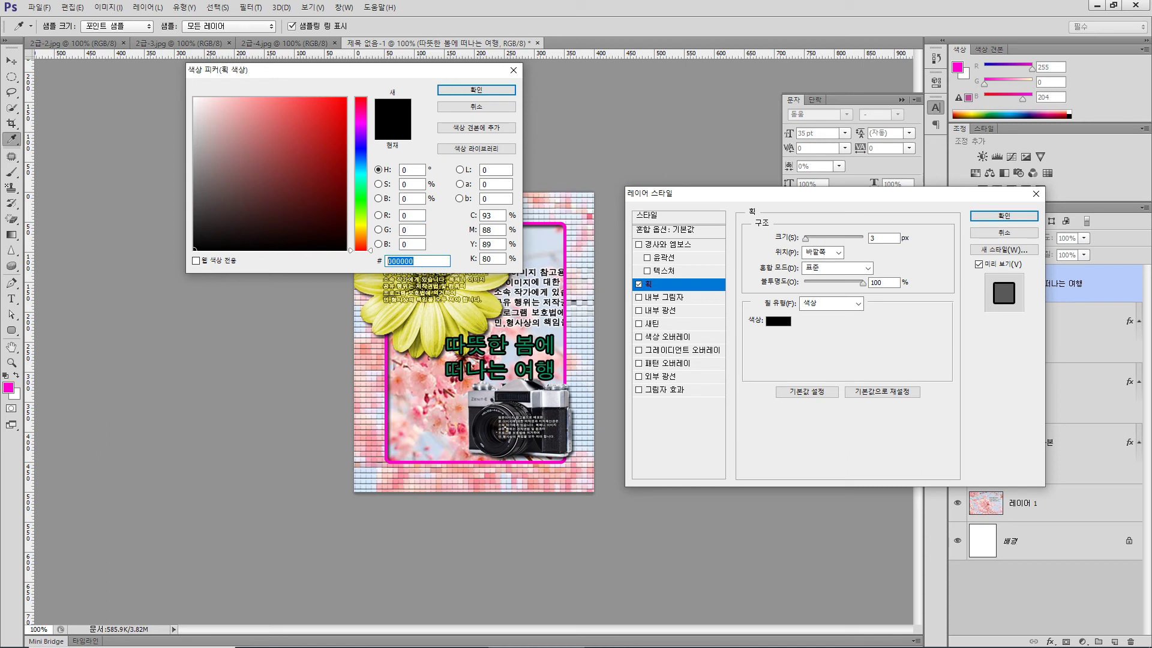
{"action": "key", "text": "BackSpace"}
{"action": "type", "text": "ffffff"}
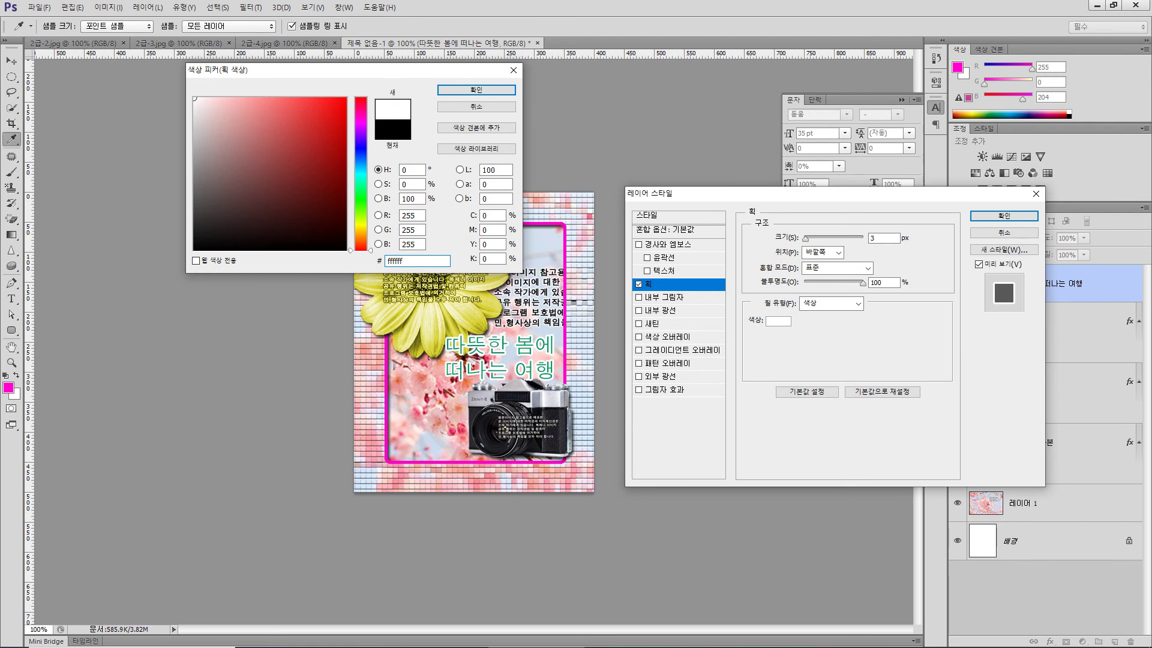
{"action": "key", "text": "Return"}
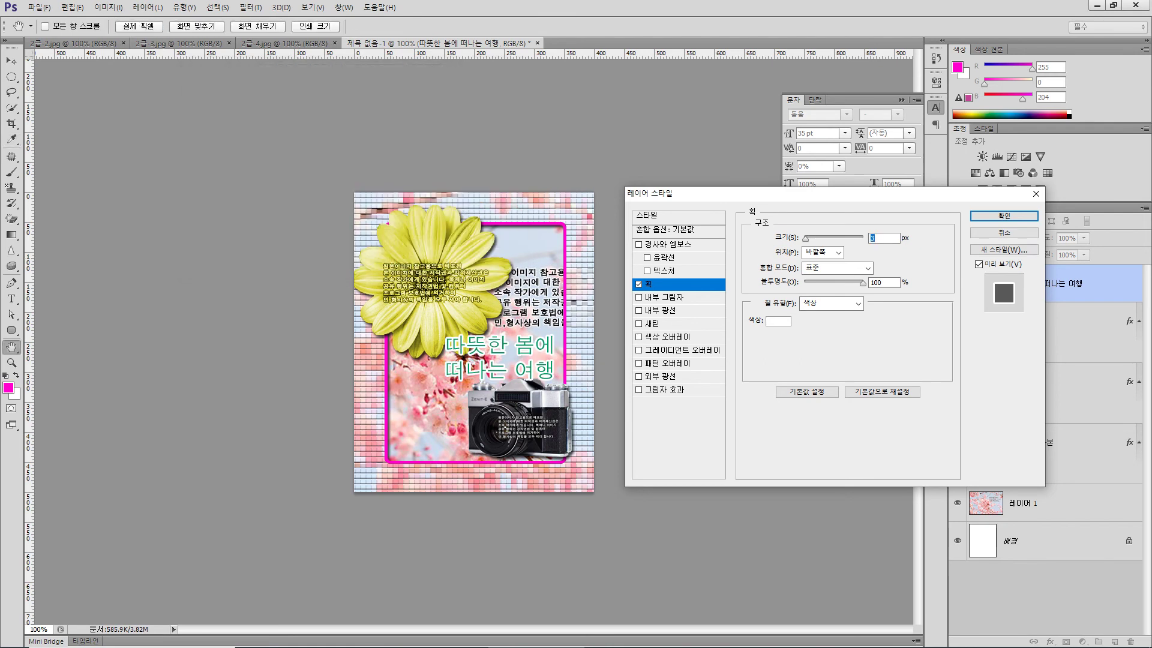
{"action": "key", "text": "Return"}
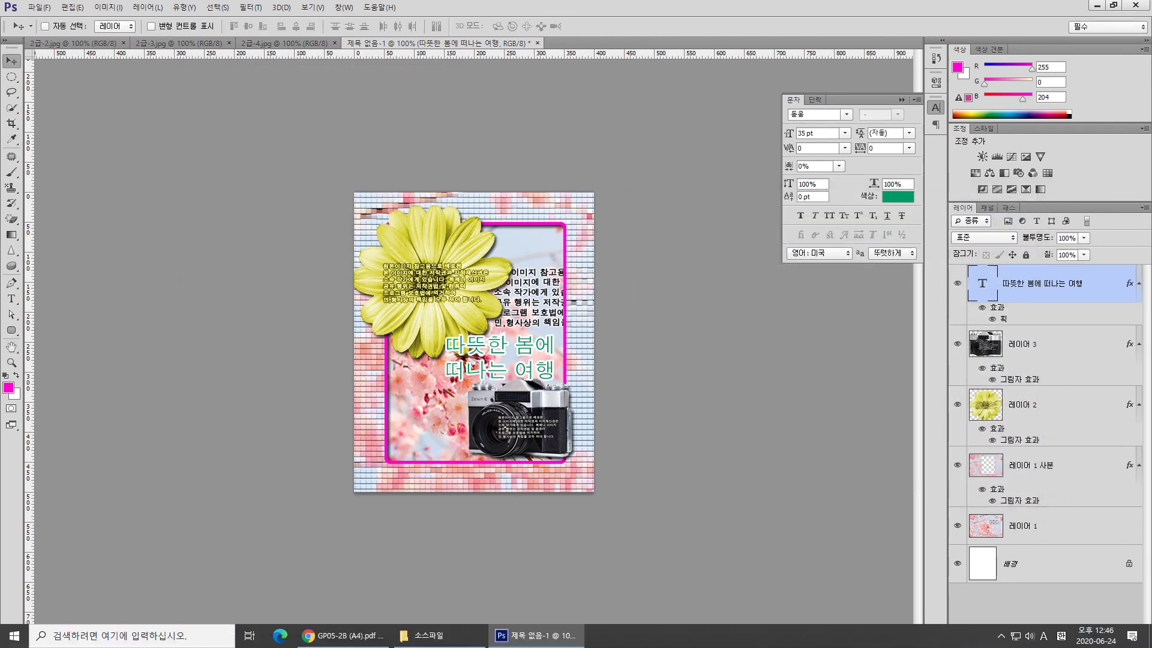
Check the text shape and placement in problem 2 of the GP05-2B (A4).pdf exam sheet in Chrome, and return to Photoshop
{"action": "left_click", "coordinate": [345, 636]}
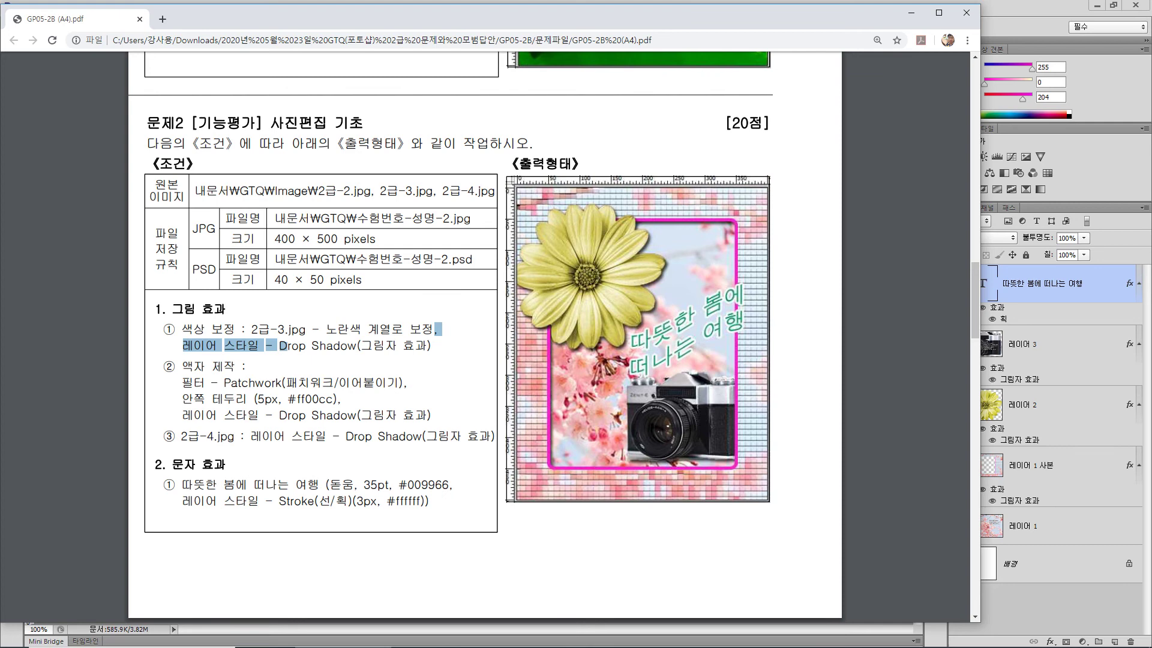
{"action": "left_click", "coordinate": [536, 635]}
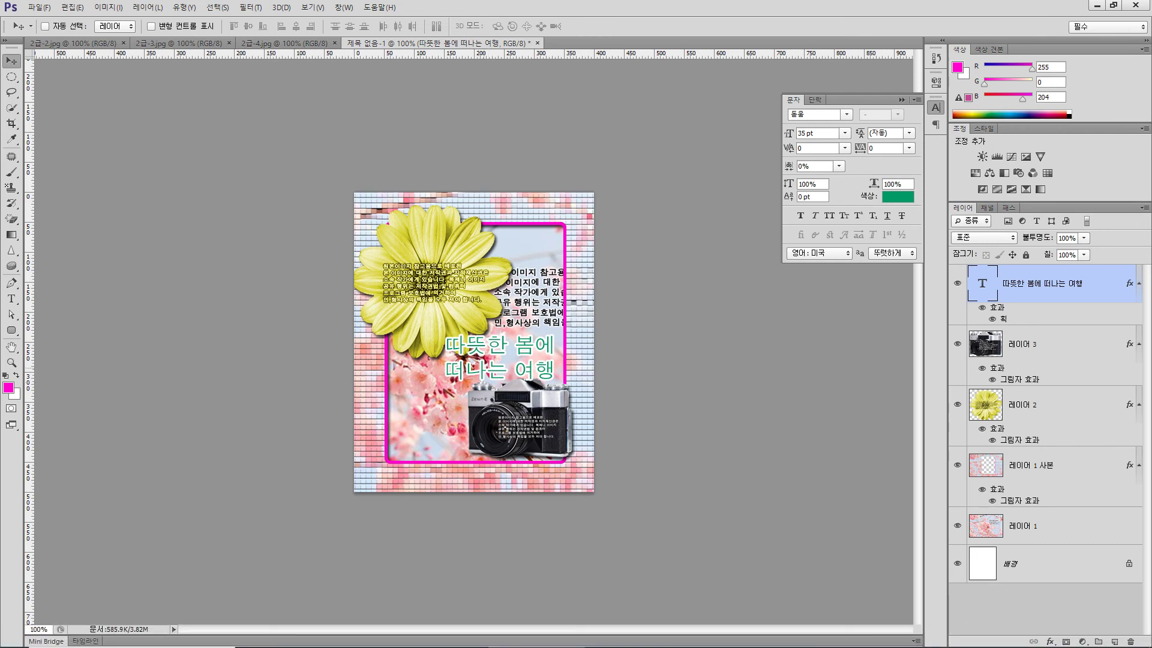
{"action": "key", "text": "ctrl+t"}
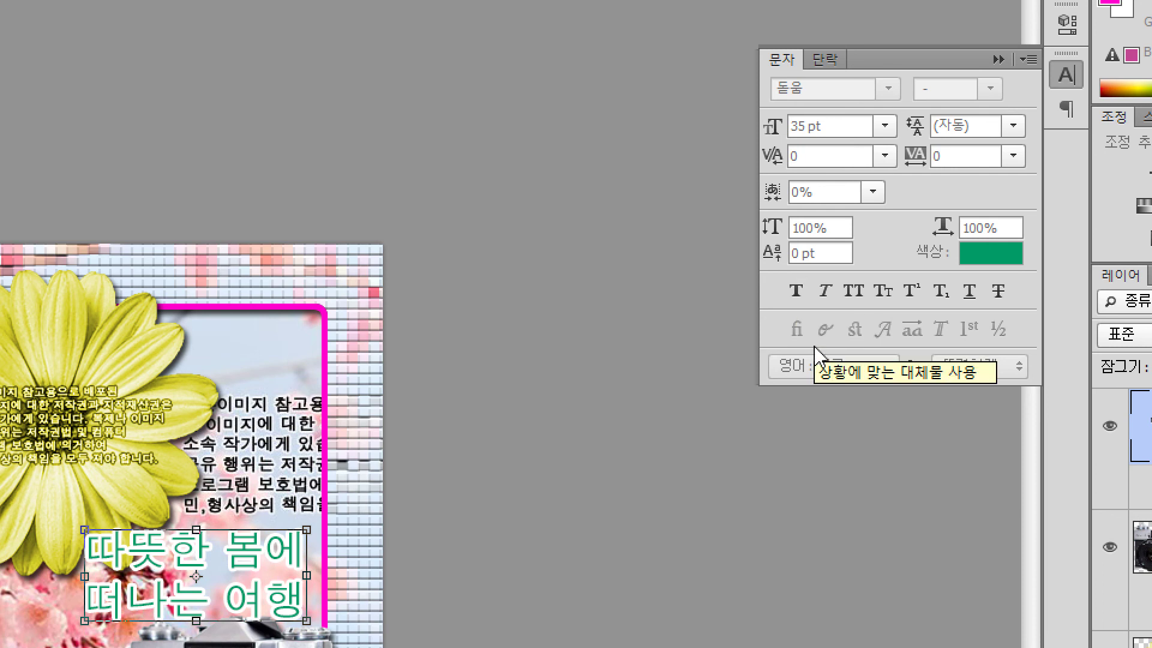
{"action": "left_click", "coordinate": [754, 354]}
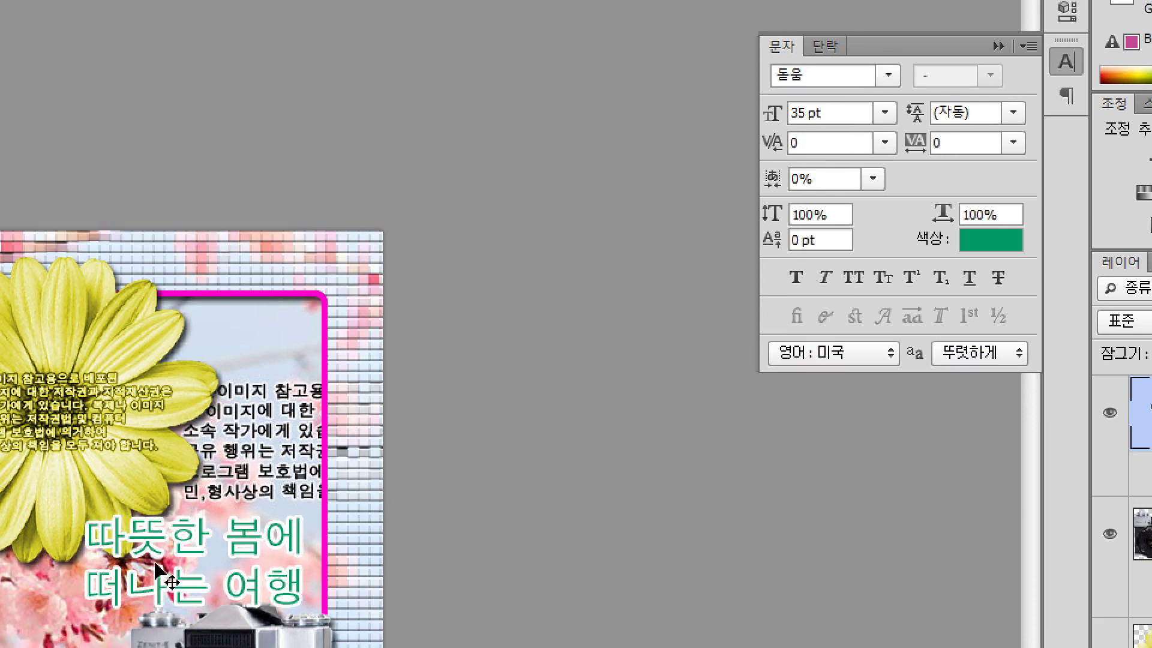
{"action": "left_click", "coordinate": [797, 278]}
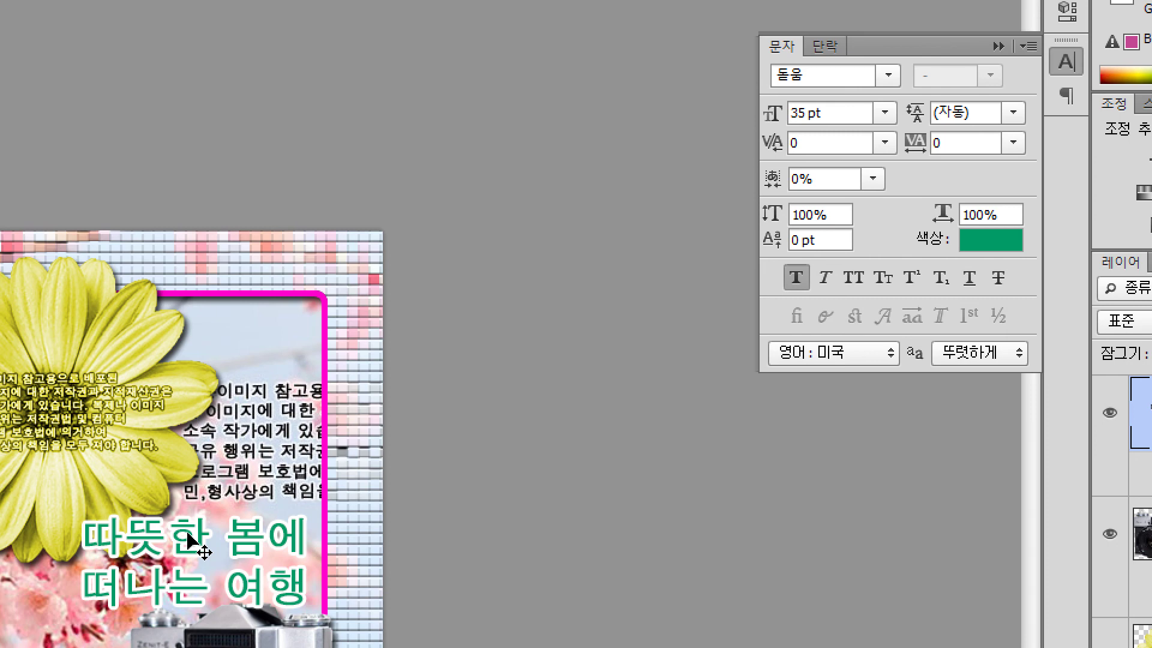
{"action": "key", "text": "ctrl+t"}
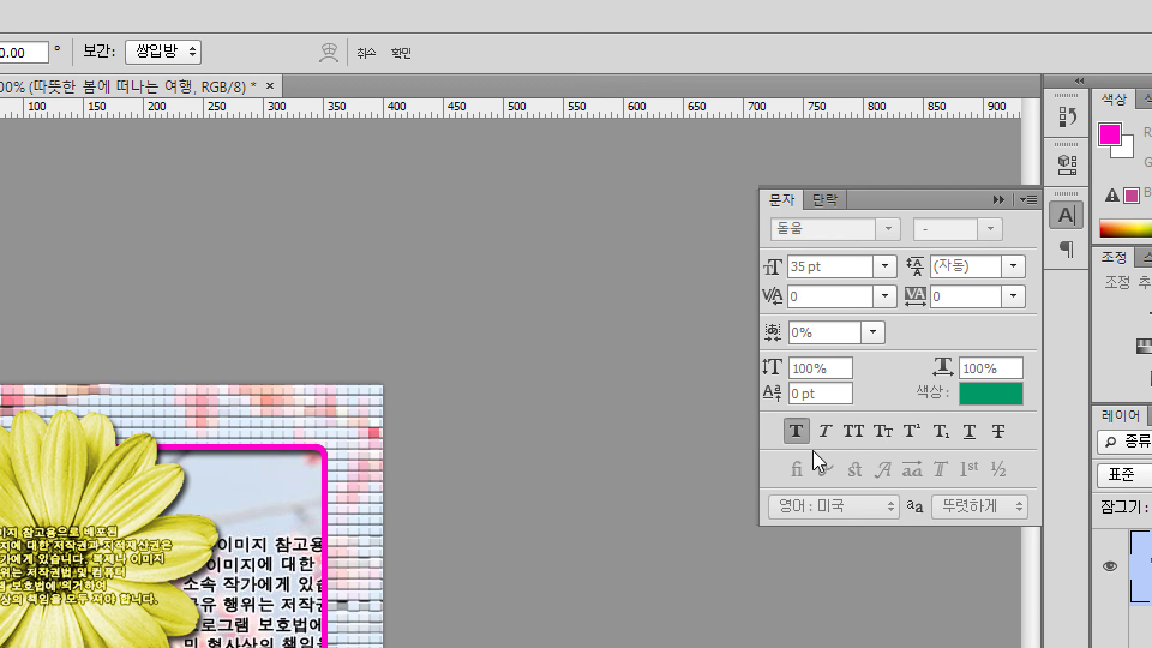
{"action": "key", "text": "Return"}
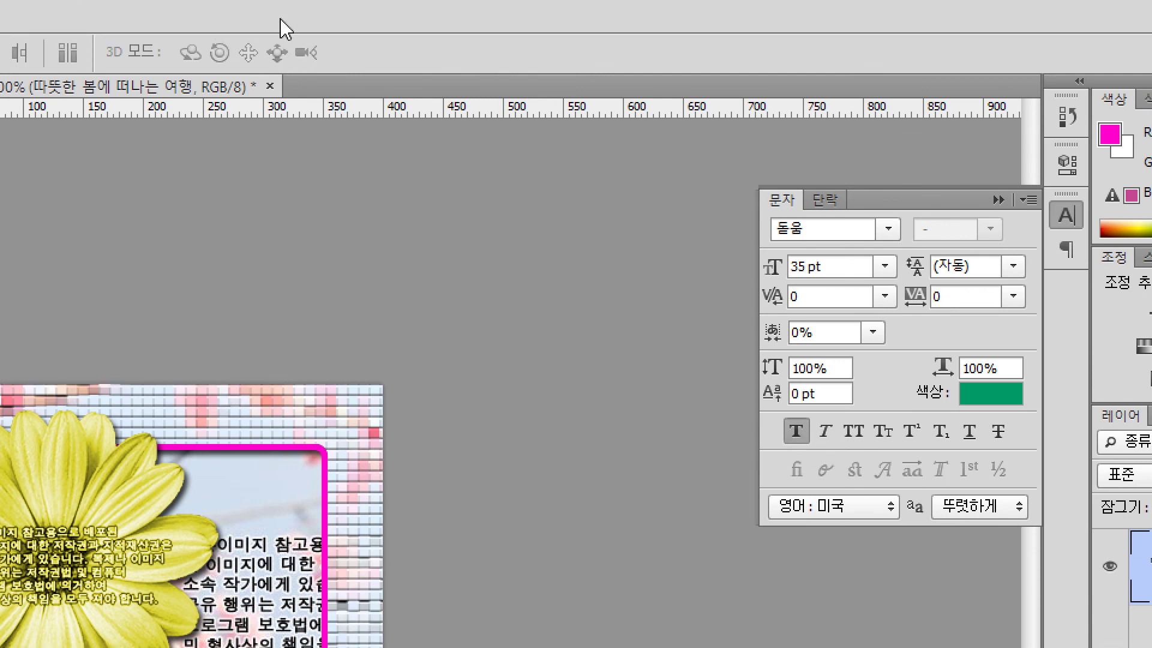
{"action": "left_click", "coordinate": [796, 435]}
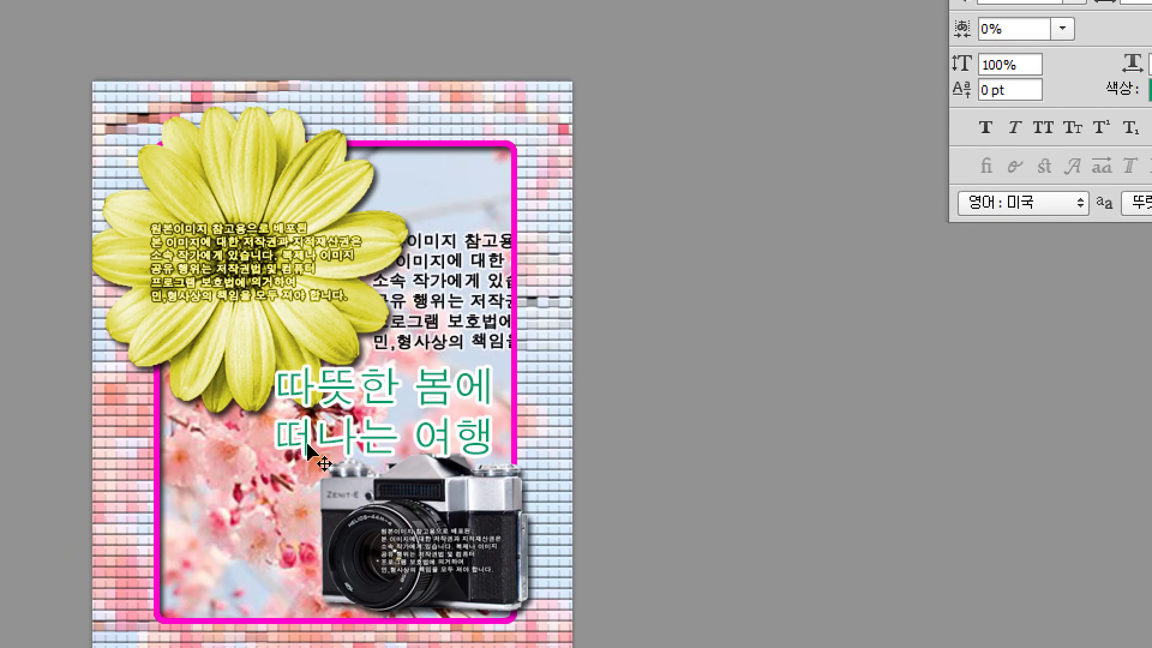
Warp the two-line text with the 상승 (Rise) style in free transform
{"action": "key", "text": "ctrl+t"}
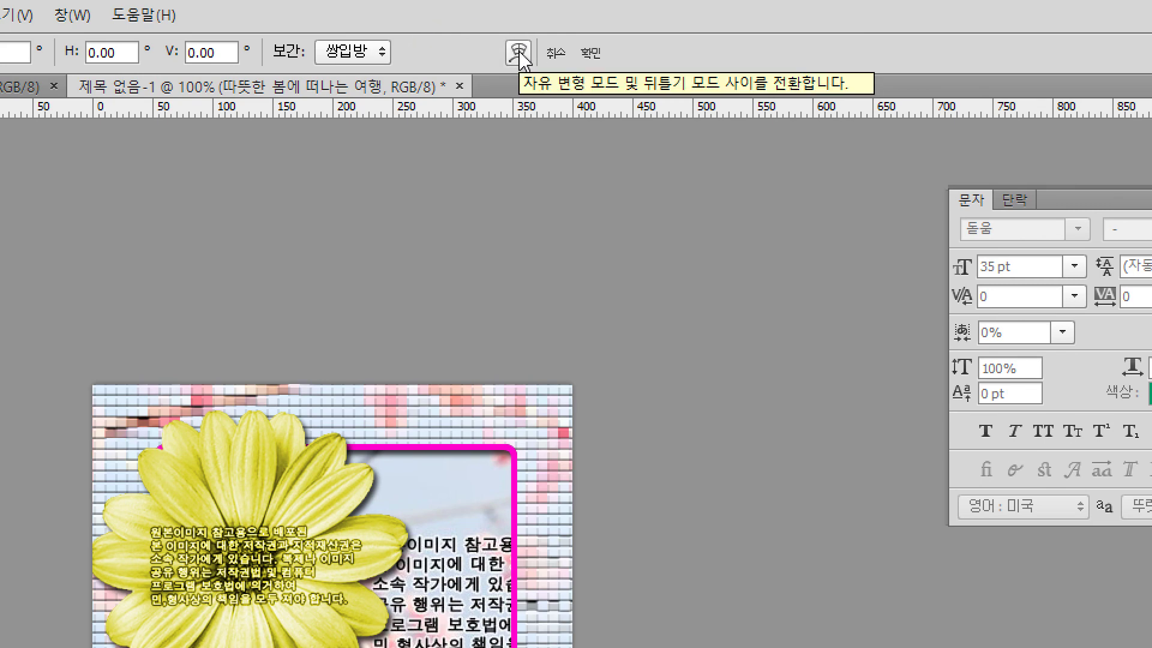
{"action": "left_click", "coordinate": [518, 53]}
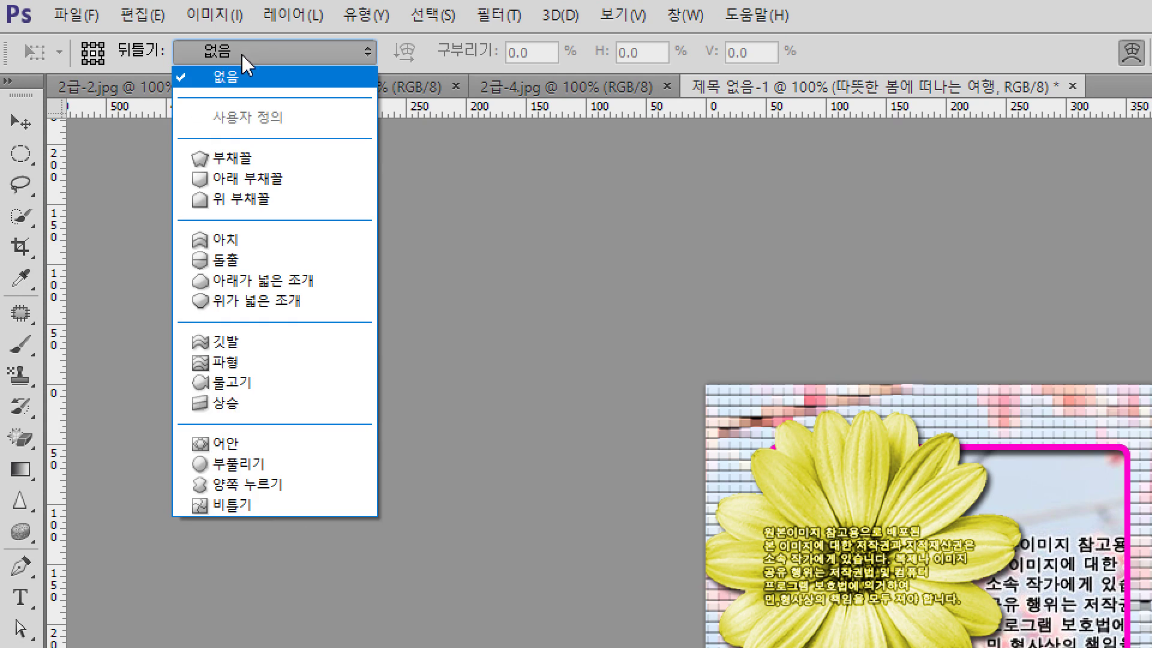
{"action": "left_click", "coordinate": [242, 408]}
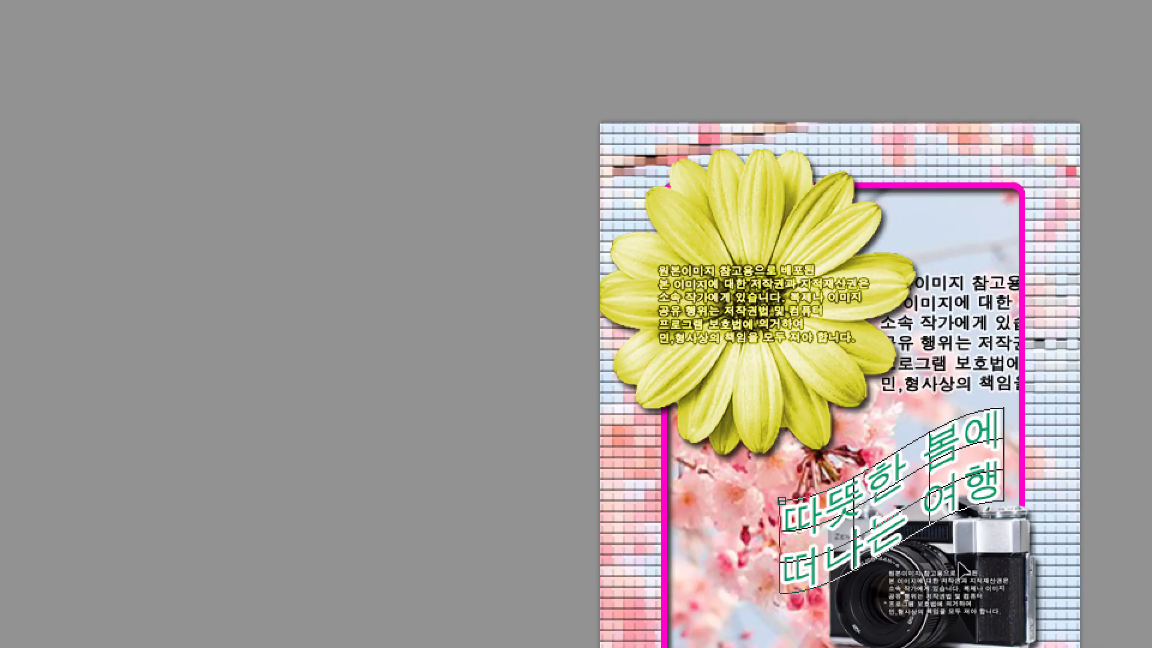
{"action": "key", "text": "Return"}
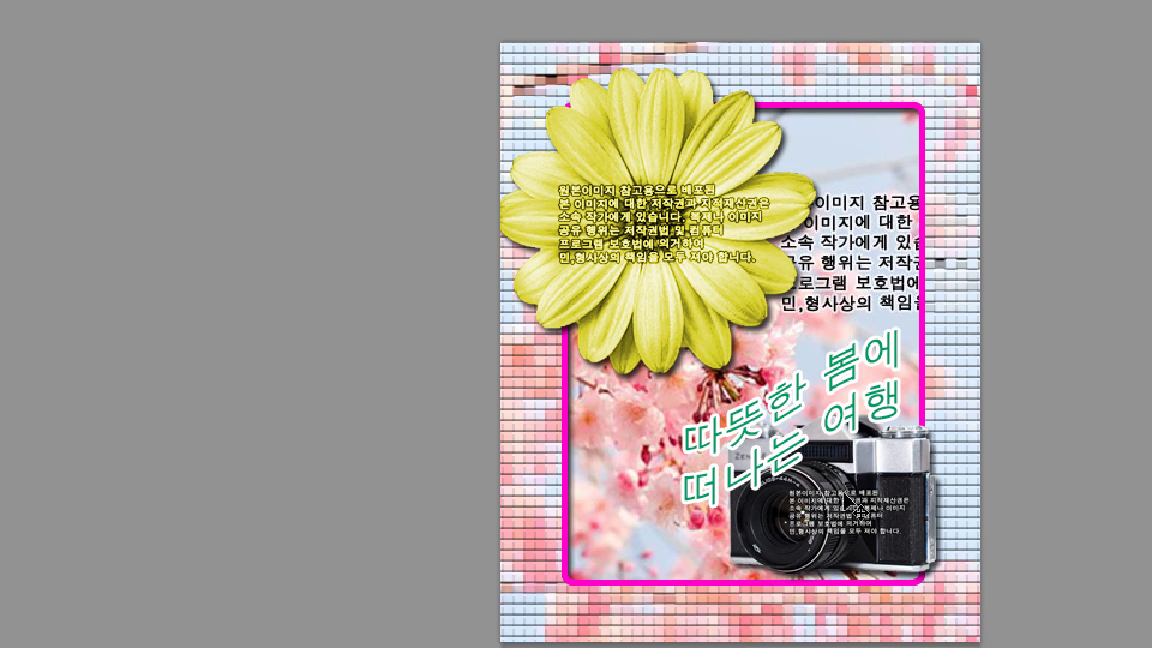
Move the warped text up and right so it sits just above the camera, overlapping the frame's right border
{"action": "left_click_drag", "start_coordinate": [794, 476], "coordinate": [831, 381]}
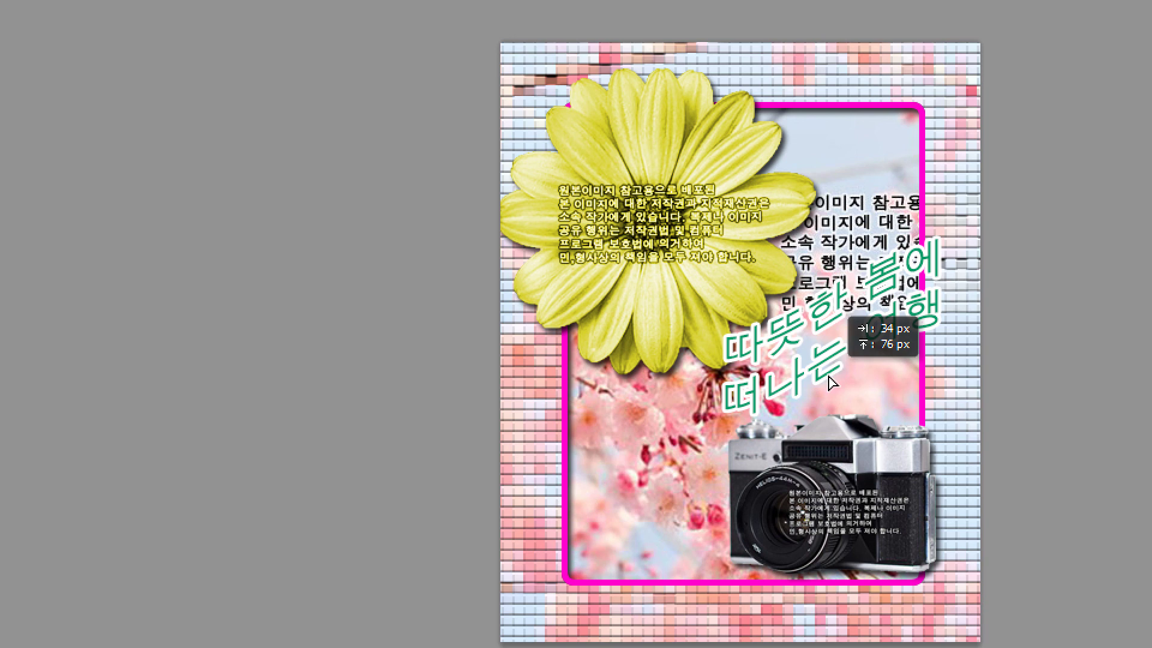
{"action": "left_click_drag", "start_coordinate": [831, 382], "coordinate": [844, 380]}
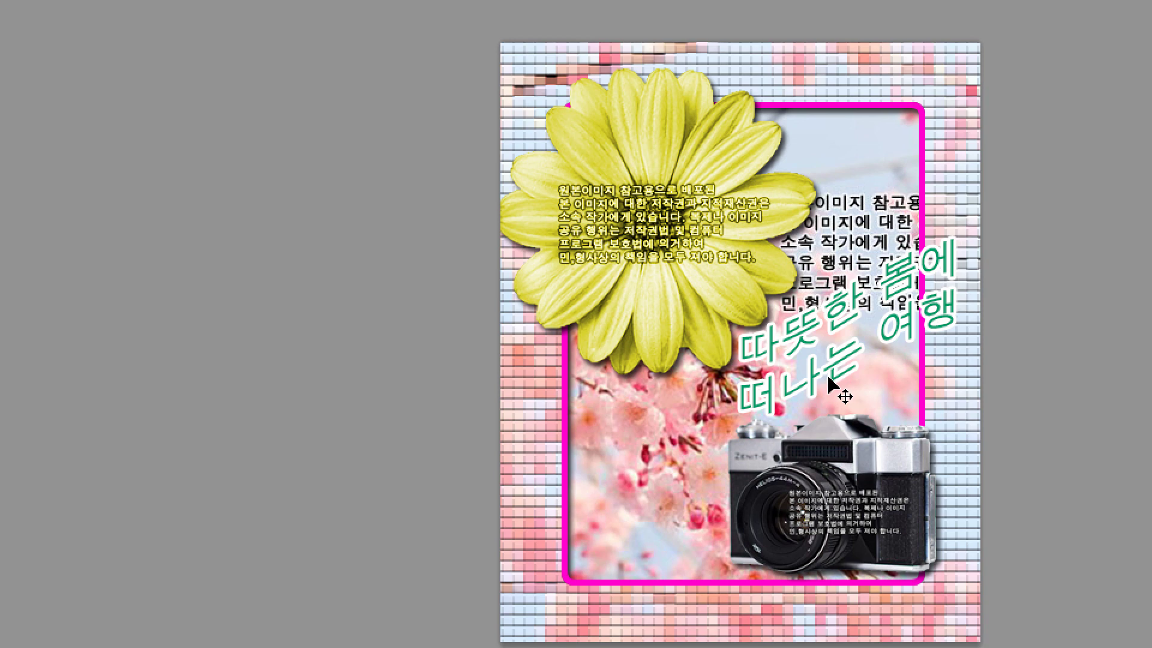
{"action": "left_click_drag", "start_coordinate": [828, 378], "coordinate": [823, 390]}
{"action": "key", "text": "Right"}
{"action": "key", "text": "Right"}
{"action": "key", "text": "Right"}
{"action": "key", "text": "Right"}
{"action": "key", "text": "Up"}
{"action": "key", "text": "Up"}
{"action": "key", "text": "Right"}
{"action": "key", "text": "Right"}
{"action": "key", "text": "Right"}
{"action": "key", "text": "Up"}
{"action": "key", "text": "Up"}
{"action": "key", "text": "Up"}
{"action": "key", "text": "Up"}
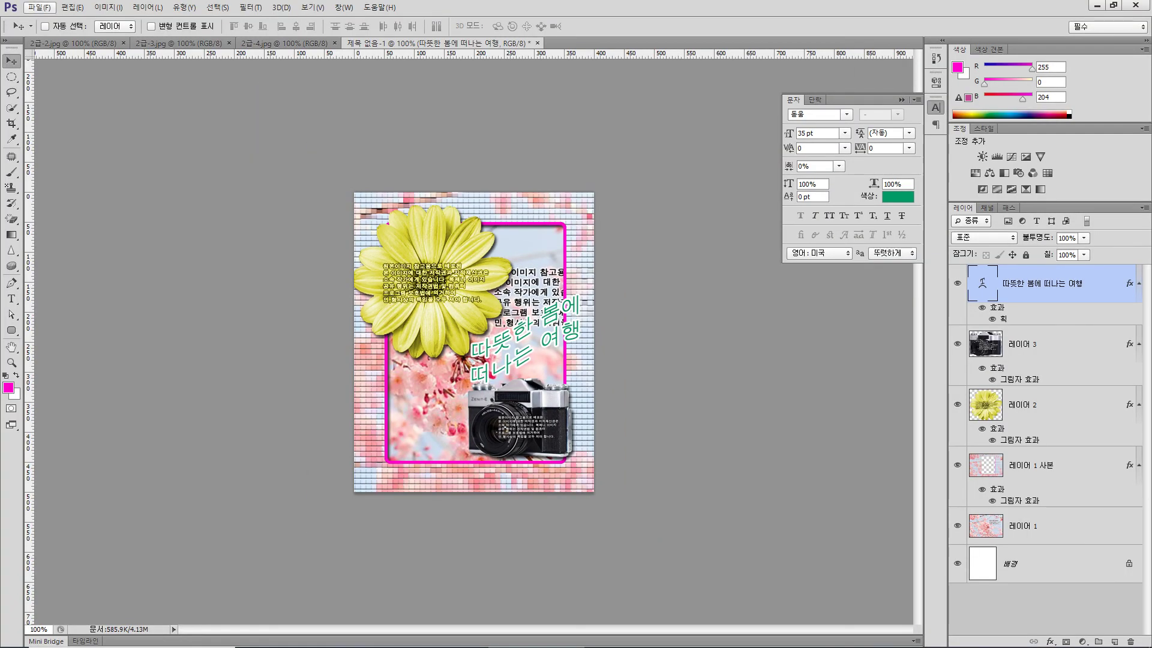
Save the composition for web as a JPEG named 수험번호-이름-2 in the 문서 folder, replacing the existing file
{"action": "left_click", "coordinate": [39, 8]}
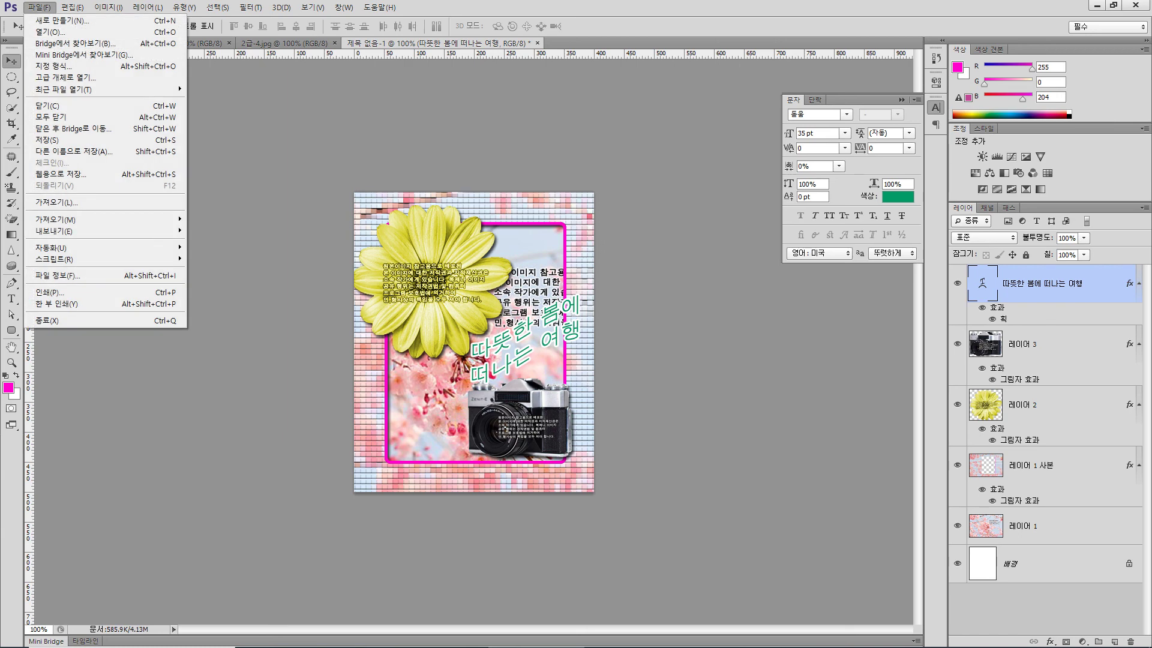
{"action": "left_click", "coordinate": [60, 173]}
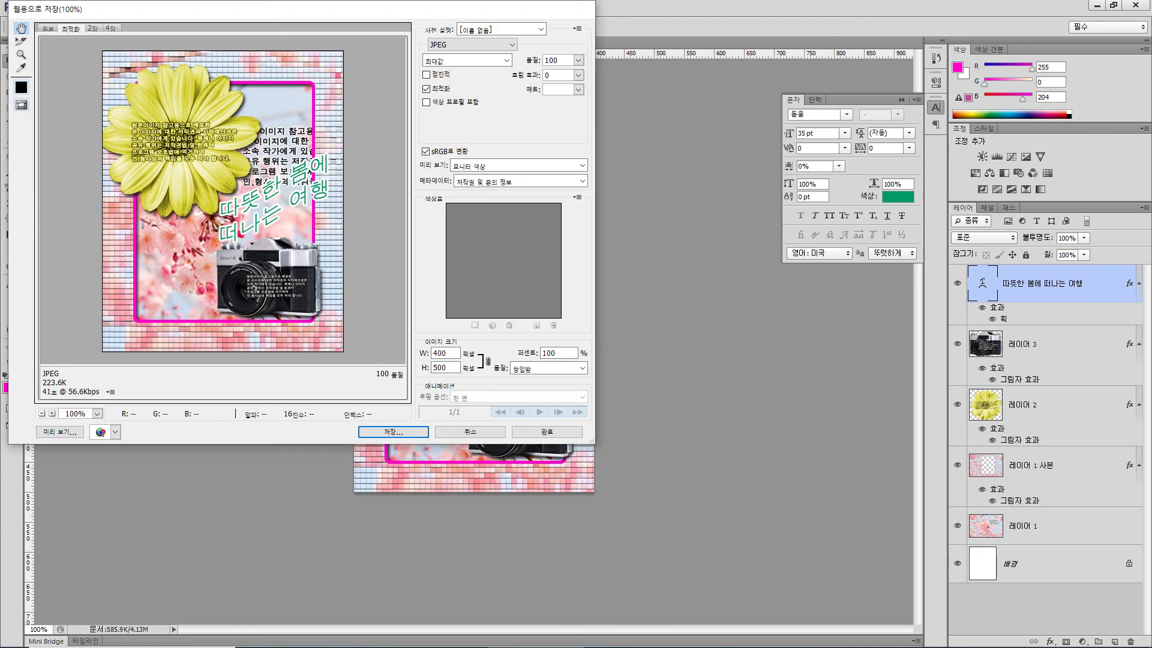
{"action": "left_click", "coordinate": [393, 432]}
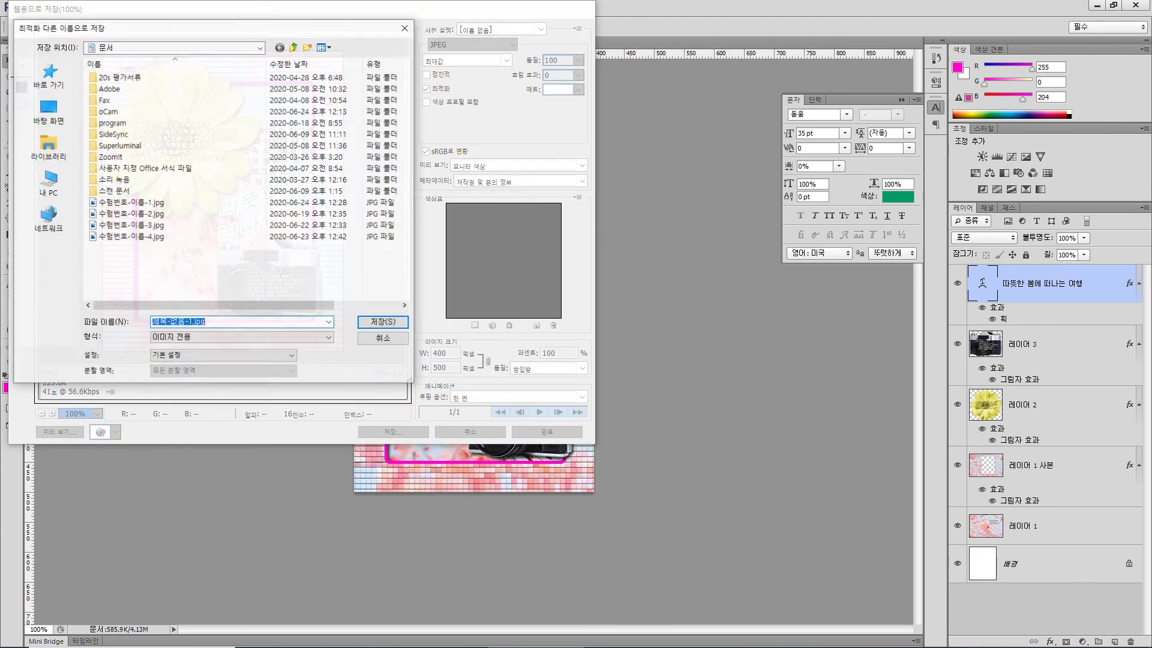
{"action": "left_click", "coordinate": [130, 214]}
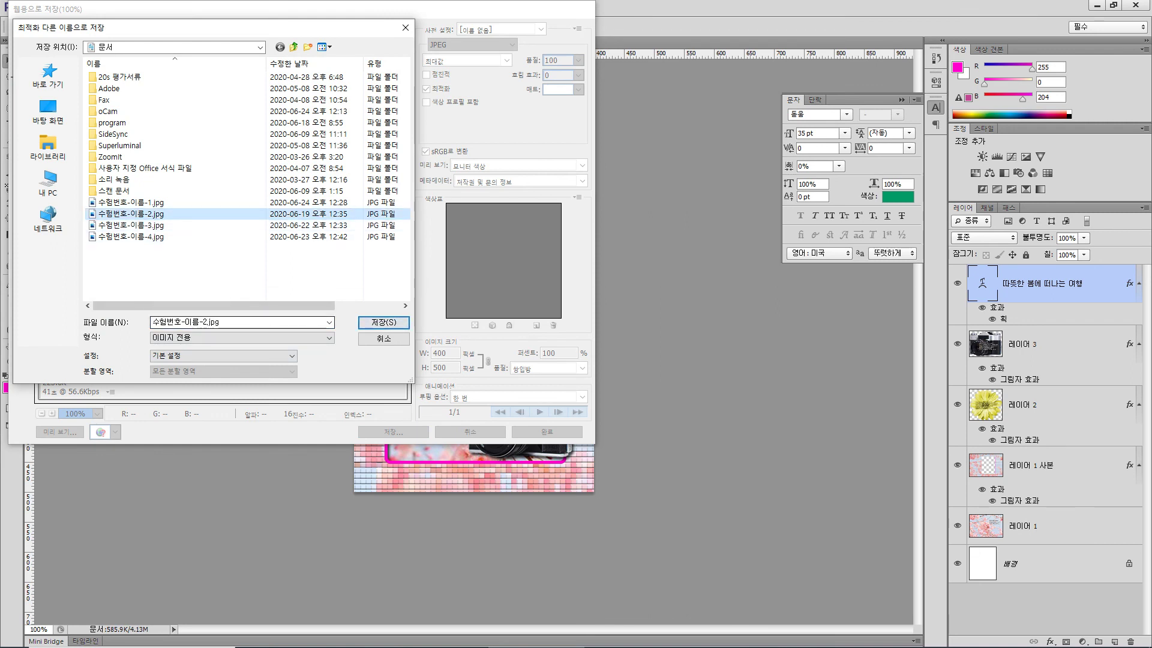
{"action": "left_click", "coordinate": [383, 323]}
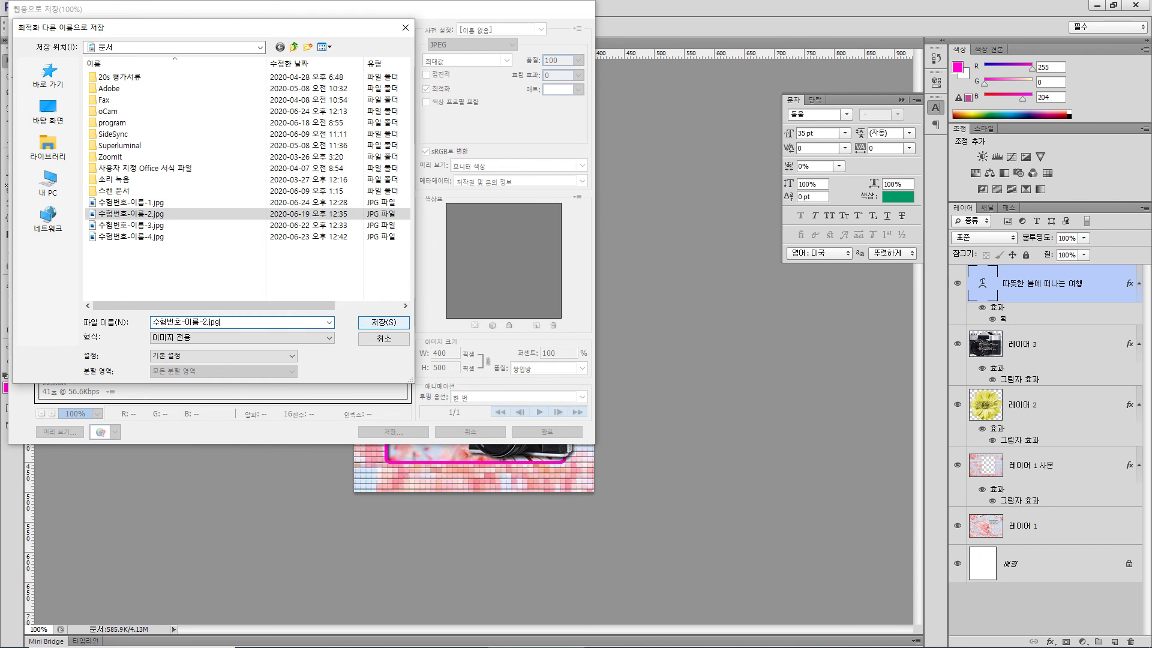
{"action": "key", "text": "BackSpace"}
{"action": "key", "text": "BackSpace"}
{"action": "key", "text": "BackSpace"}
{"action": "key", "text": "BackSpace"}
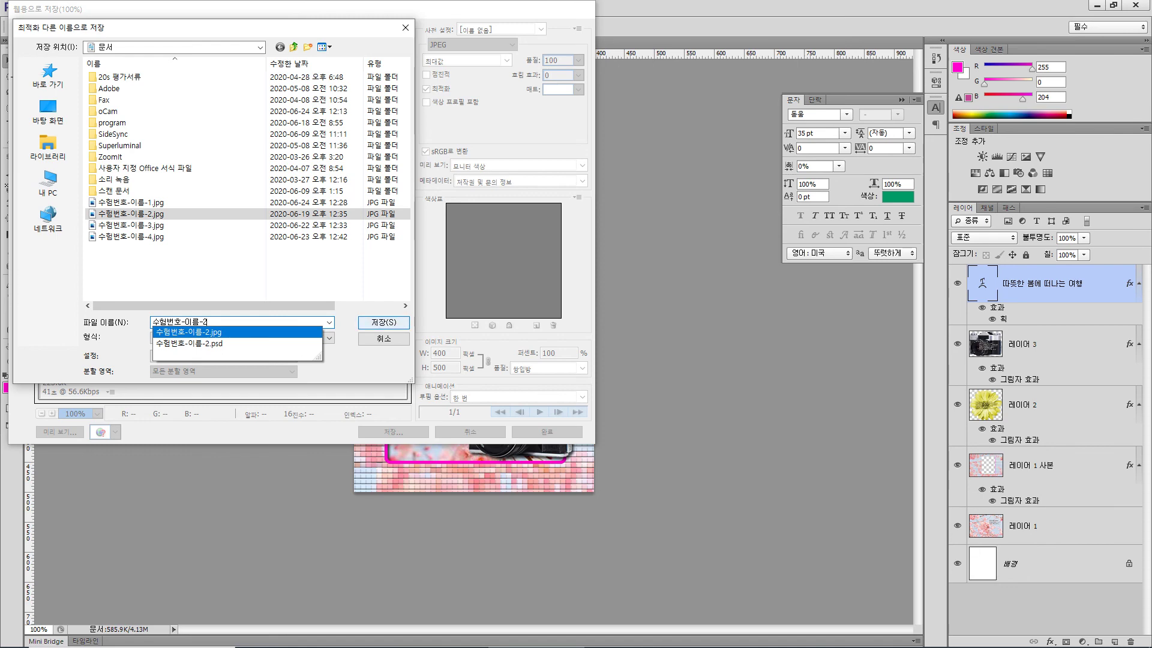
{"action": "key", "text": "Return"}
{"action": "key", "text": "Return"}
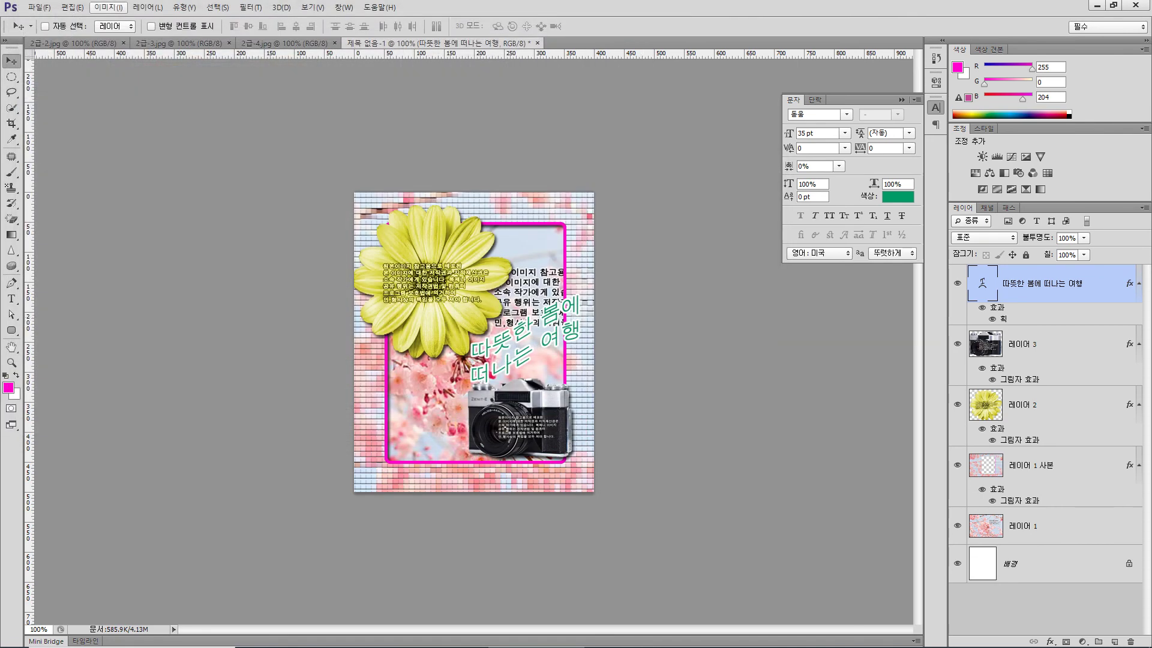
Resize the image to 40 × 50 px with proportions constrained
{"action": "left_click", "coordinate": [108, 8]}
{"action": "left_click", "coordinate": [126, 94]}
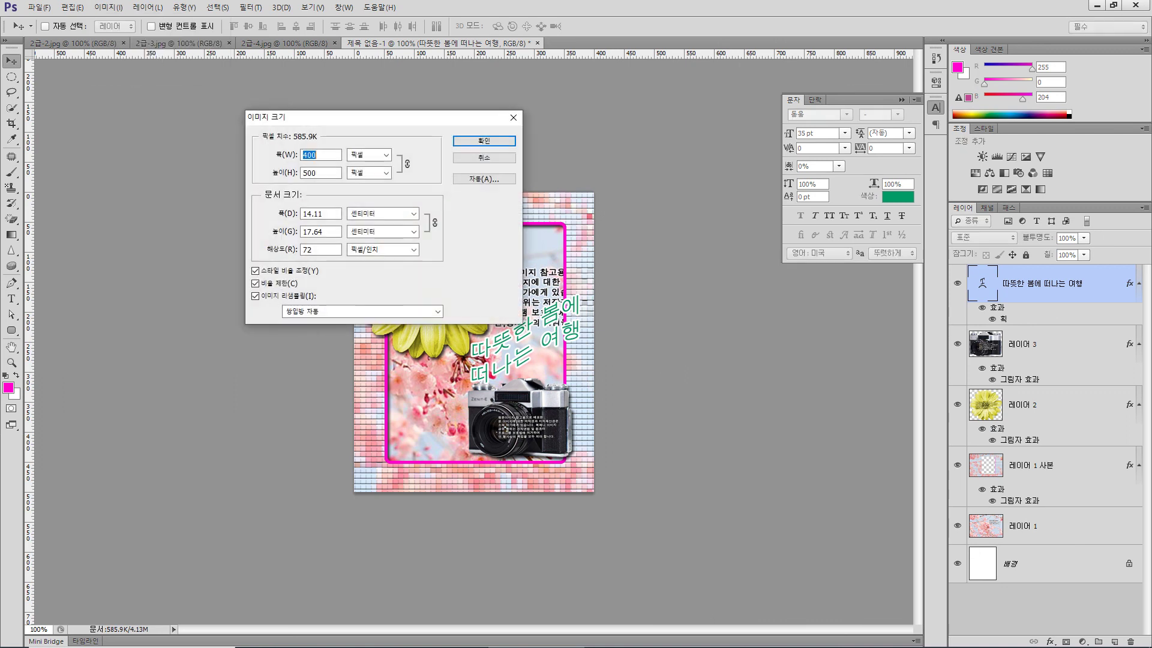
{"action": "type", "text": "40"}
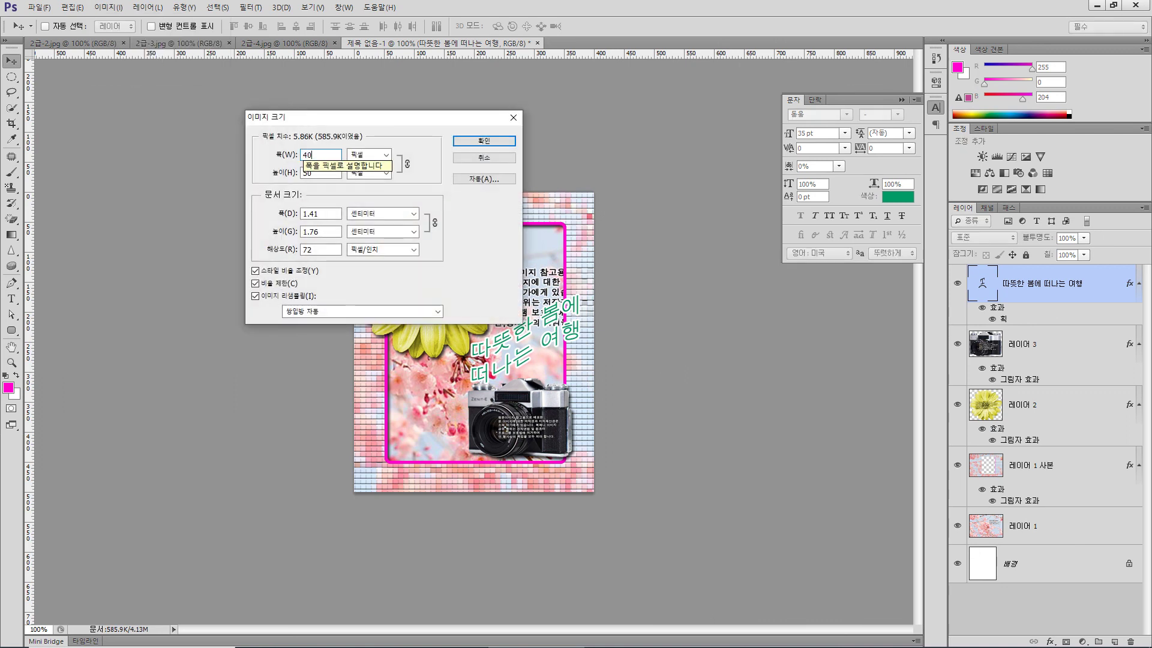
{"action": "key", "text": "Return"}
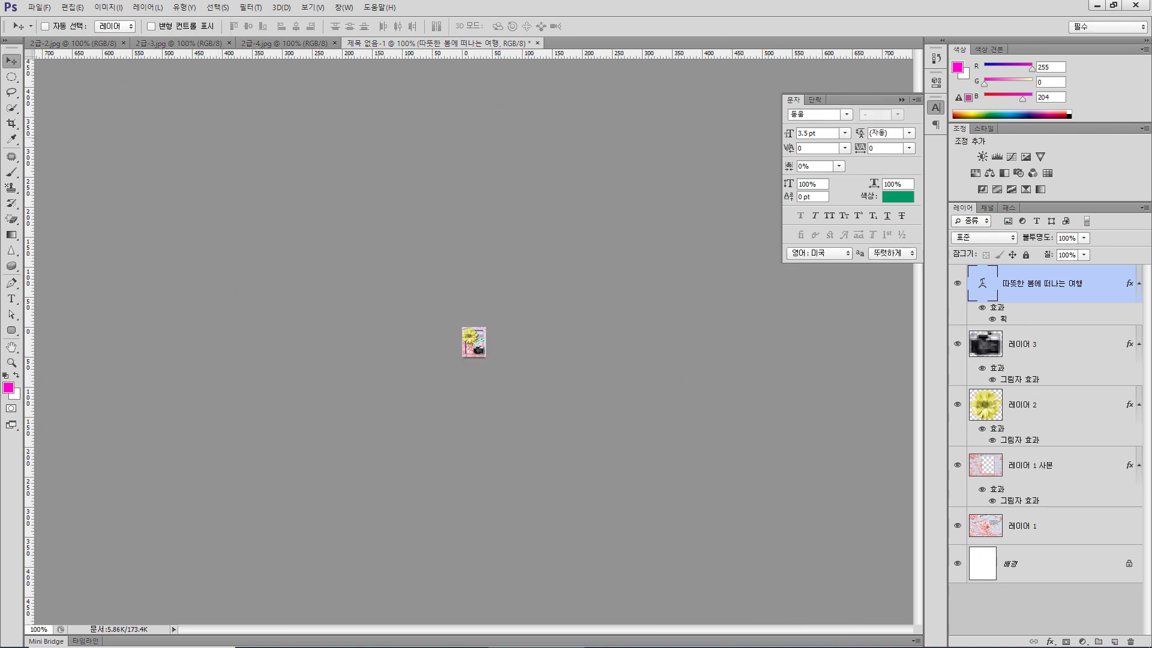
Save the document as 수험번호-이름-2.psd in the 문서 folder, replacing the existing file
{"action": "left_click", "coordinate": [39, 7]}
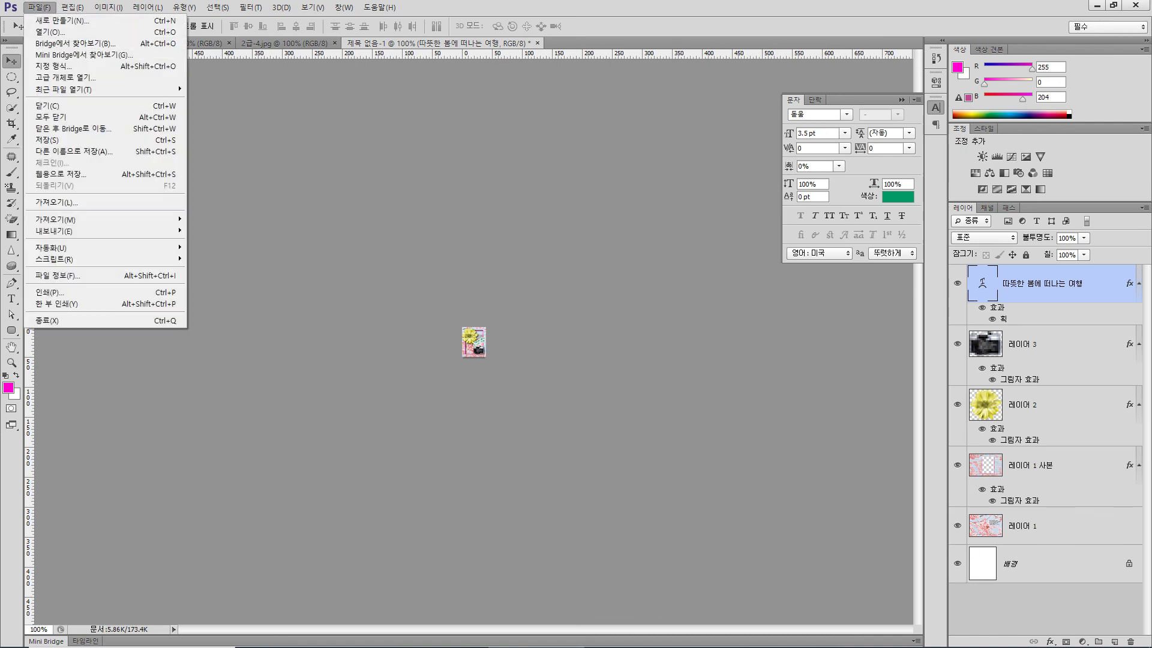
{"action": "left_click", "coordinate": [48, 140]}
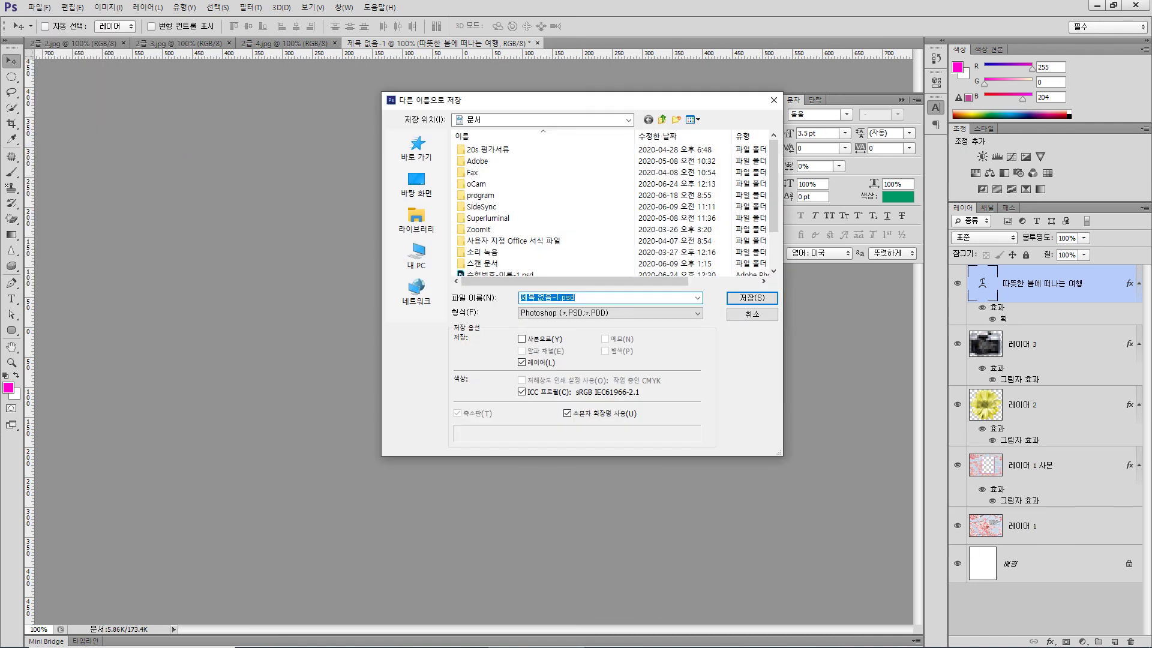
{"action": "scroll", "coordinate": [500, 252], "scroll_direction": "down", "scroll_amount": 2}
{"action": "left_click", "coordinate": [500, 241]}
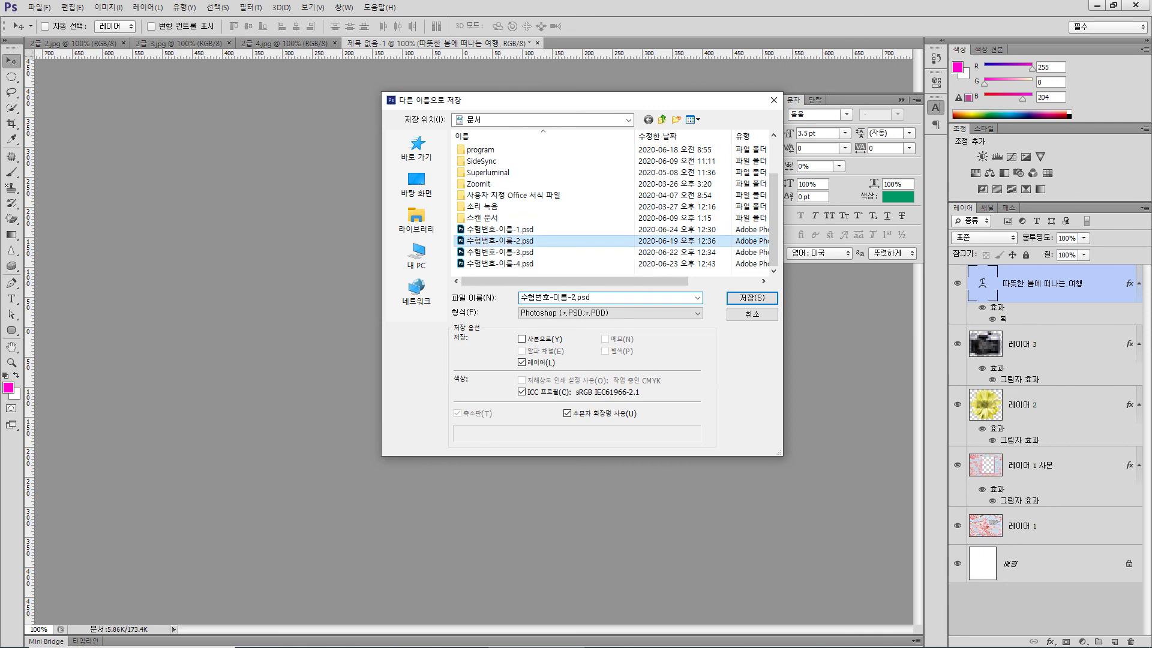
{"action": "left_click", "coordinate": [751, 298]}
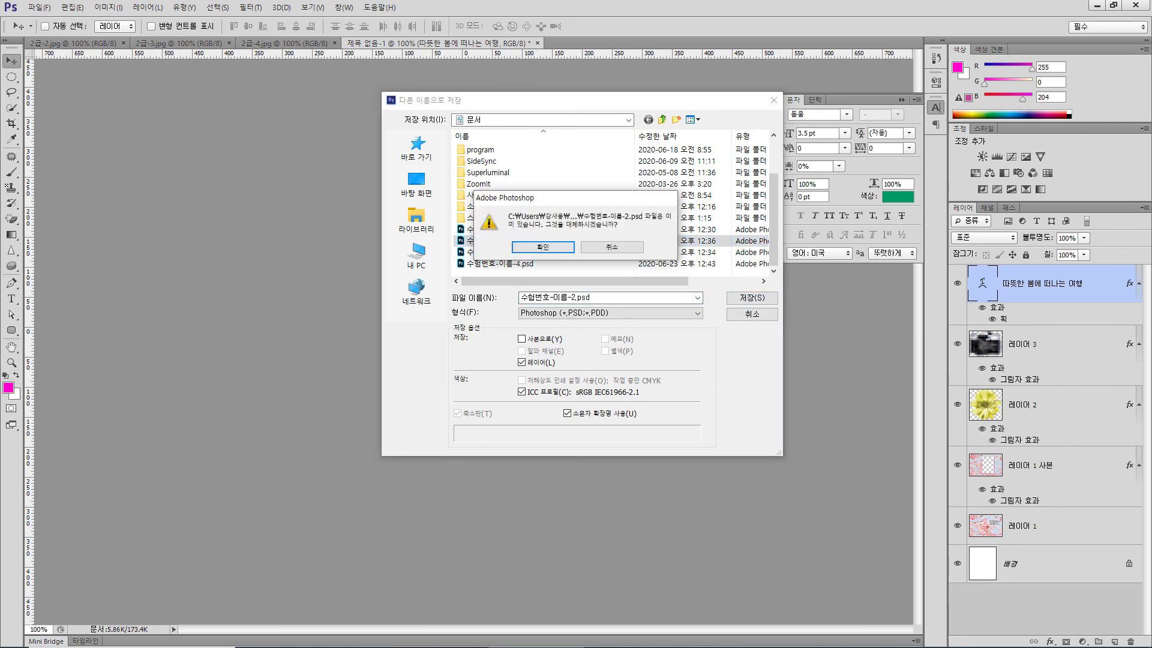
{"action": "left_click", "coordinate": [544, 247]}
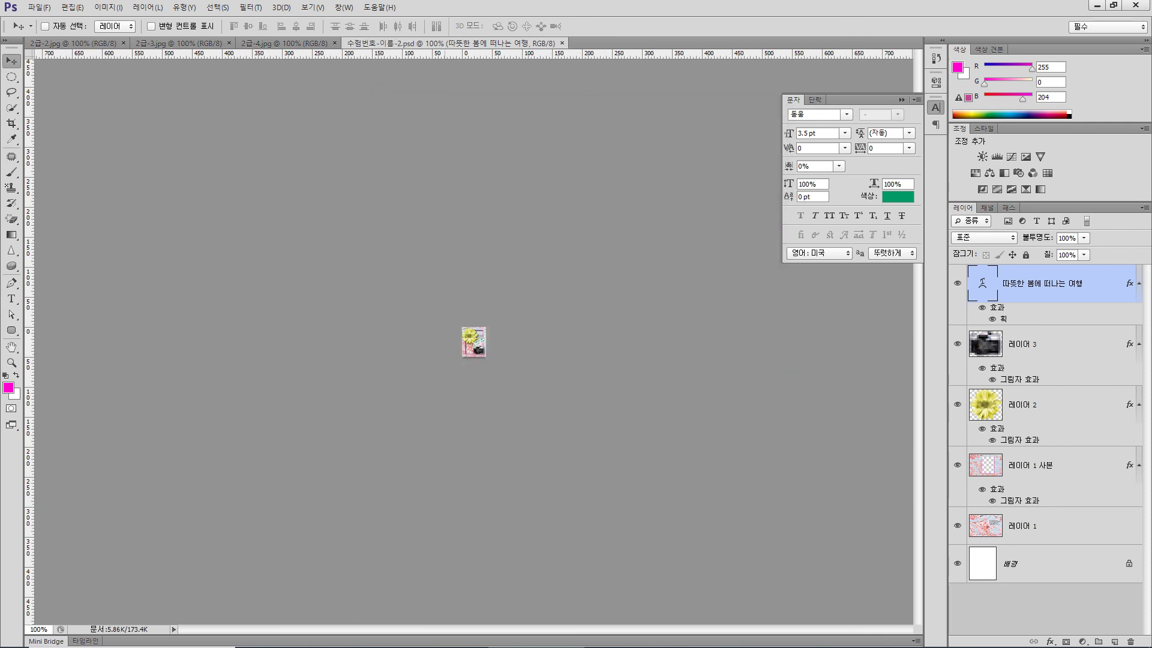